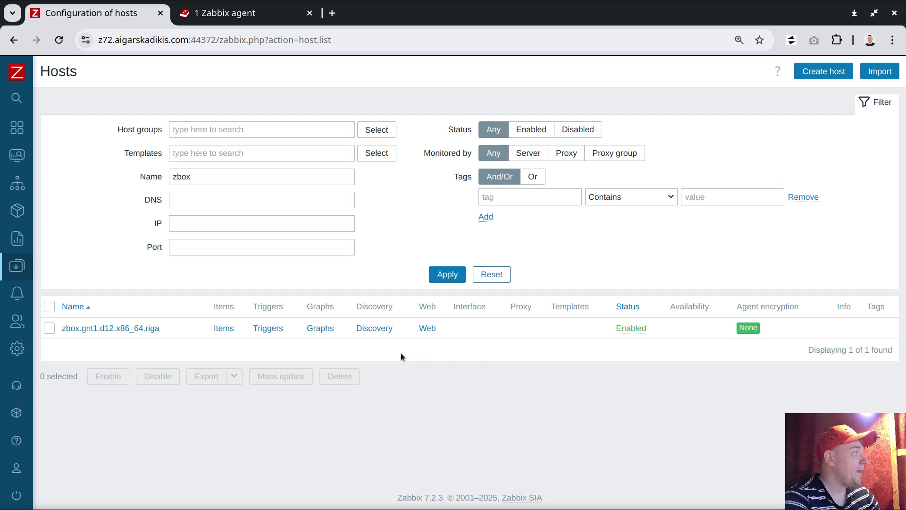
- Clone the "Linux by Zabbix agent active" template under the name "Linux by Zabbix agent active cifs"
mouse_move(13, 239)
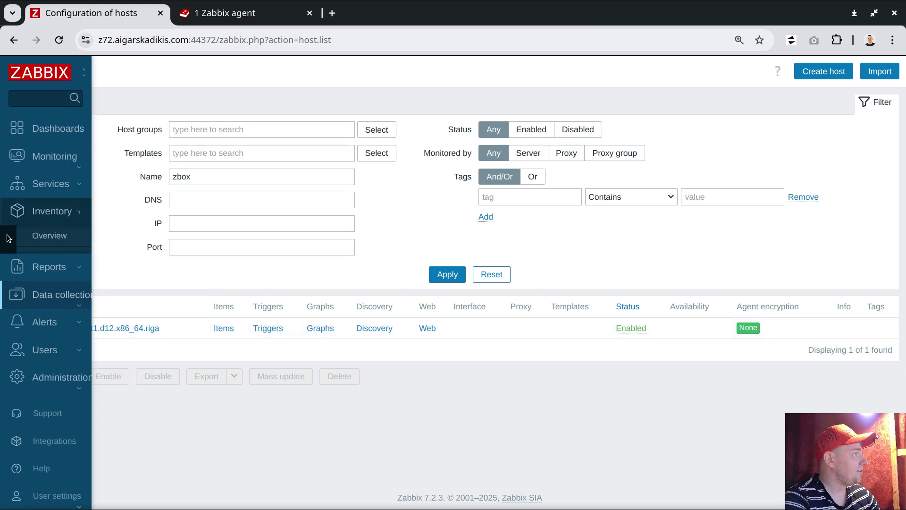
click(59, 308)
click(52, 386)
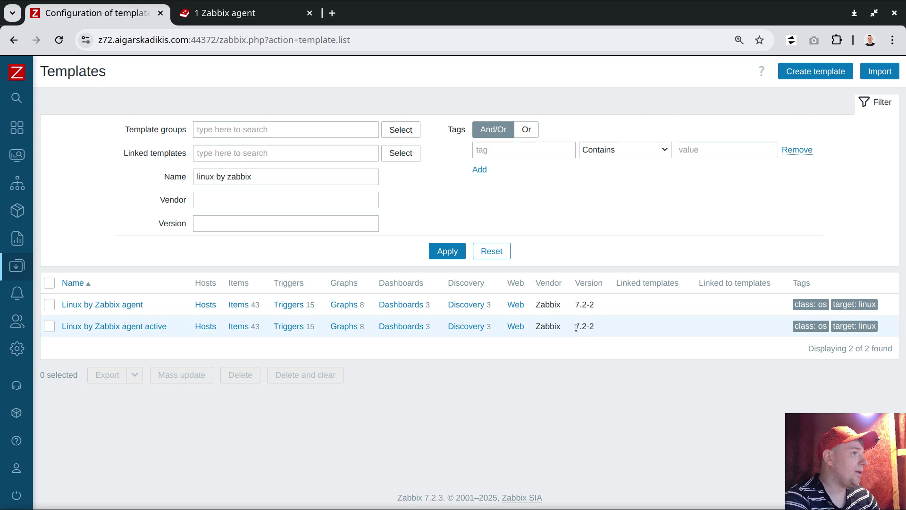
click(134, 327)
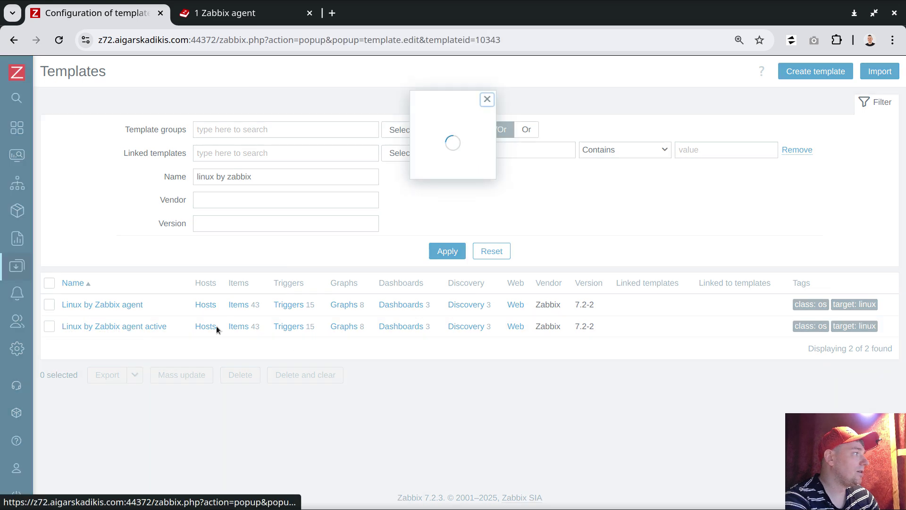
click(607, 389)
click(332, 164)
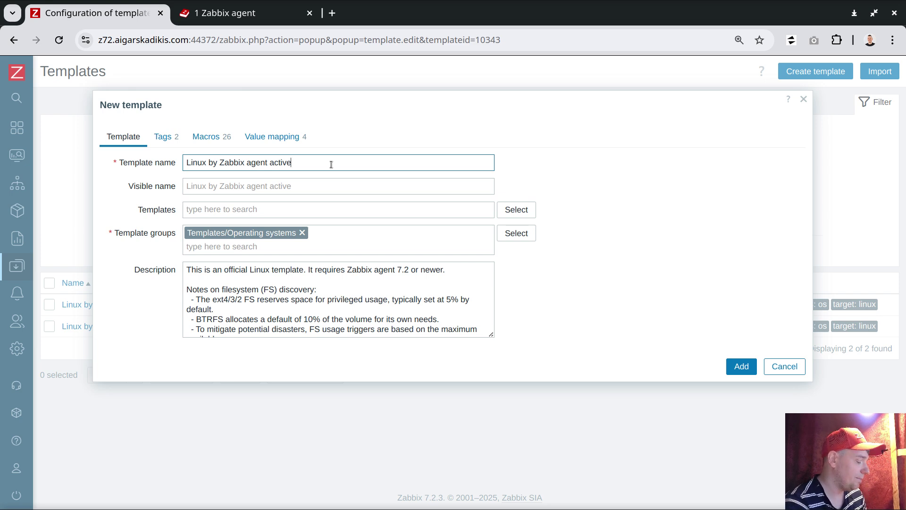
text((2))
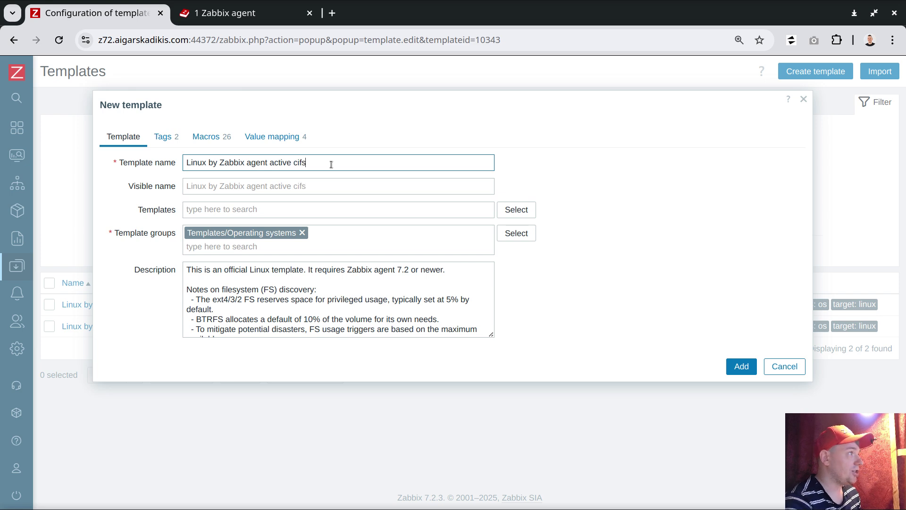
key(Return)
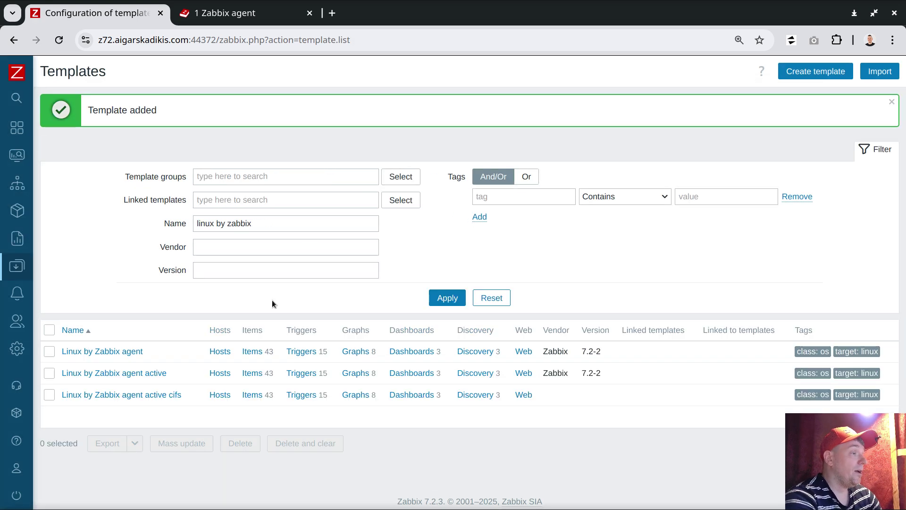
- List the items of the "Linux by Zabbix agent active cifs" template and filter them by the key ".get"
click(253, 395)
click(154, 216)
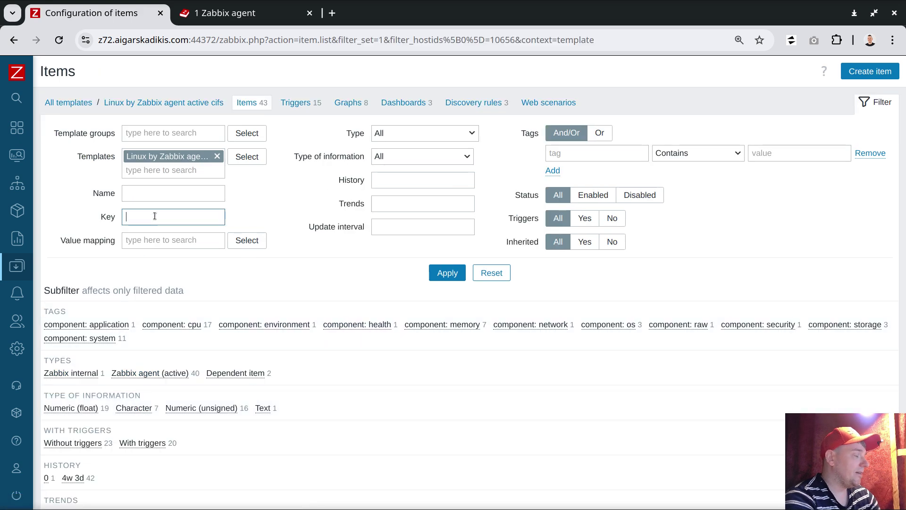
text(.get)
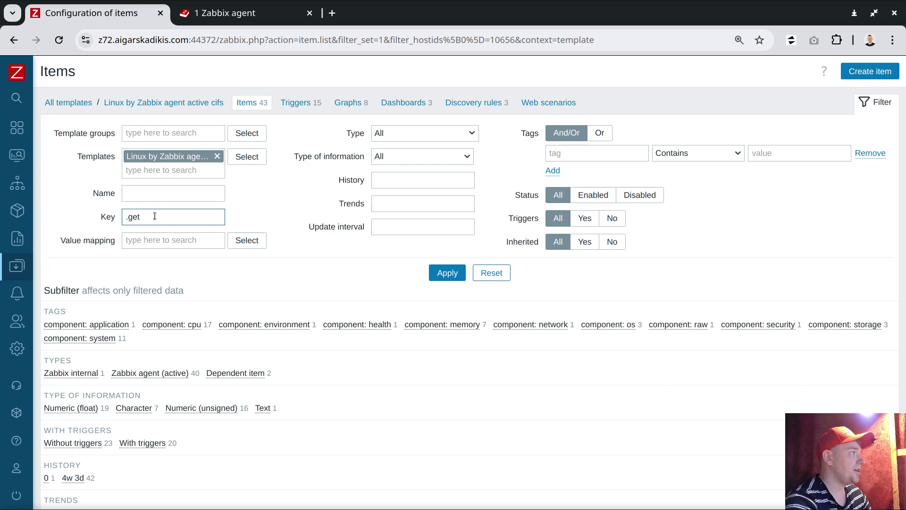
click(446, 272)
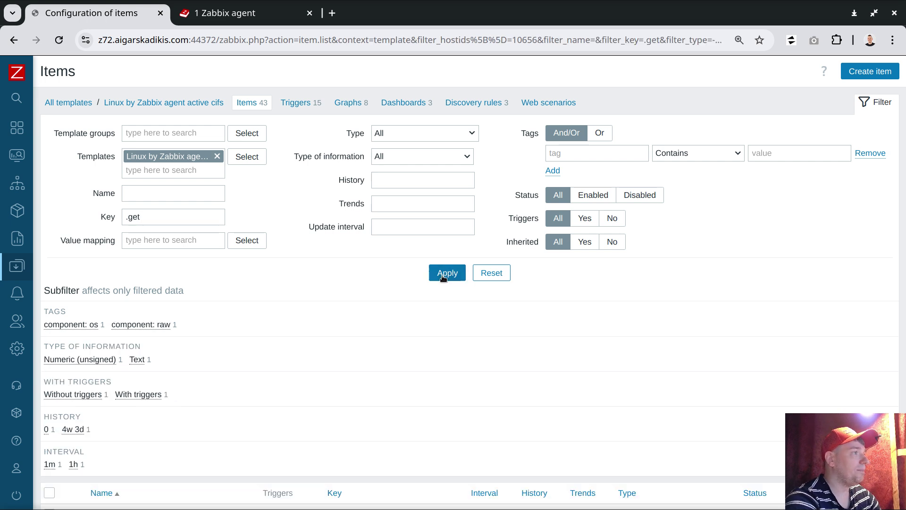
scroll(439, 292, down, 2)
scroll(439, 298, down, 1)
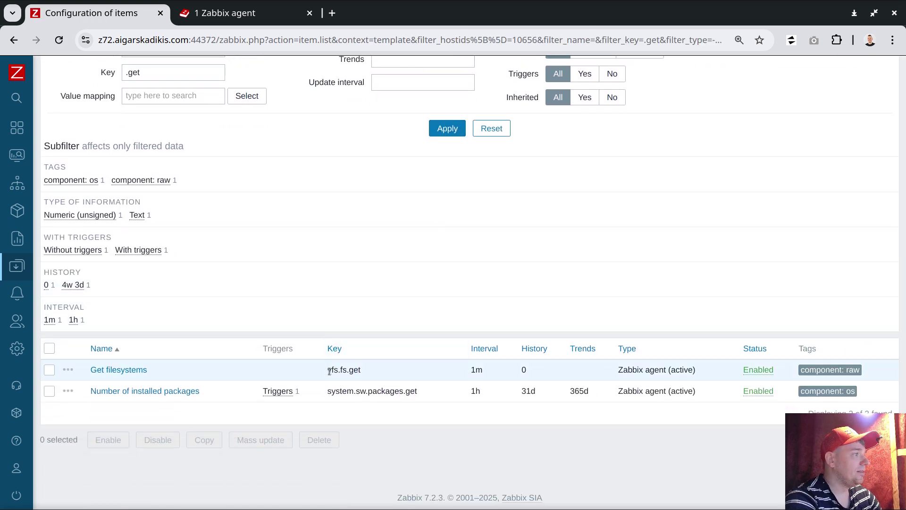
- Check the vfs.fs.get key against its entry in the Zabbix agent documentation, looking at the version note, and return to the item list
drag(328, 370, 361, 370)
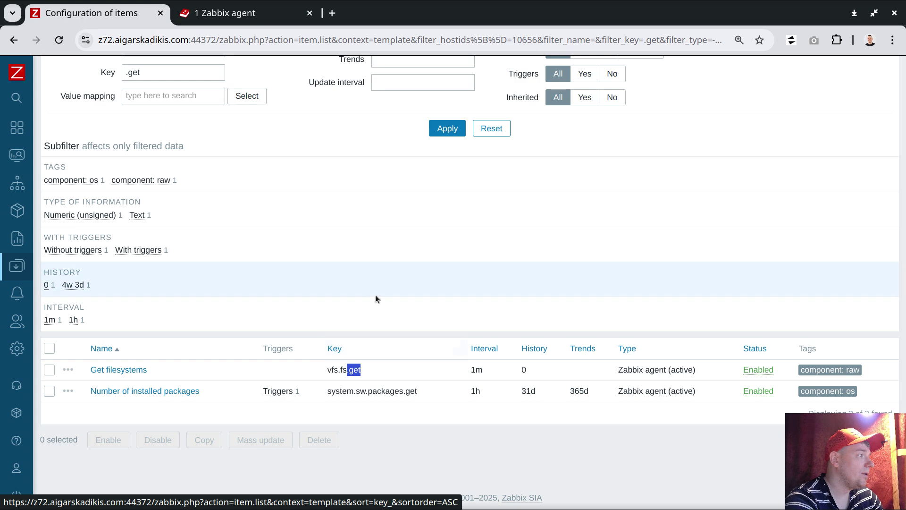
click(239, 16)
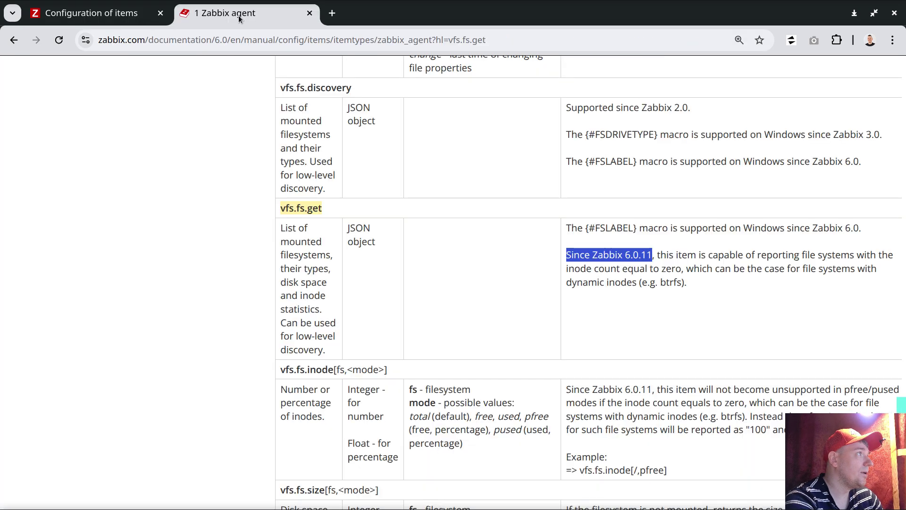
click(628, 294)
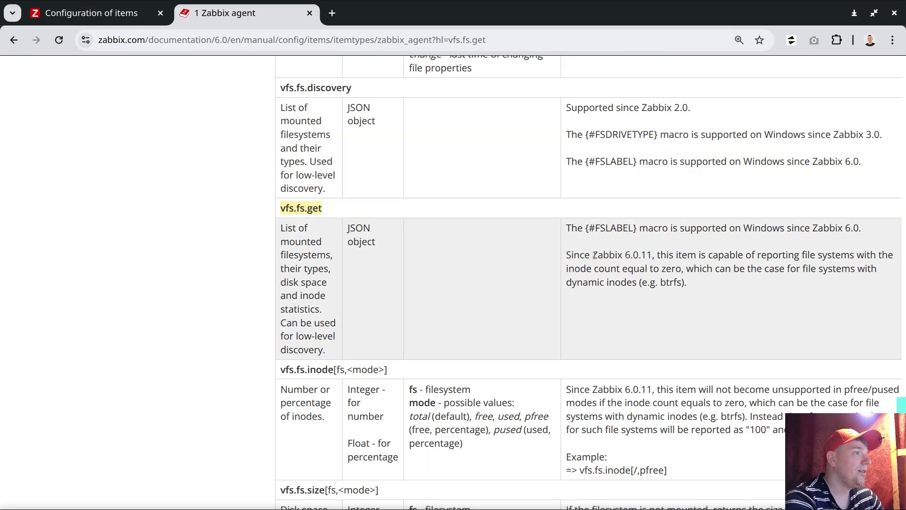
drag(591, 255, 653, 258)
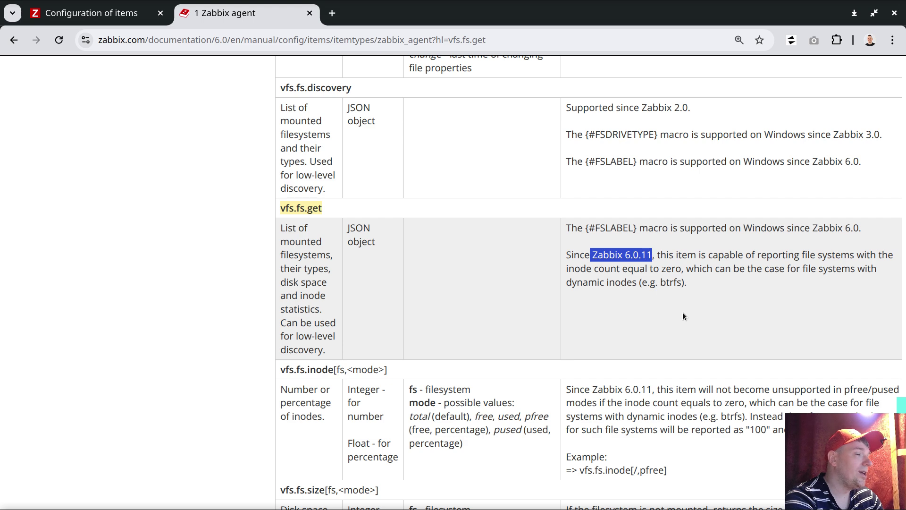
click(631, 256)
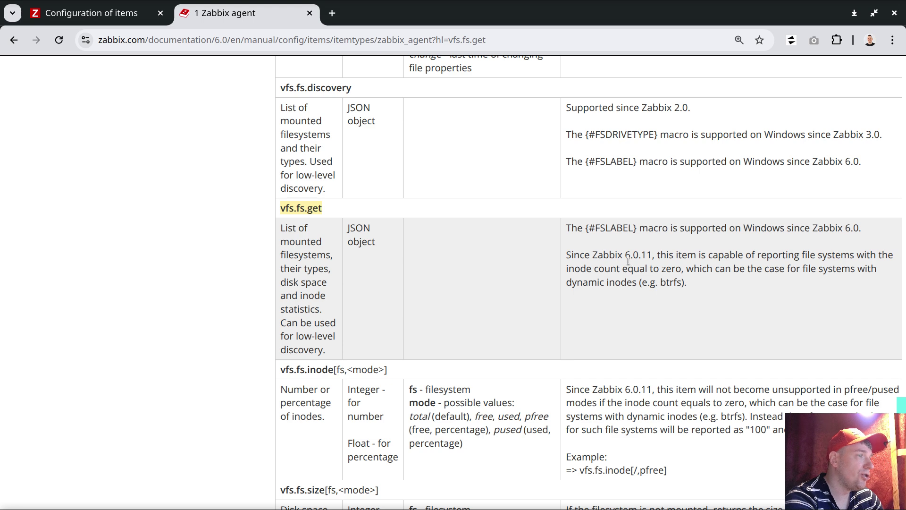
drag(625, 259, 653, 259)
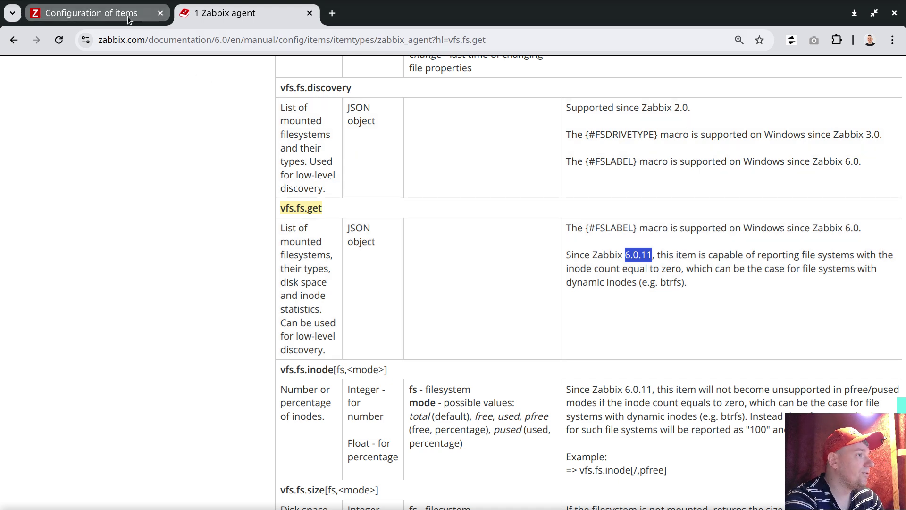
click(127, 16)
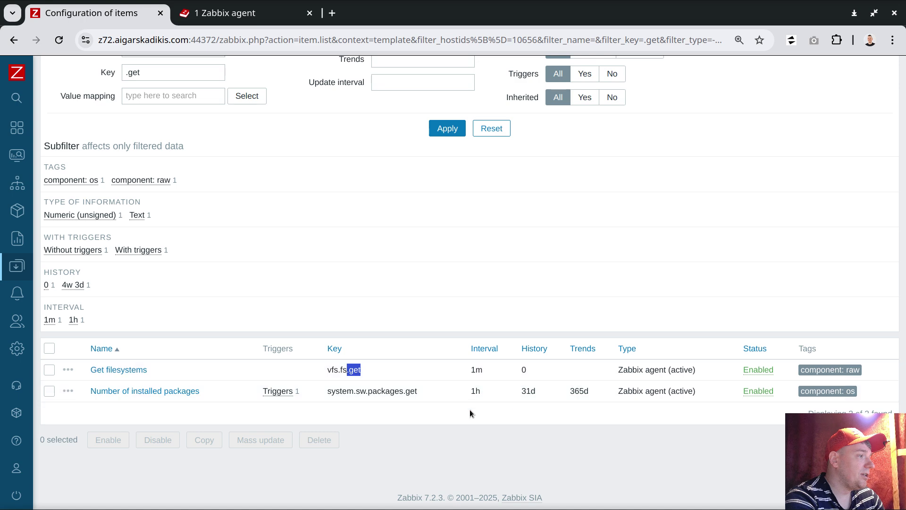
- Review the Zabbix version and the Get filesystems item's name, update interval and key
drag(426, 497, 437, 498)
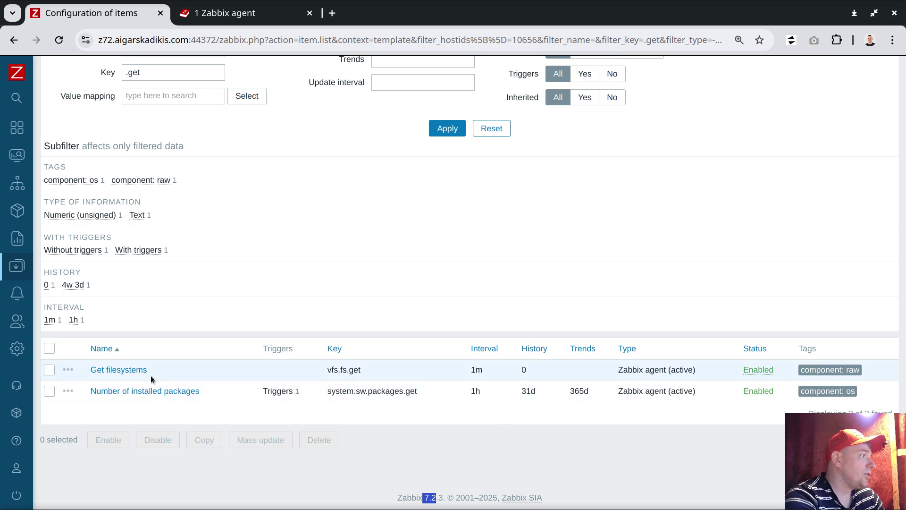
drag(150, 371, 93, 370)
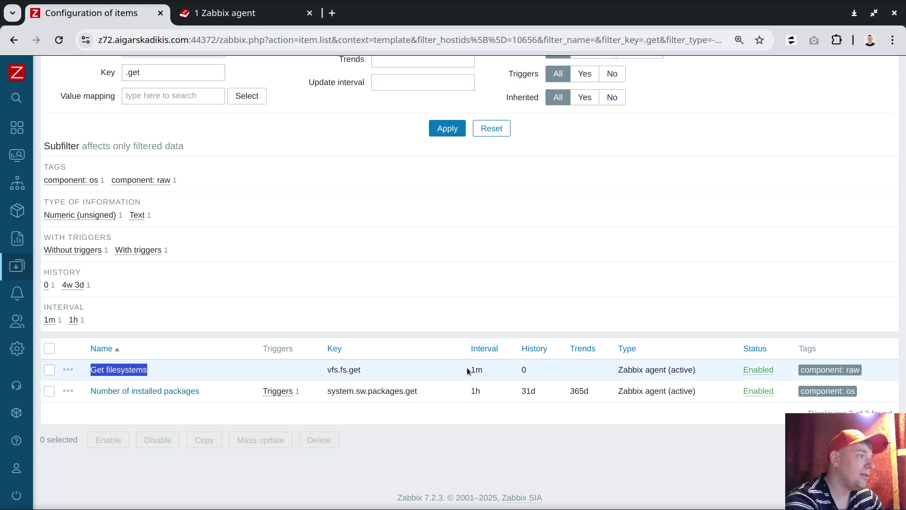
drag(471, 370, 480, 370)
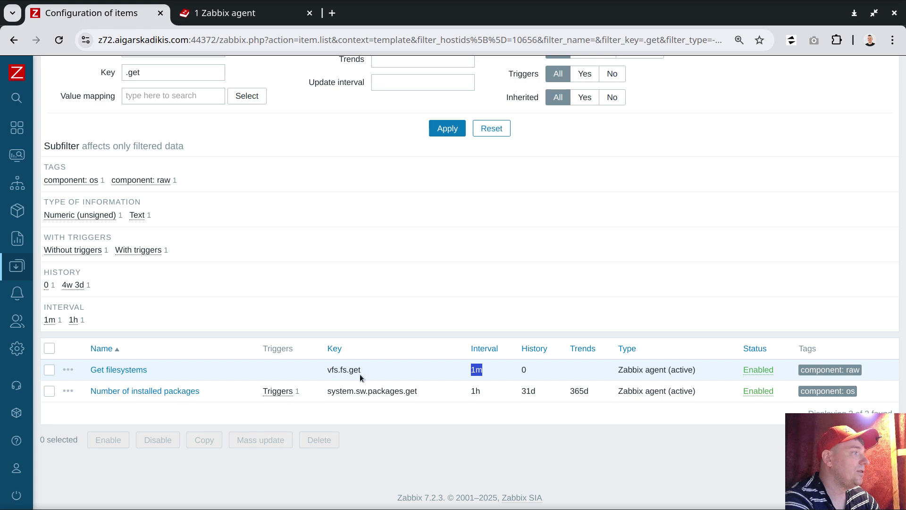
drag(362, 369, 329, 369)
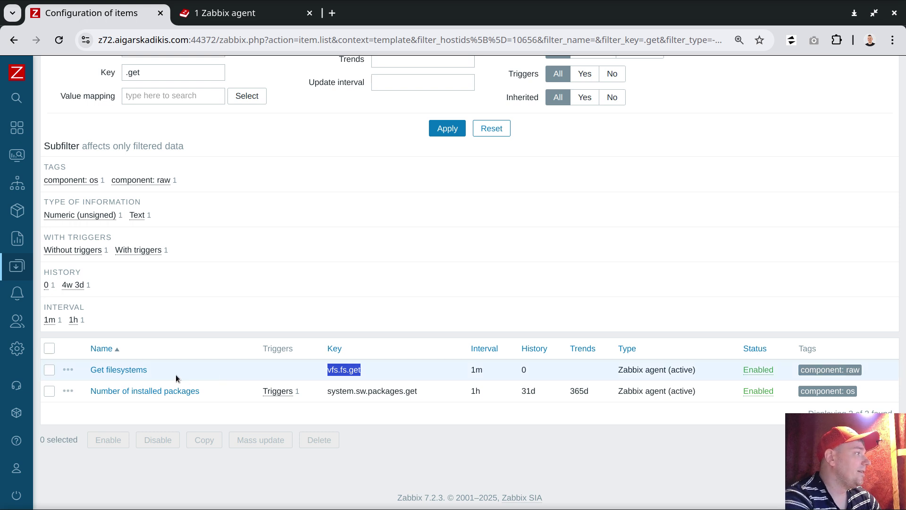
drag(148, 371, 93, 371)
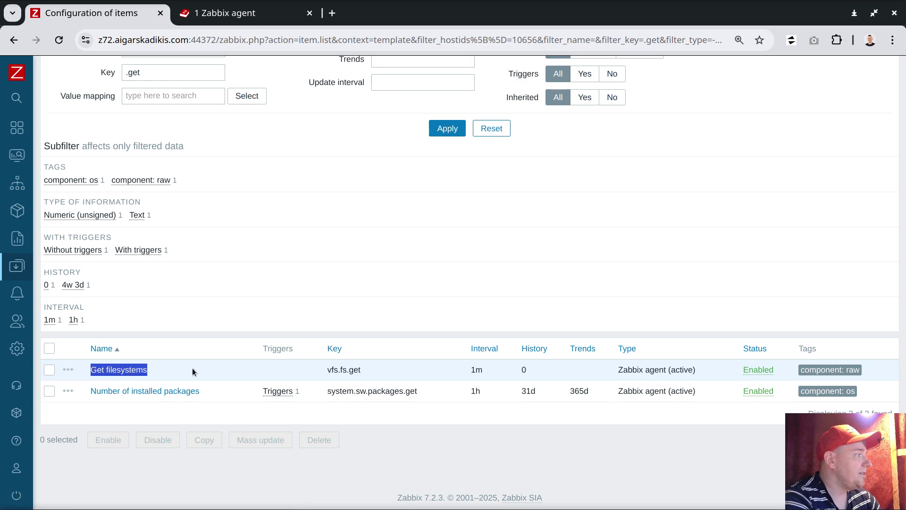
- Open the template's "Mounted filesystem discovery" rule and check which master item it depends on
scroll(339, 359, up, 3)
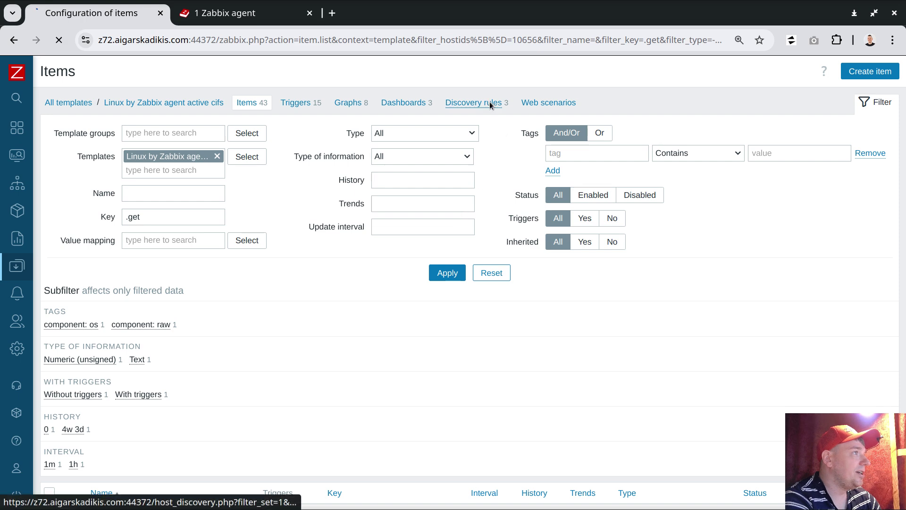
click(489, 101)
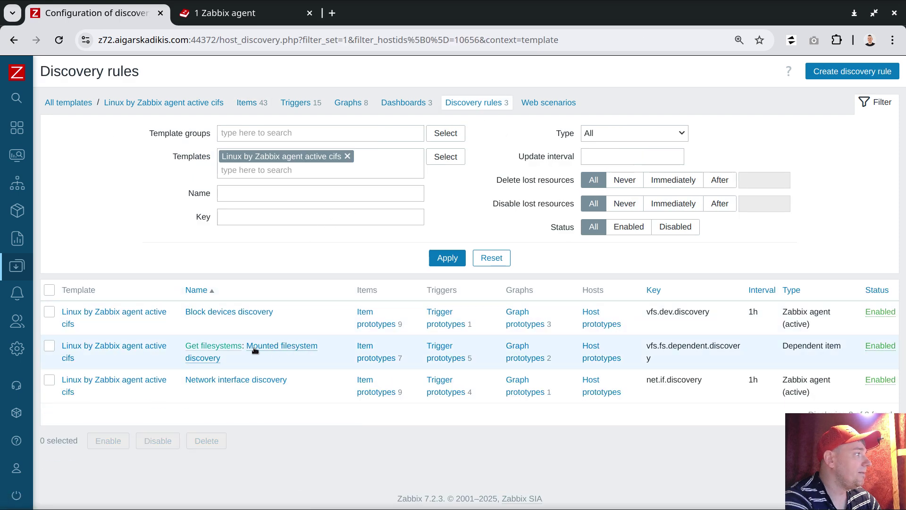
click(293, 349)
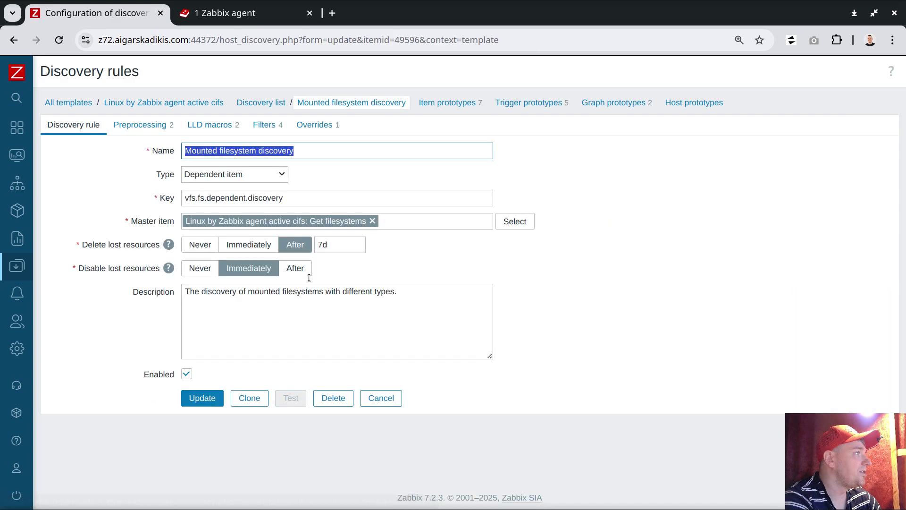
drag(312, 222, 352, 223)
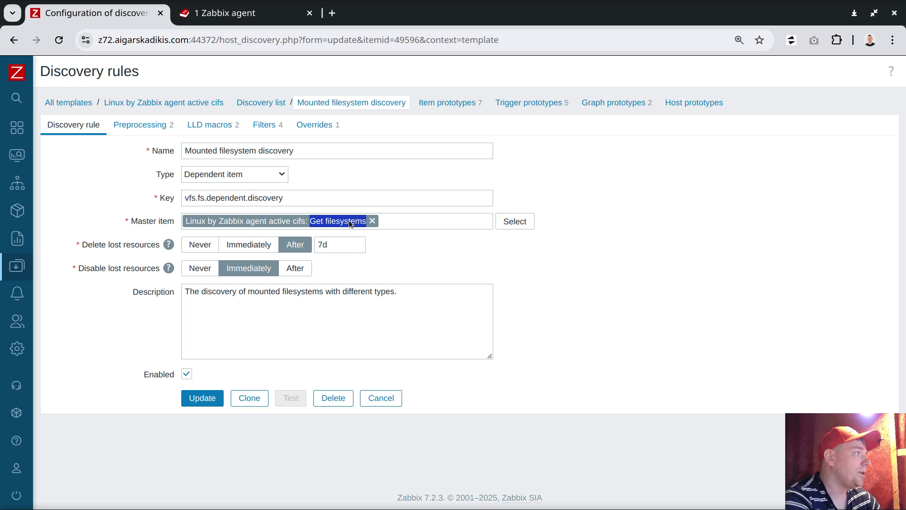
click(349, 220)
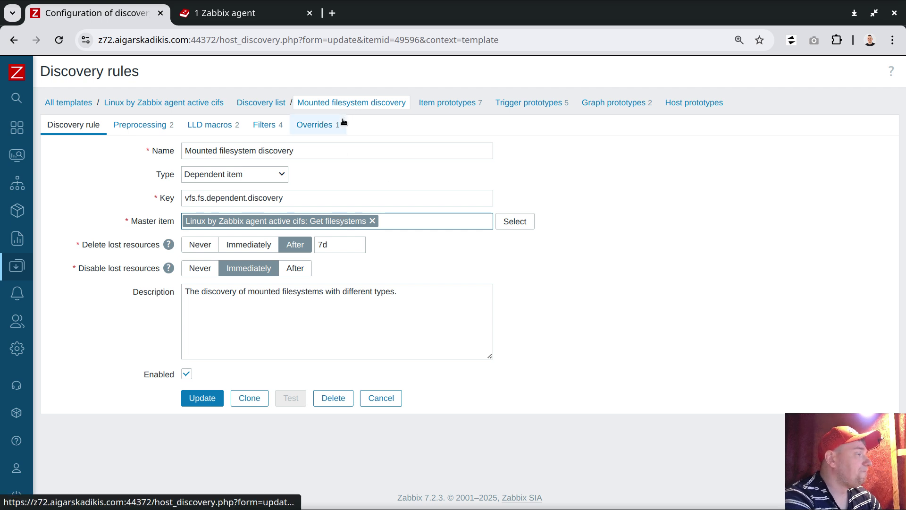
- Start a clone of the "Mounted filesystem discovery" rule and set both its key and name to vfs.fs.cifs
click(250, 399)
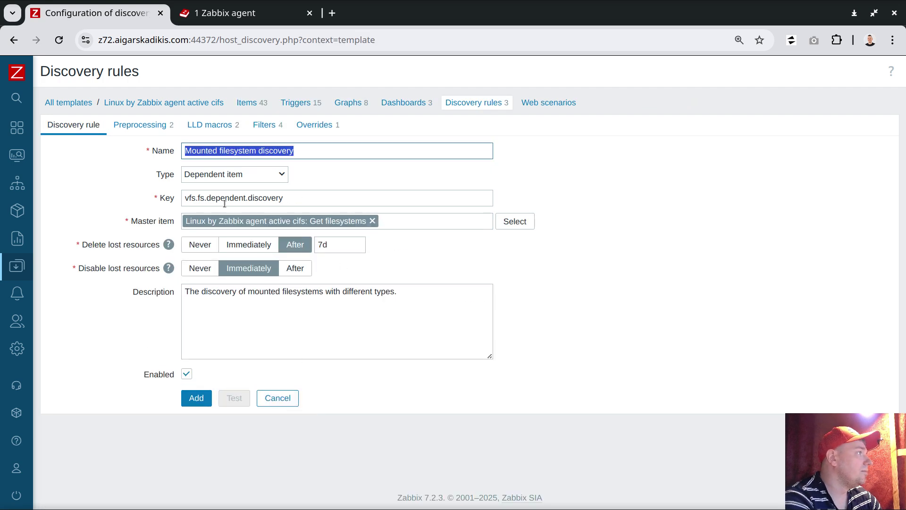
drag(206, 198, 308, 197)
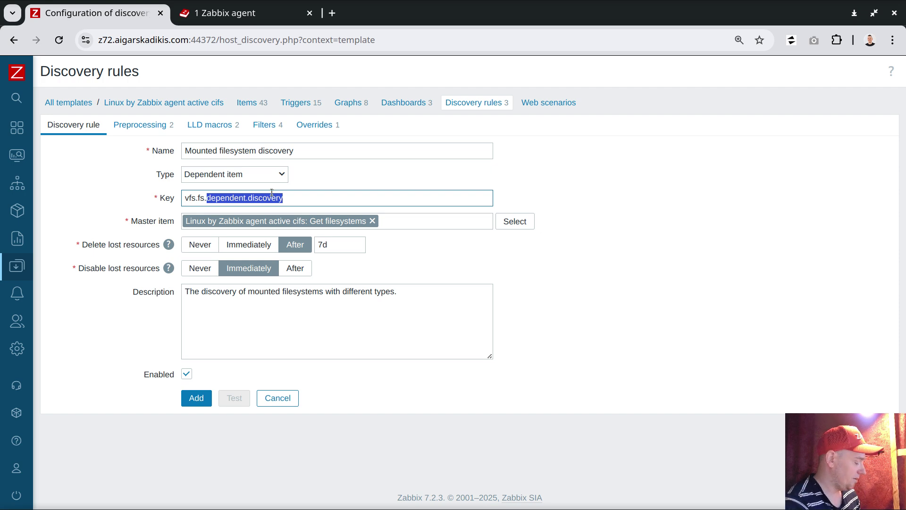
text(cifs)
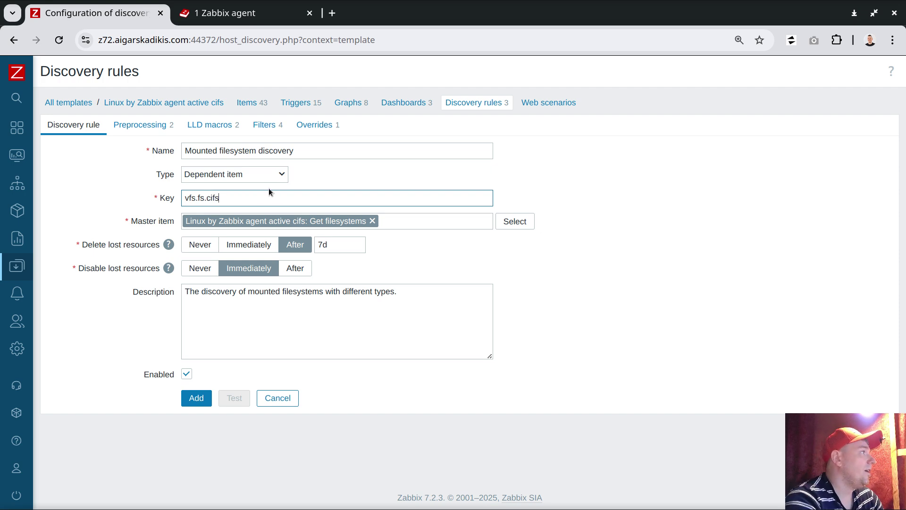
double_click(239, 201)
key(ctrl+c)
triple_click(309, 155)
key(ctrl+v)
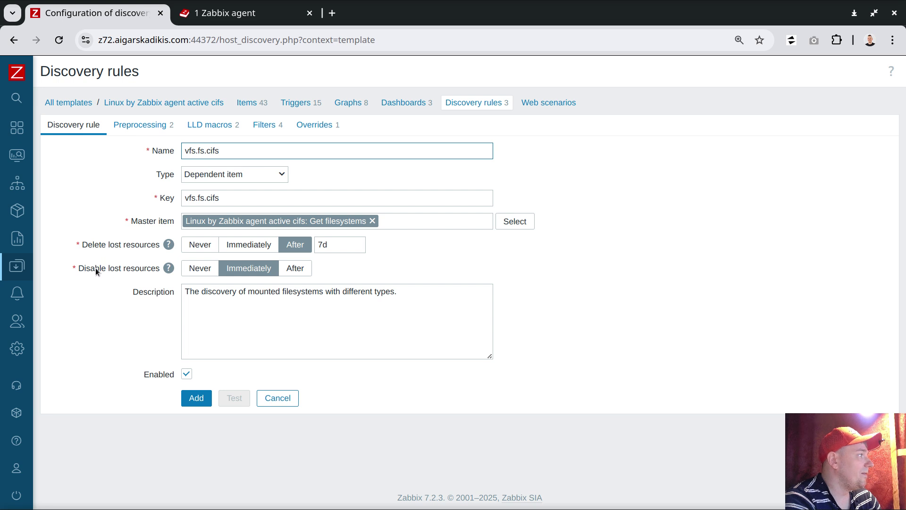
- Review the lost-resource settings of the vfs.fs.cifs rule and set disabling of lost resources to Never
drag(83, 245, 157, 249)
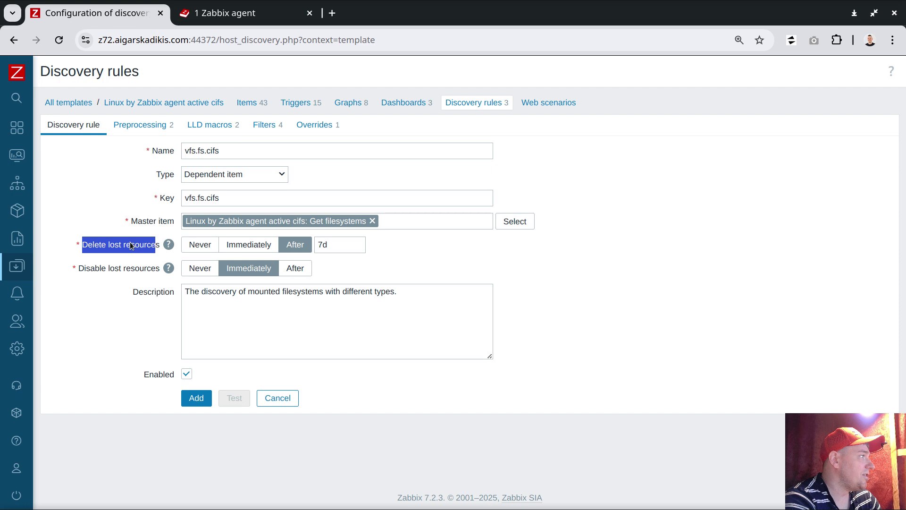
drag(80, 269, 160, 268)
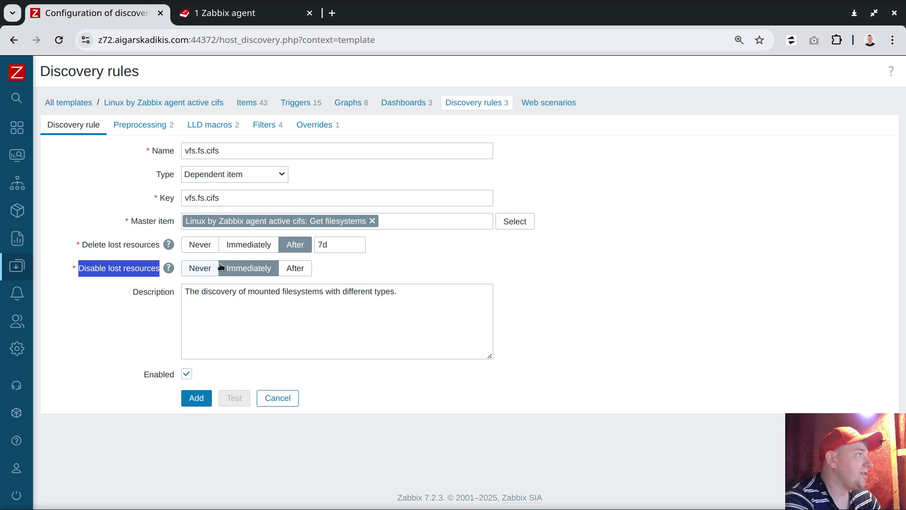
click(238, 270)
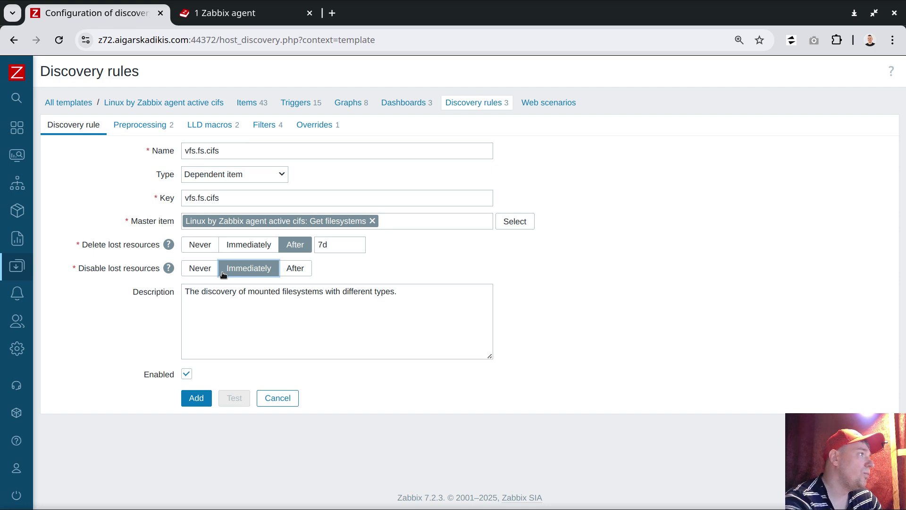
click(194, 269)
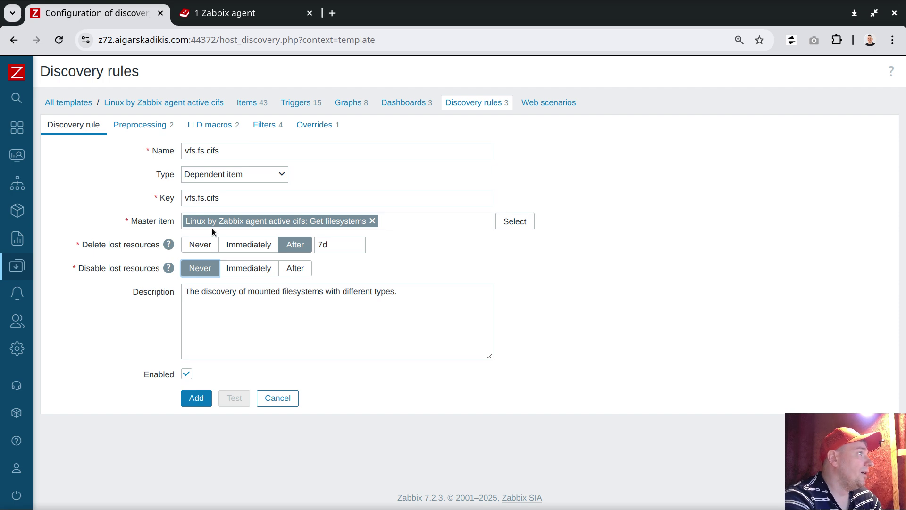
- Open the rule's preprocessing steps, and in the terminal run zabbix_get -s 127.0.0.1 -k vfs.fs.get | jq
click(140, 126)
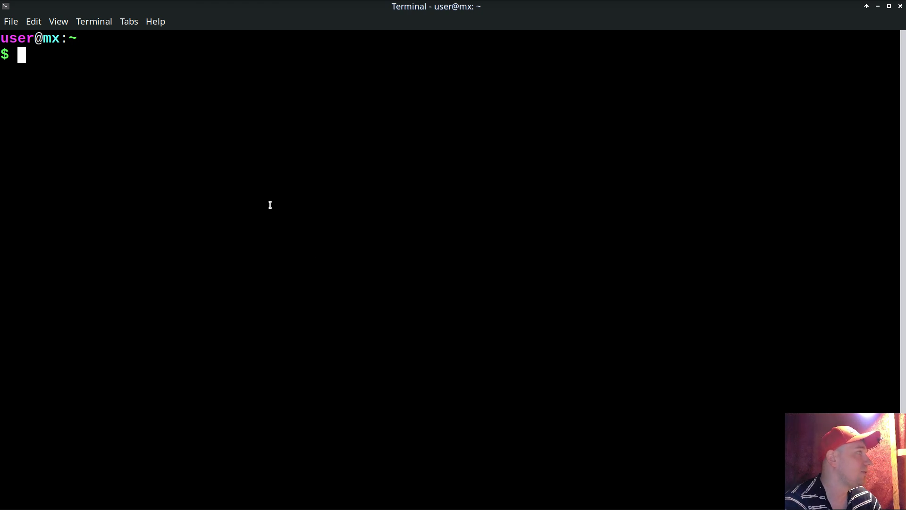
key(ctrl+shift+v)
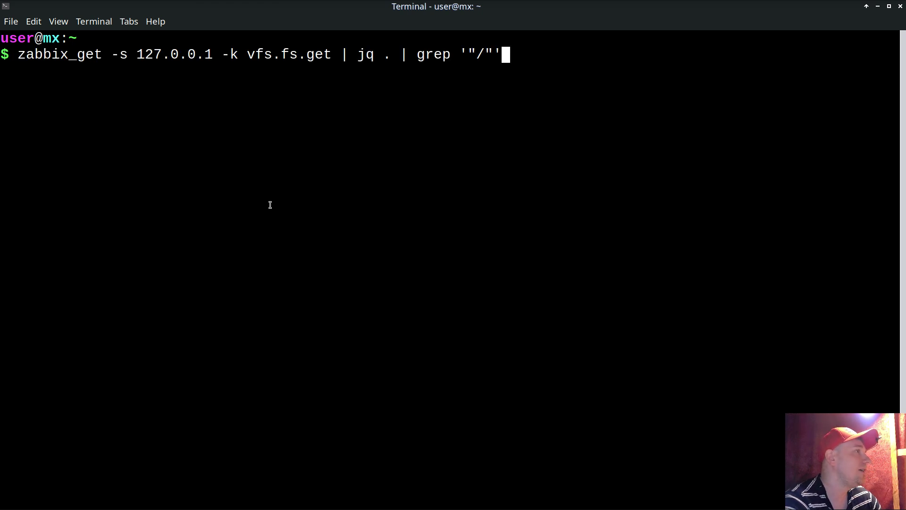
double_click(280, 53)
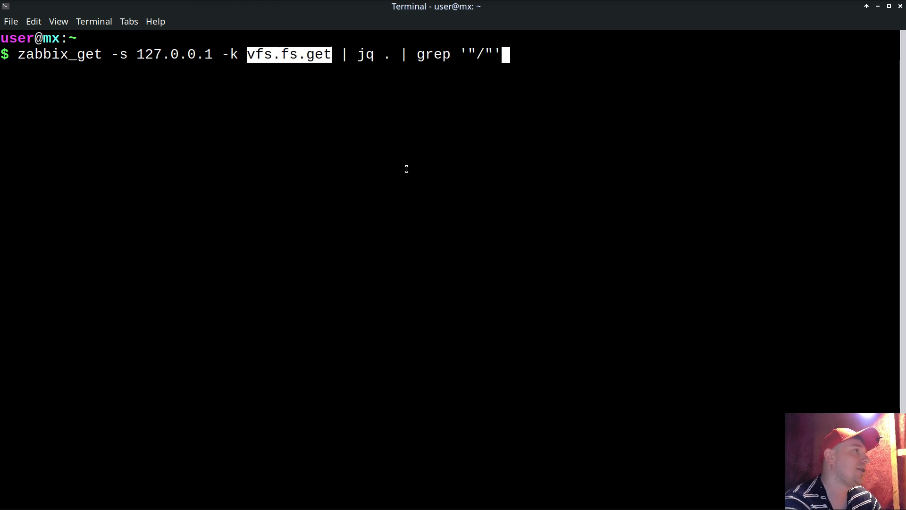
key(BackSpace)
key(BackSpace)
key(BackSpace)
key(BackSpace)
key(BackSpace)
key(BackSpace)
key(BackSpace)
key(BackSpace)
key(BackSpace)
key(BackSpace)
key(BackSpace)
key(BackSpace)
key(BackSpace)
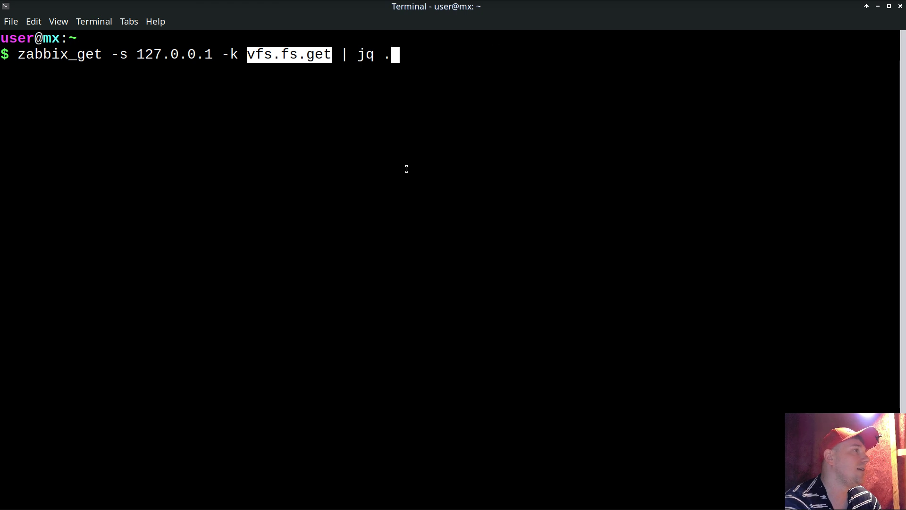
key(Return)
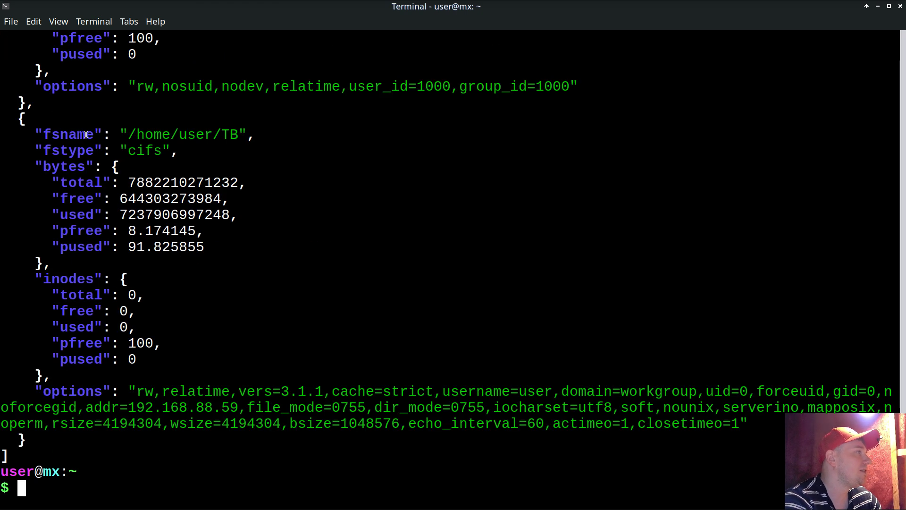
- Examine the fsname, fstype and bytes fields of the /home/user/TB entry in the JSON output
double_click(67, 136)
double_click(67, 150)
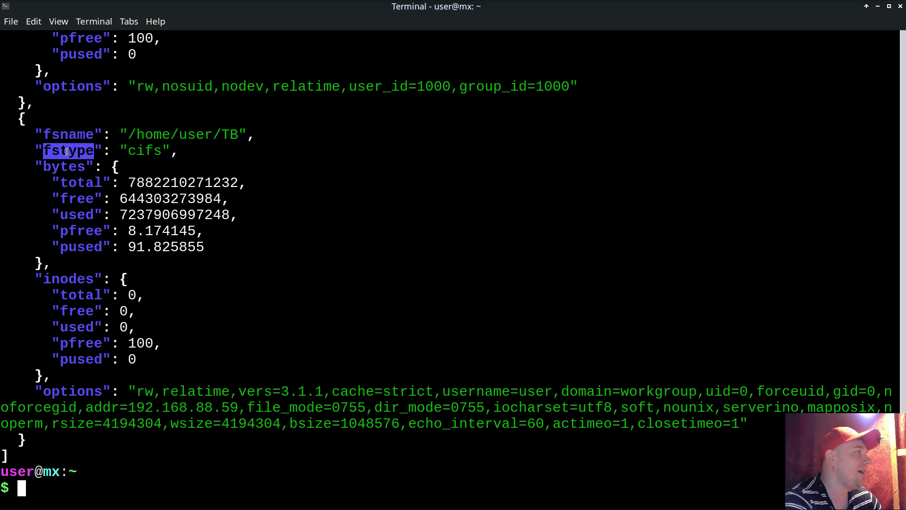
drag(27, 168, 110, 261)
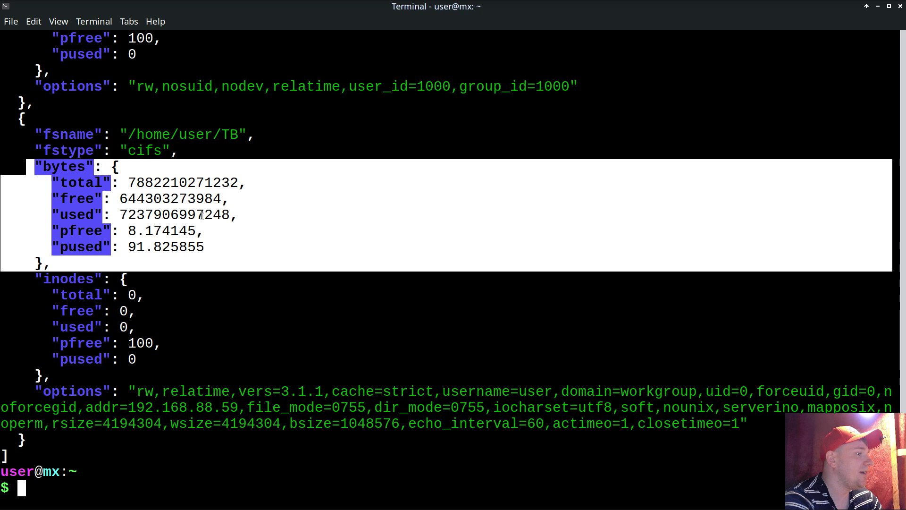
click(159, 184)
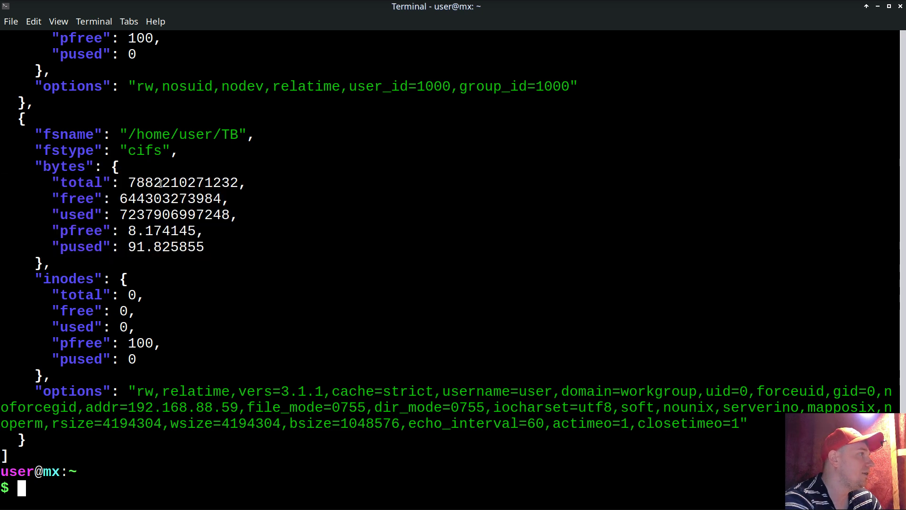
double_click(160, 184)
double_click(159, 197)
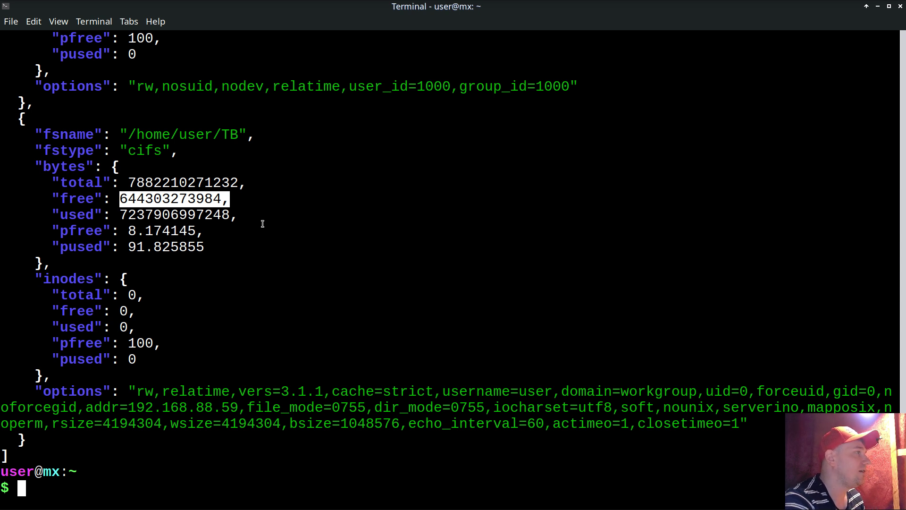
- Switch to Zabbix and compare the fsname and fstype fields in the JavaScript preprocessing script with the terminal's JSON, leaving the script unchanged
key(alt+Tab)
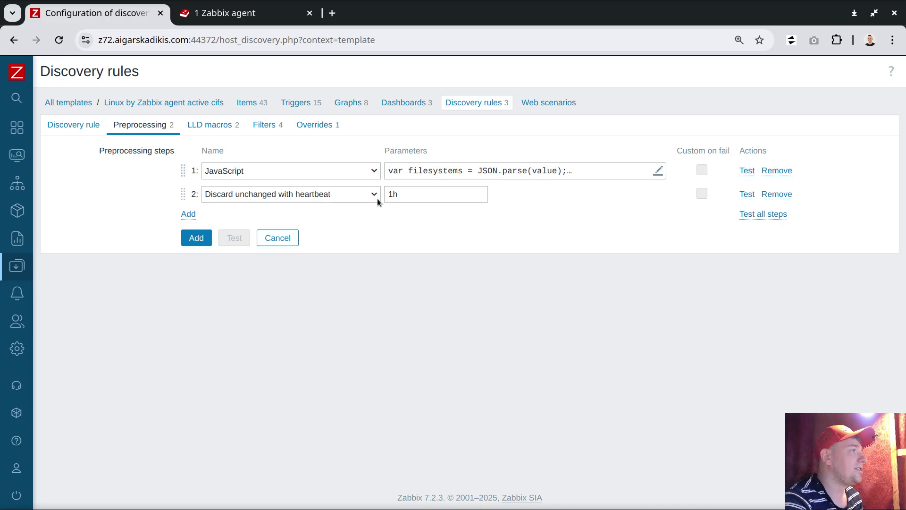
click(432, 173)
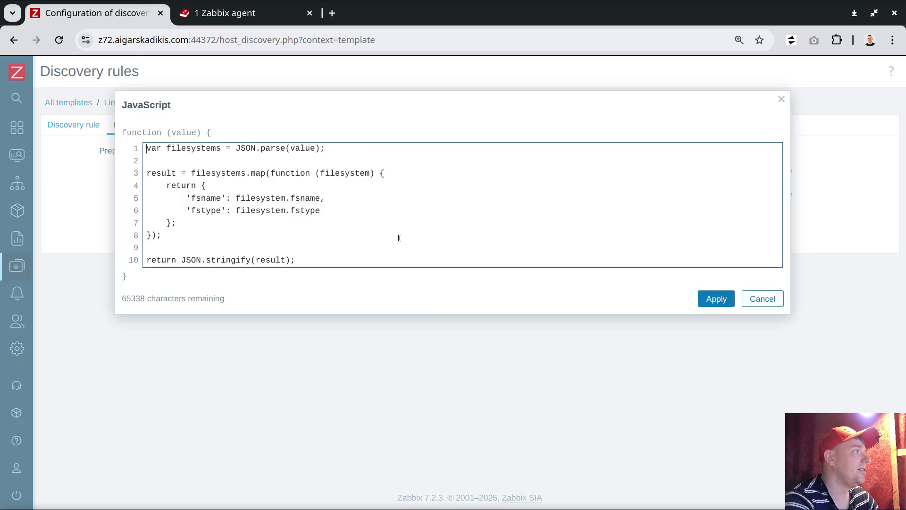
double_click(302, 199)
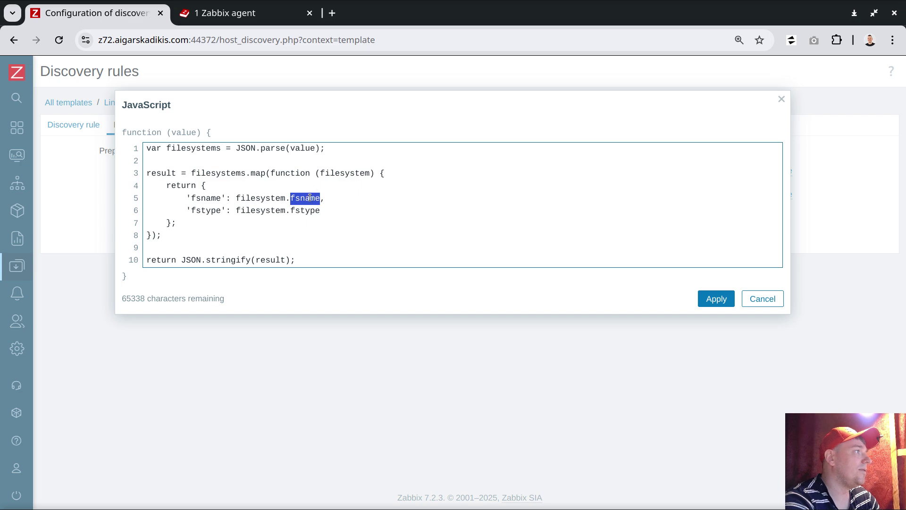
double_click(305, 209)
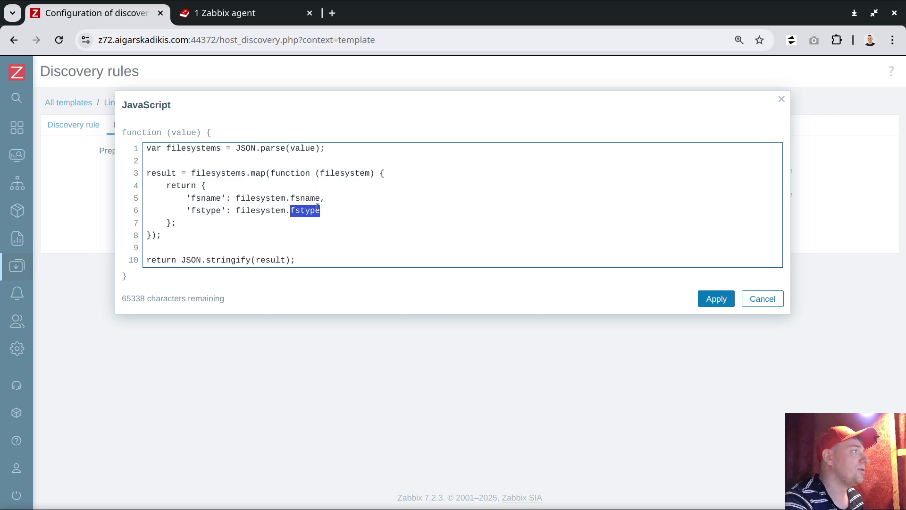
key(alt+Tab)
double_click(154, 134)
click(142, 150)
double_click(142, 150)
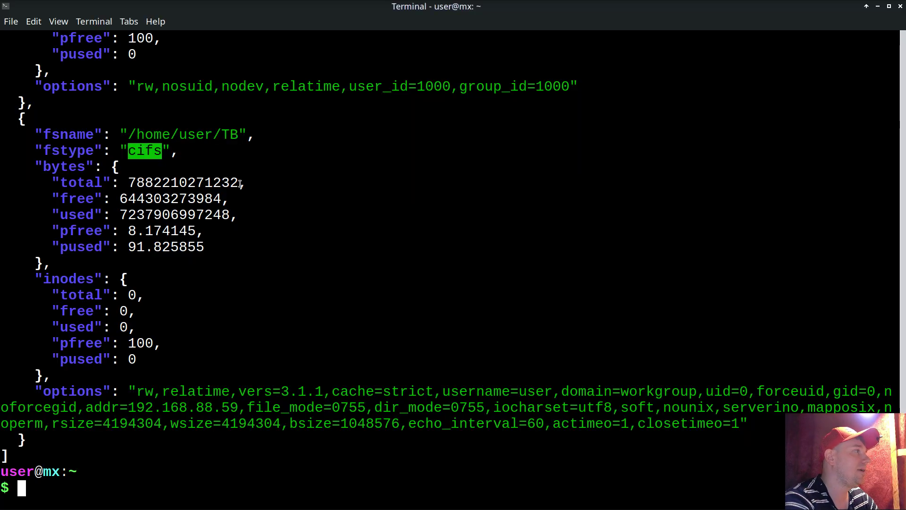
key(alt+Tab)
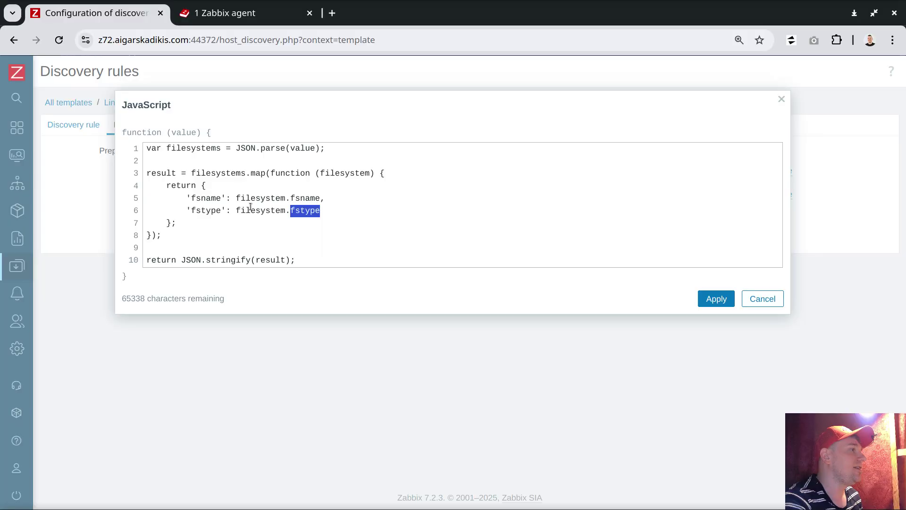
click(762, 297)
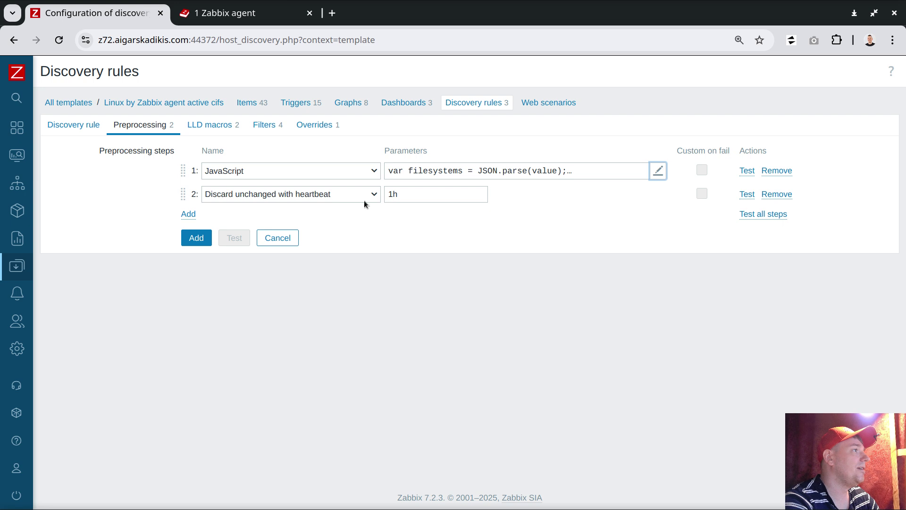
- Remove the "Discard unchanged with heartbeat" preprocessing step and add it again with a period of 1h
double_click(406, 196)
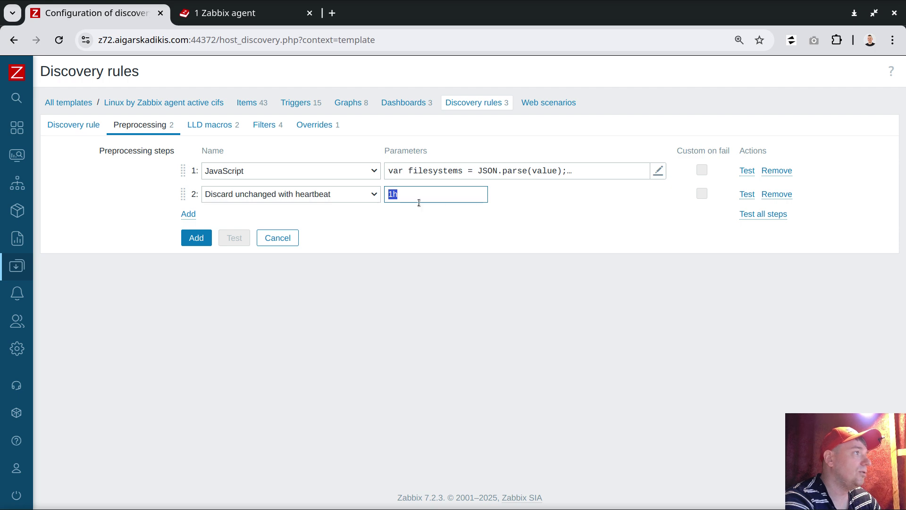
click(382, 215)
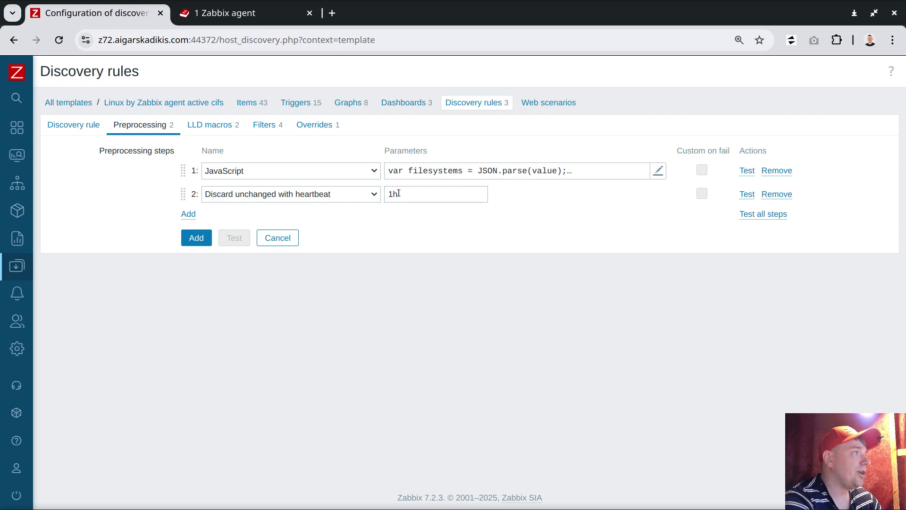
click(776, 195)
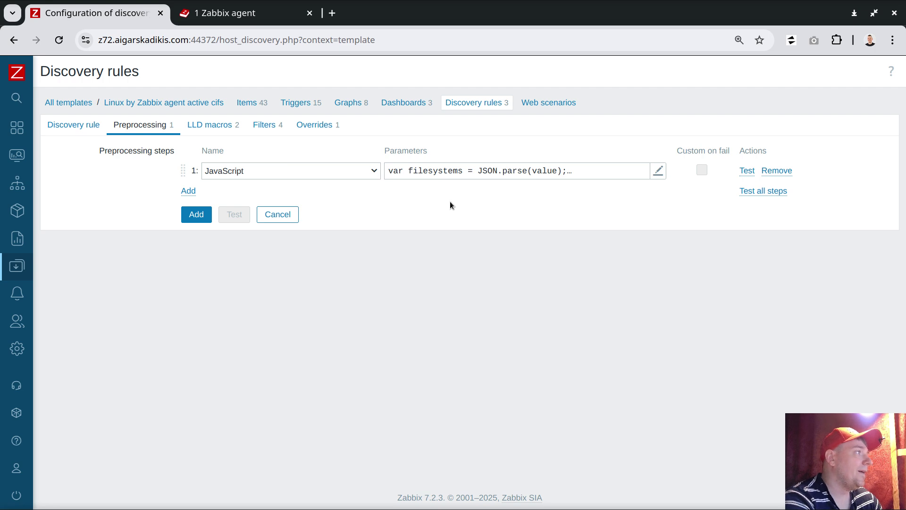
click(188, 191)
click(287, 195)
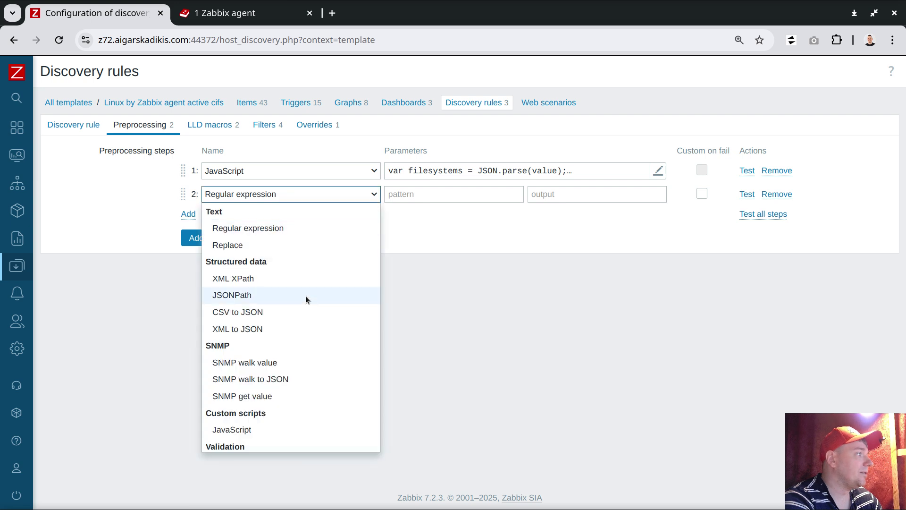
scroll(305, 330, down, 1)
click(302, 410)
click(426, 194)
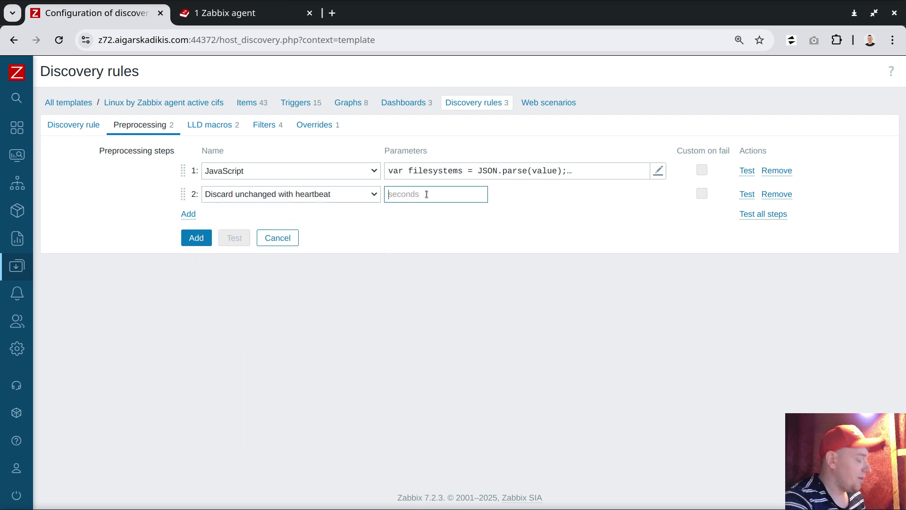
text(1h)
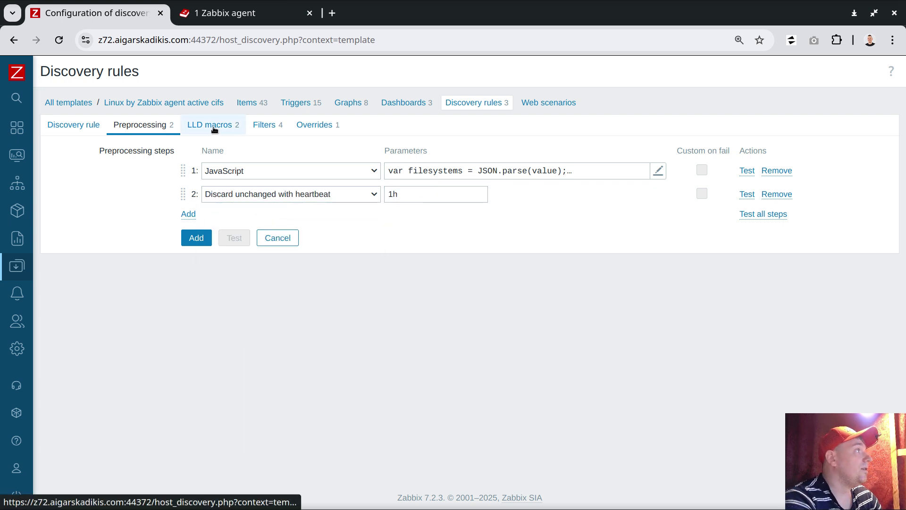
- Check the rule's LLD macros and remove both {#FSNAME} filters and the {#FSTYPE} "does not match" filter
click(210, 126)
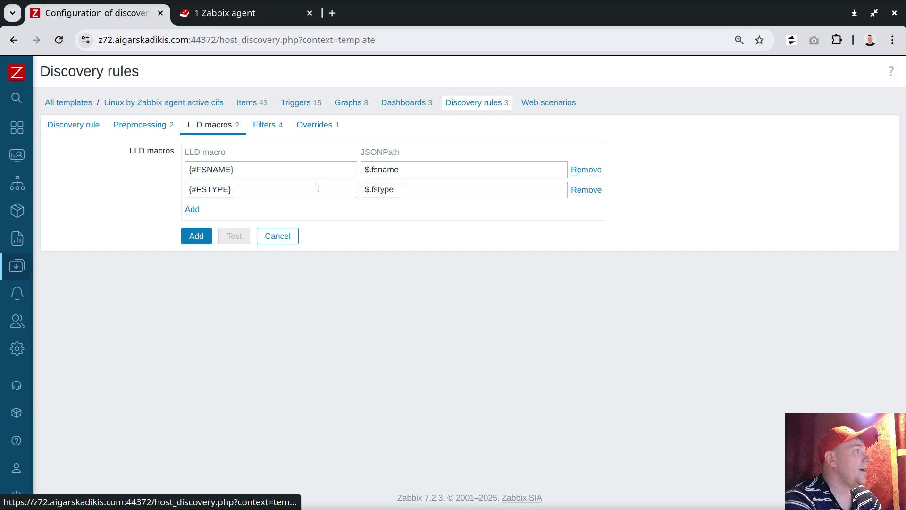
click(263, 124)
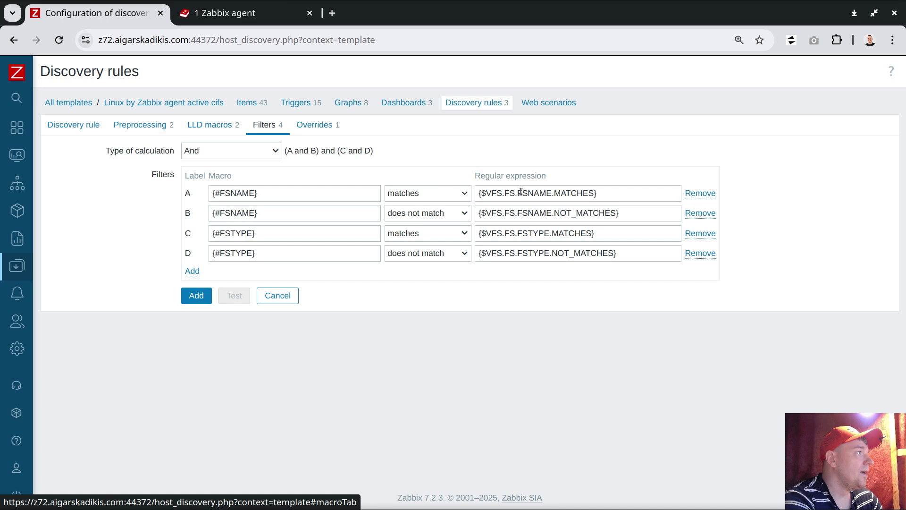
click(701, 193)
click(700, 193)
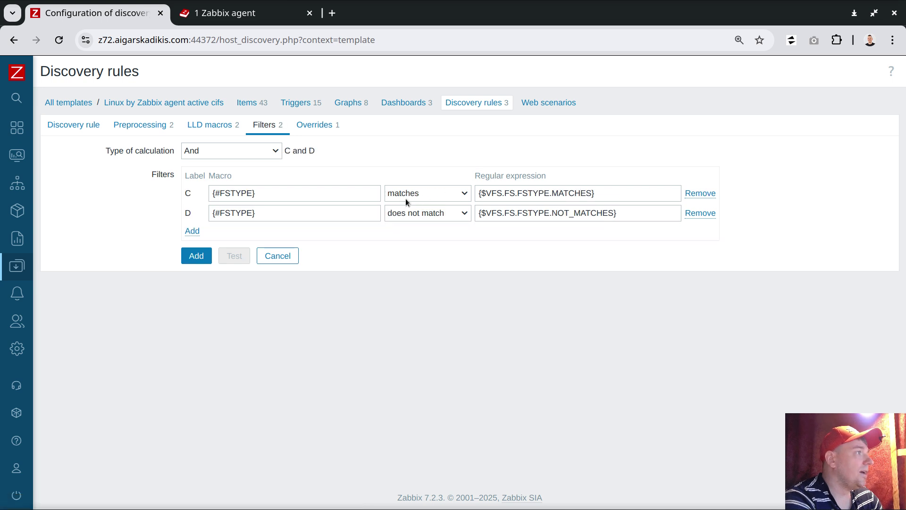
click(699, 213)
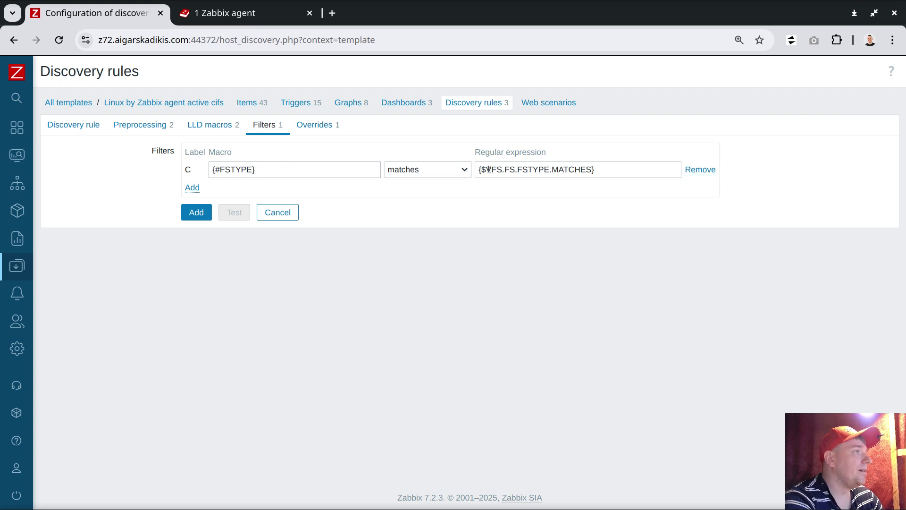
- Copy the macro name VFS.FS.FSTYPE.MATCHES from the remaining filter, find it in the template's macros and examine its regular expression
drag(488, 170, 592, 170)
right_click(564, 169)
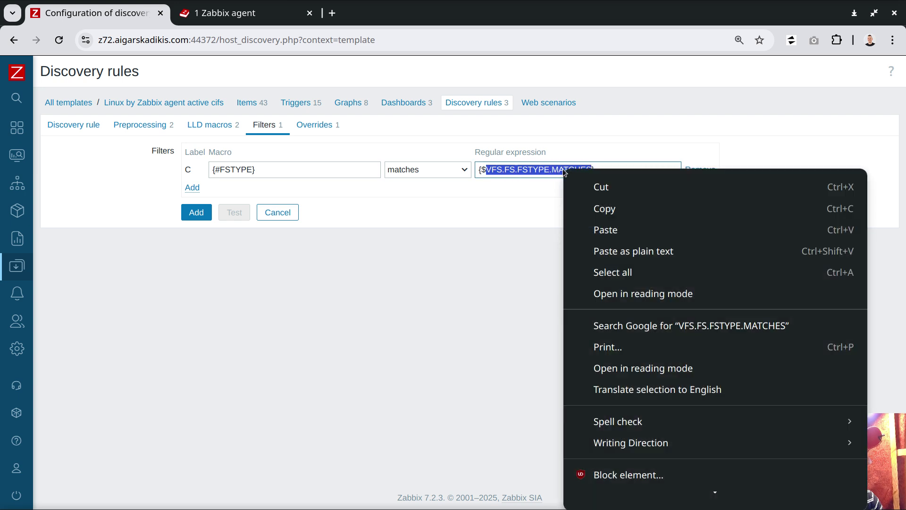
click(599, 206)
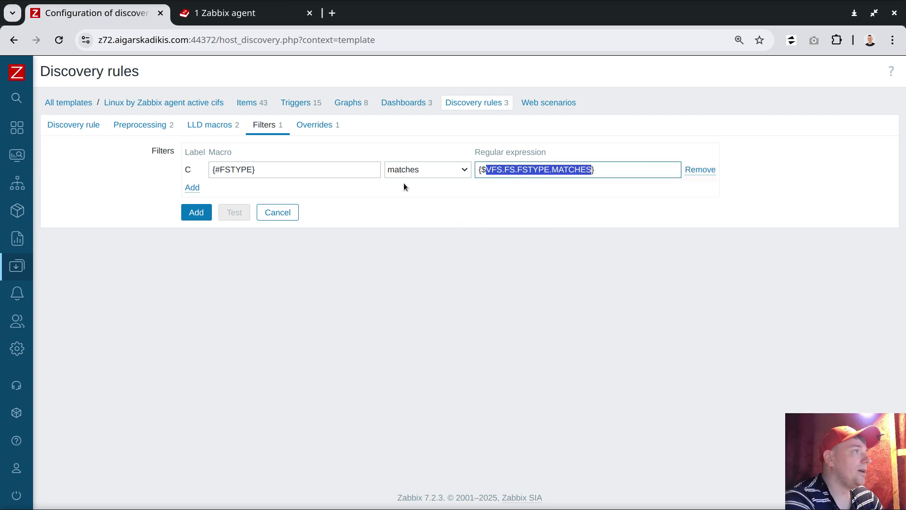
click(166, 105)
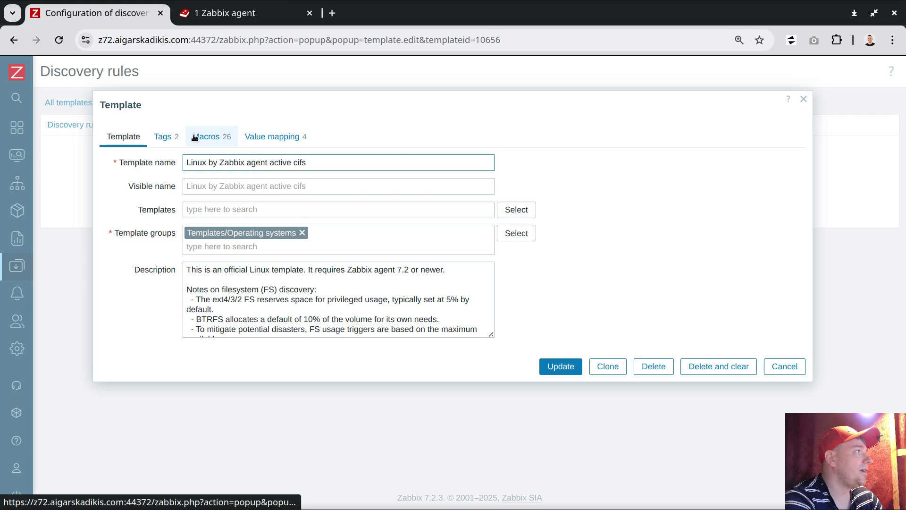
click(211, 137)
key(ctrl+f)
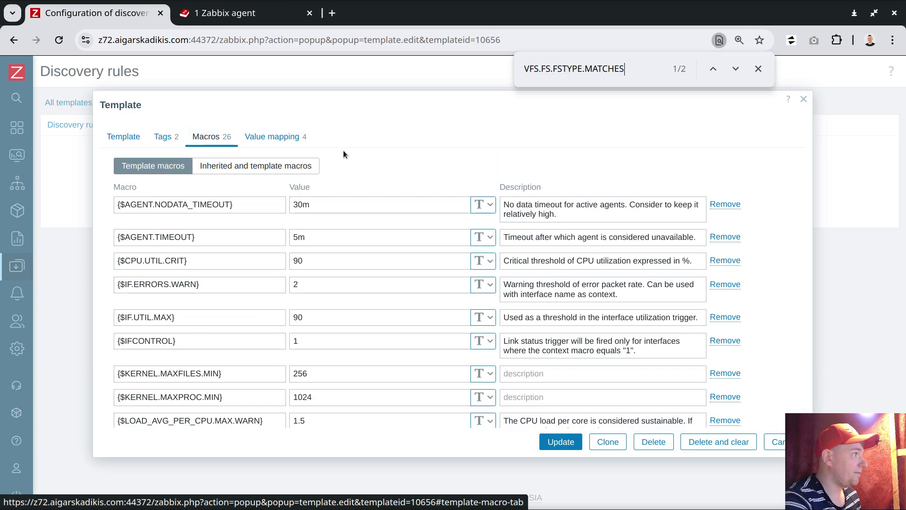
click(735, 68)
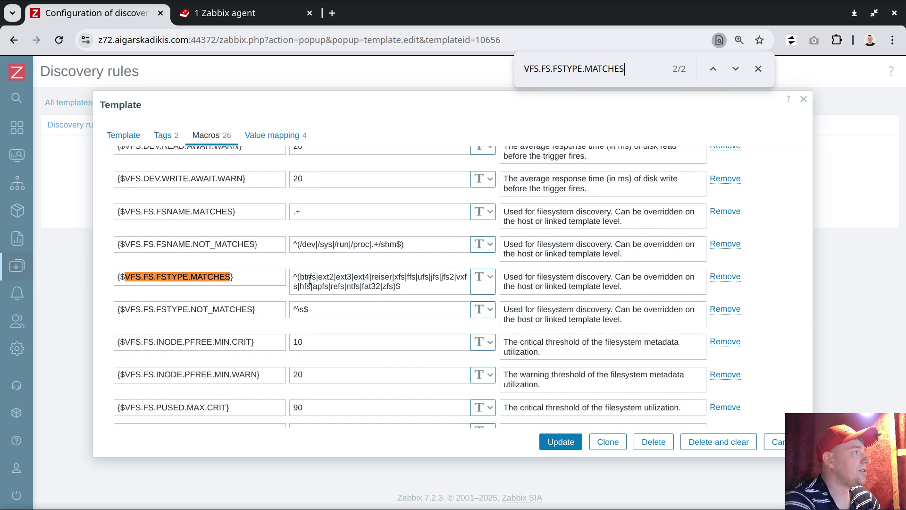
click(387, 286)
drag(394, 286, 300, 277)
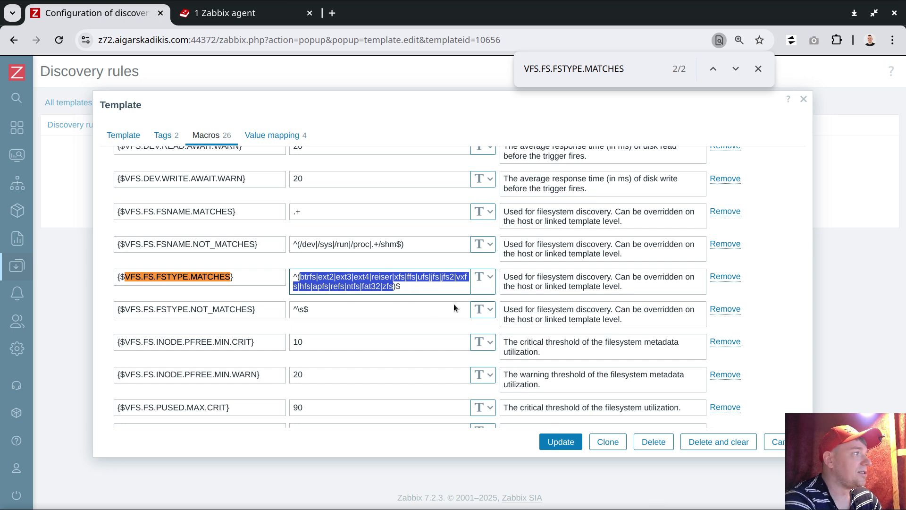
- Switch to the terminal and check the fstype value of the /home/user/TB filesystem
key(alt+Tab)
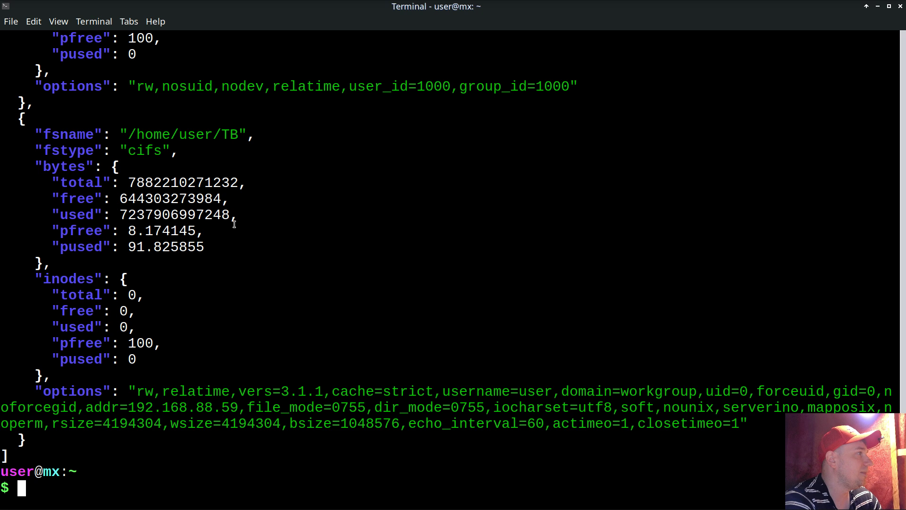
double_click(136, 152)
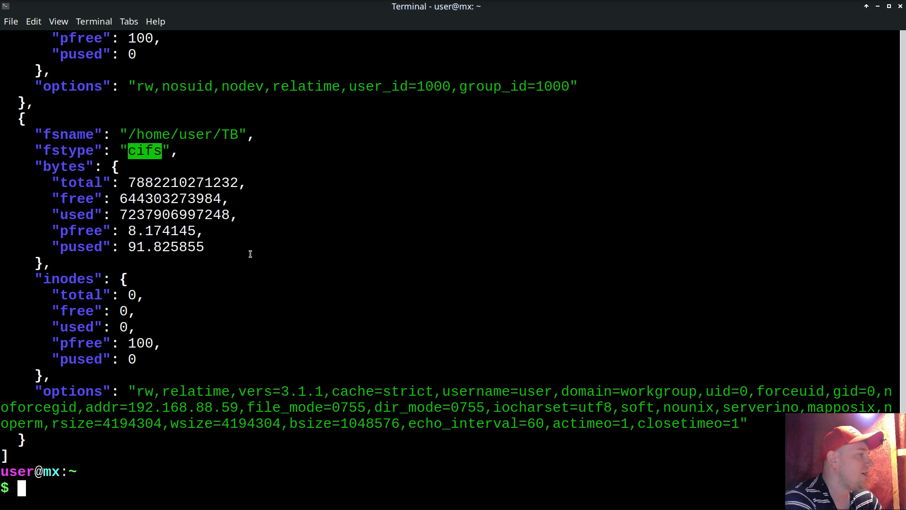
click(297, 201)
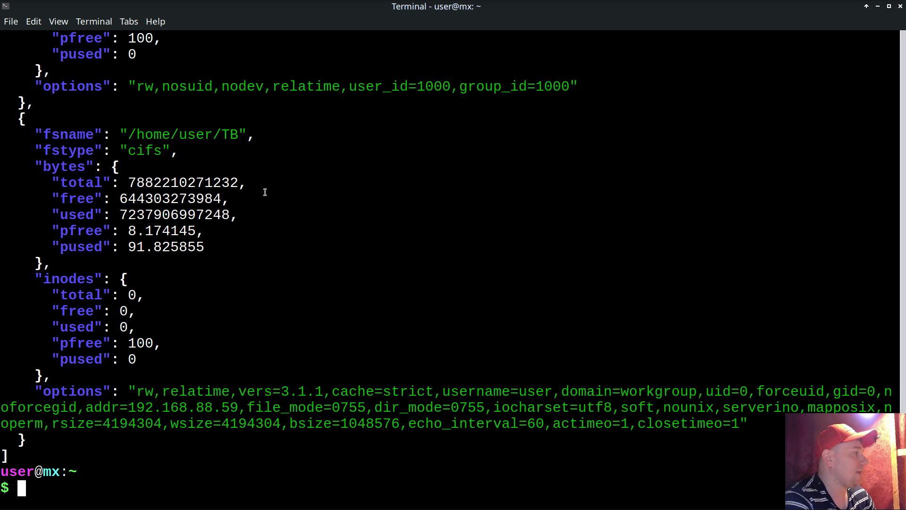
- Run zabbix_get -s 127.0.0.1 -k vfs.fs.get, filtered with jq '.[] | select(.fstype == "cifs")'
key(Return)
key(Return)
key(Up)
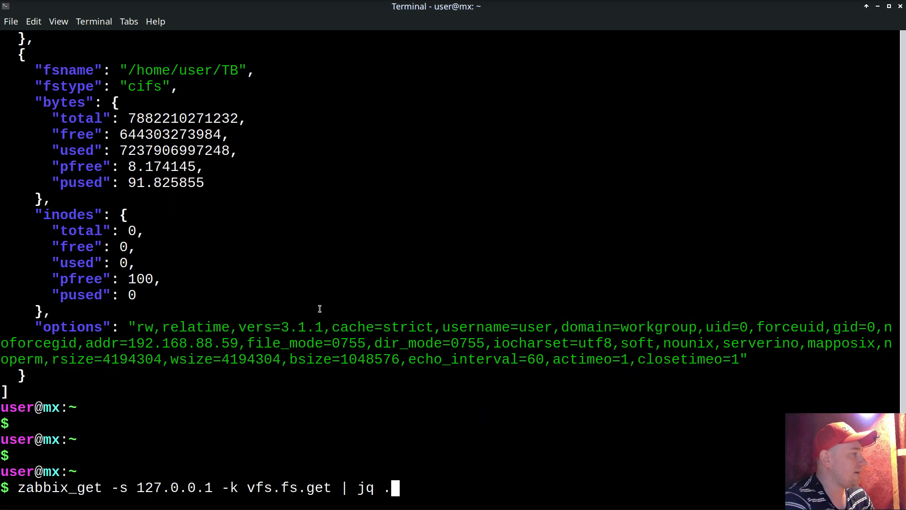
key(Up)
key(Up)
key(Down)
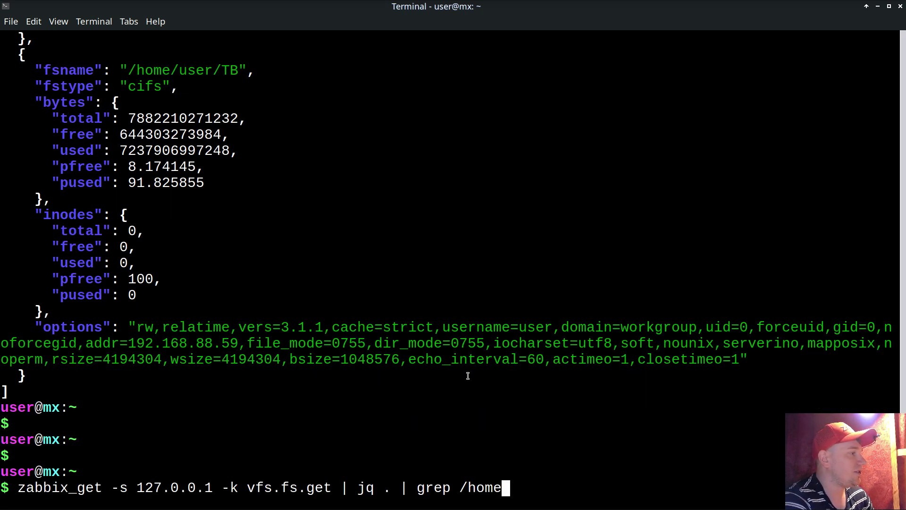
key(Up)
key(Up)
key(Up)
key(Up)
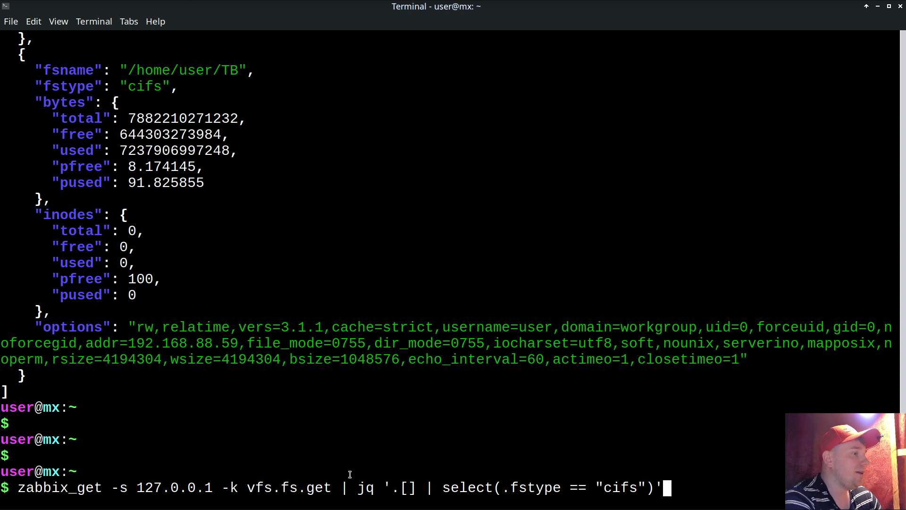
double_click(623, 488)
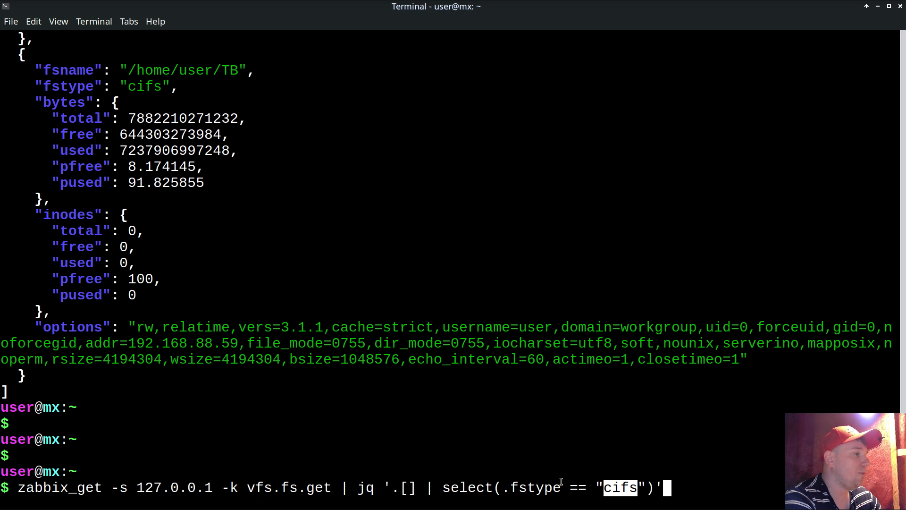
double_click(525, 489)
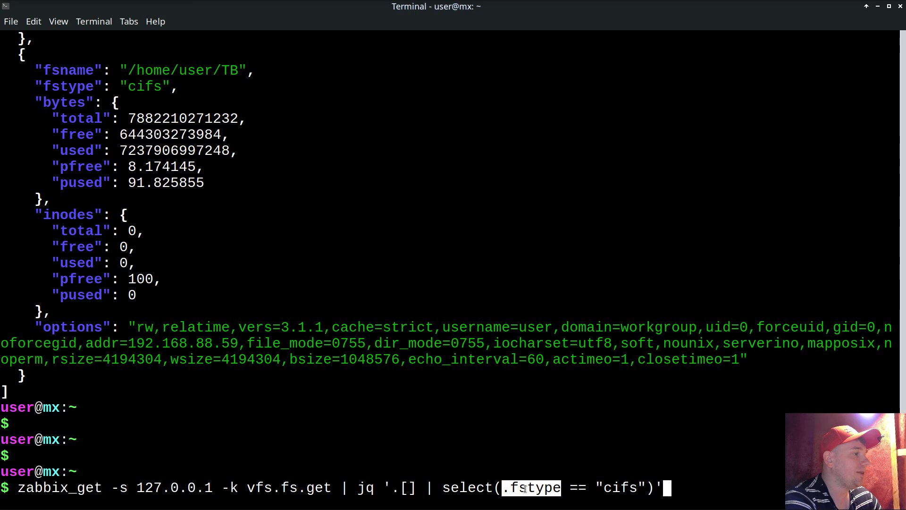
key(Return)
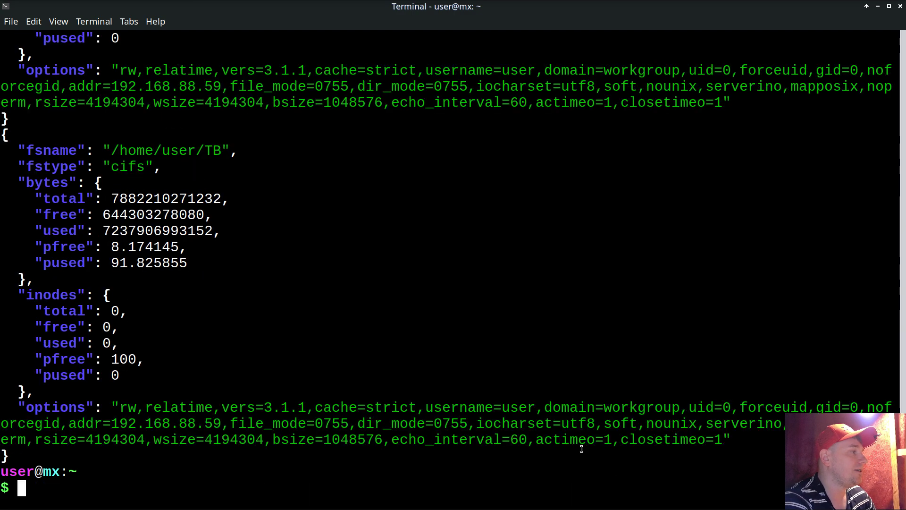
- Check the fsname of each CIFS filesystem returned by the query
scroll(301, 278, up, 7)
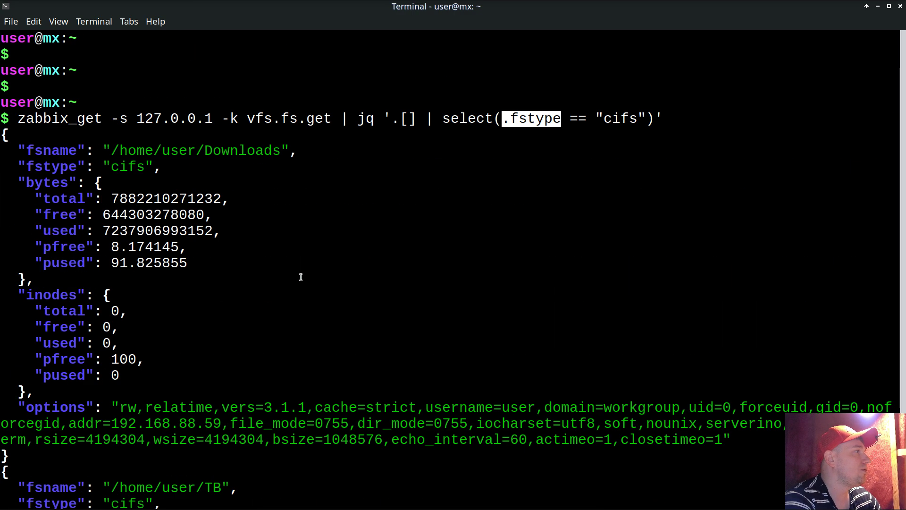
double_click(213, 150)
scroll(213, 151, down, 3)
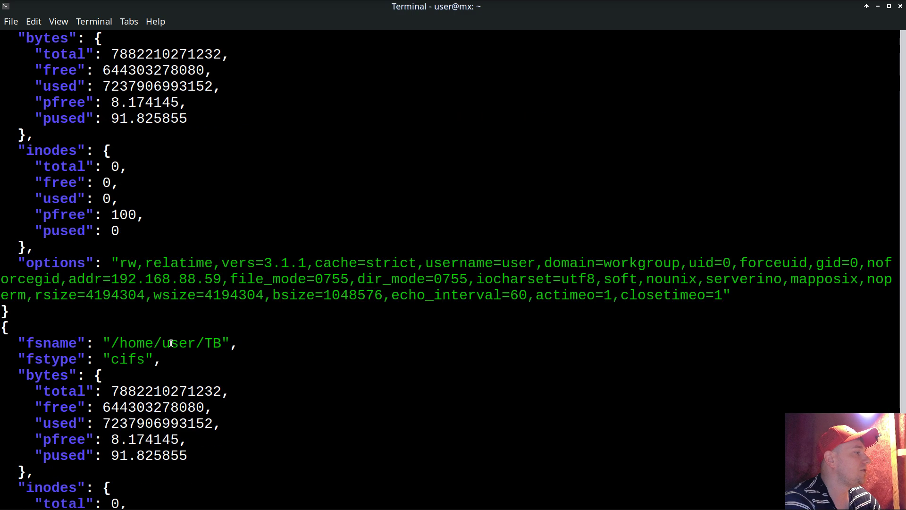
double_click(168, 344)
scroll(190, 339, down, 4)
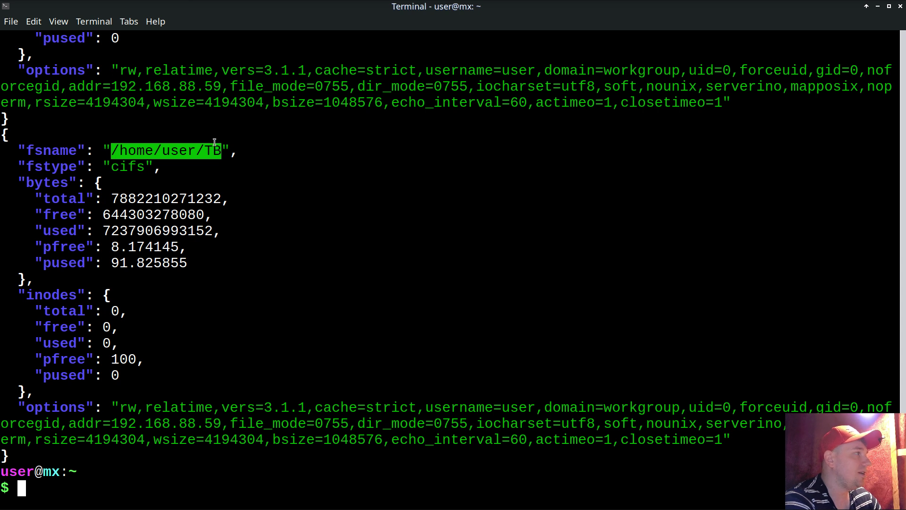
click(336, 273)
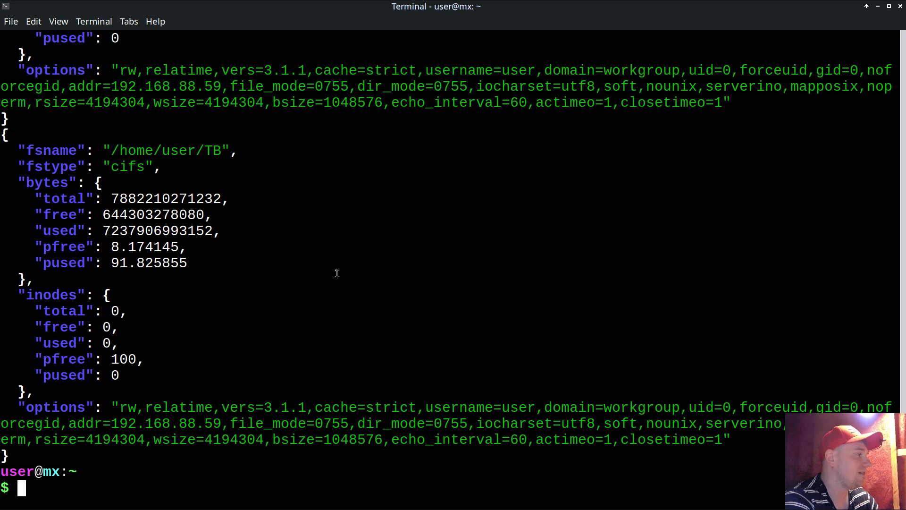
- List disk usage with df -h and compare the root filesystem's size with the Downloads and TB network shares
text(df -h)
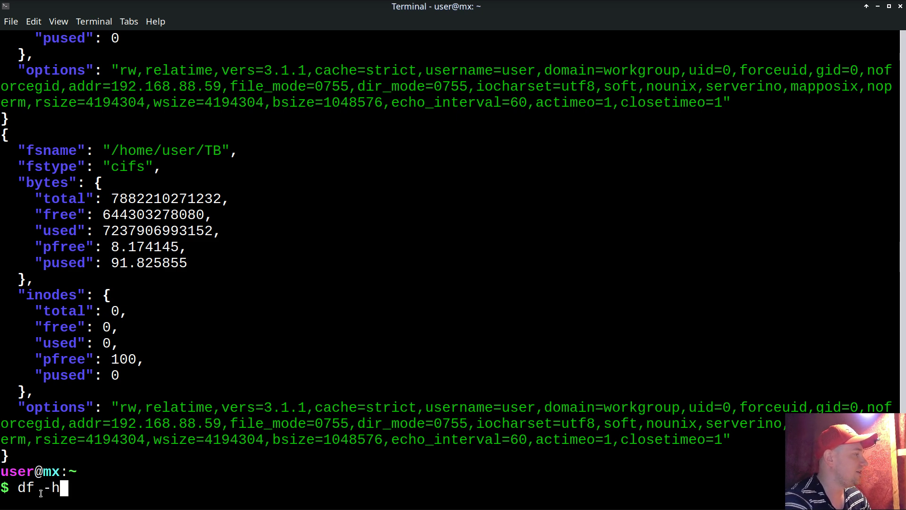
key(Return)
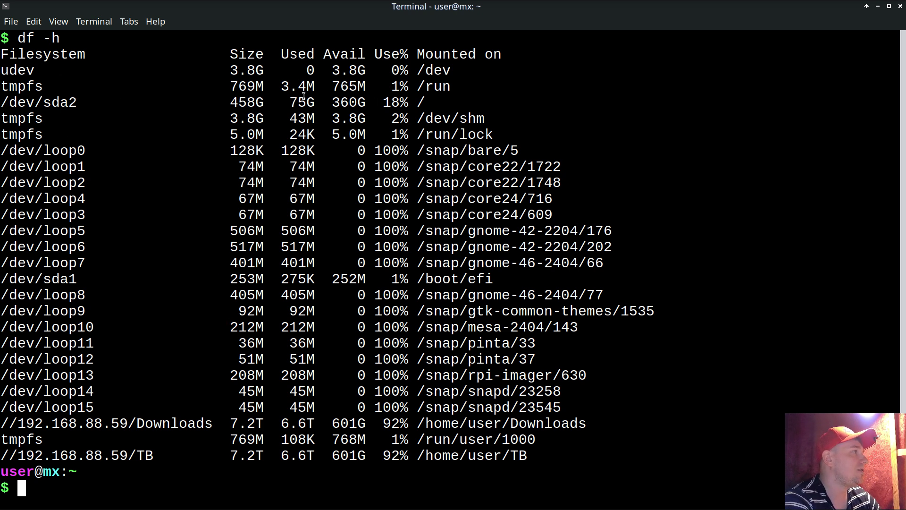
double_click(420, 102)
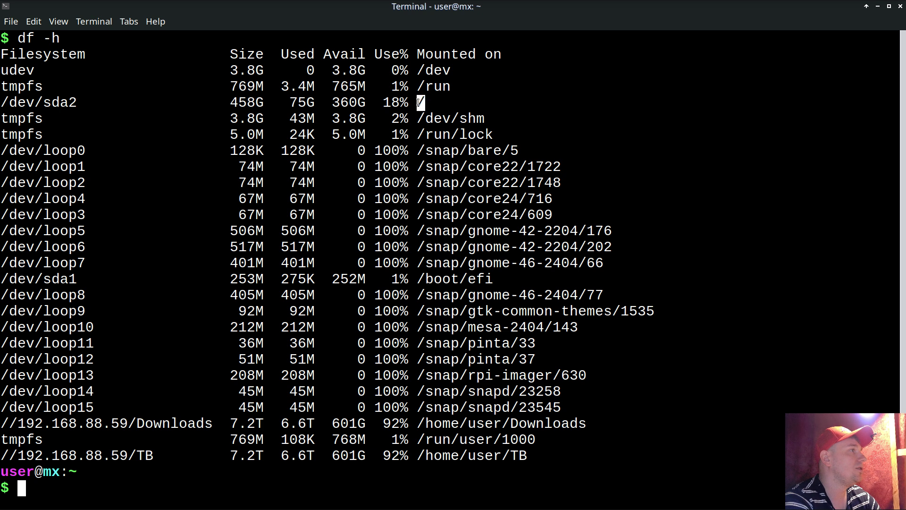
double_click(255, 102)
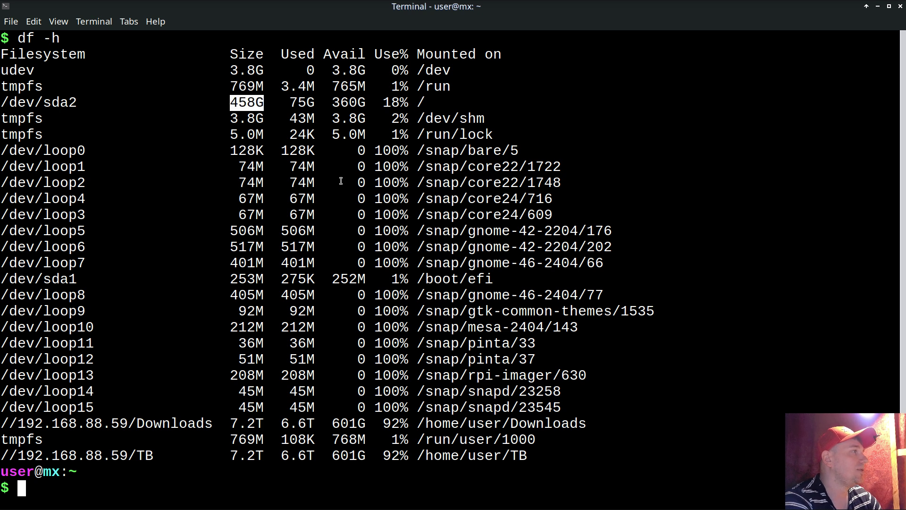
double_click(119, 421)
double_click(257, 425)
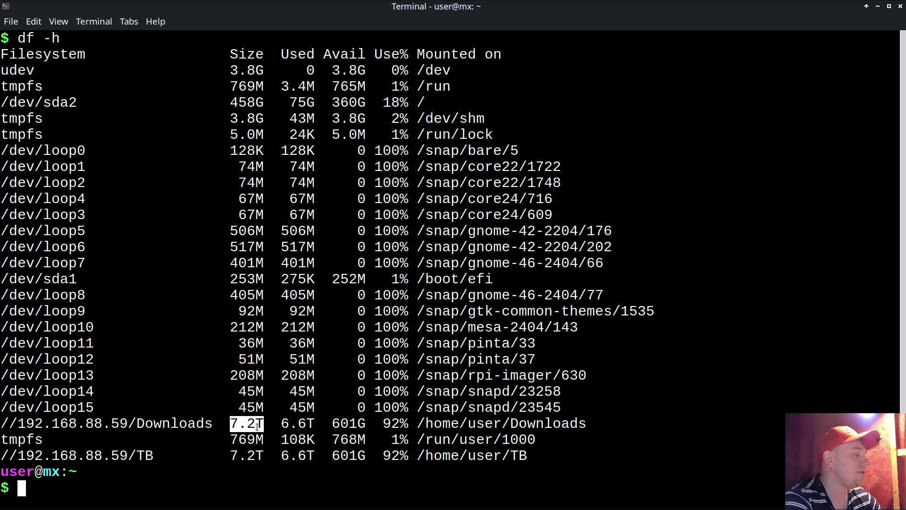
double_click(89, 456)
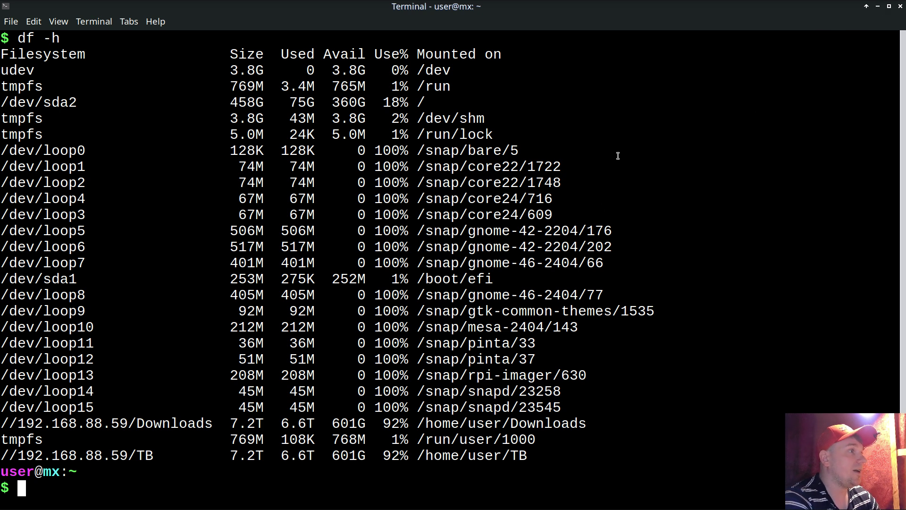
- Rerun the zabbix_get query for CIFS filesystems and copy the fstype value cifs from its output
key(Up)
key(Up)
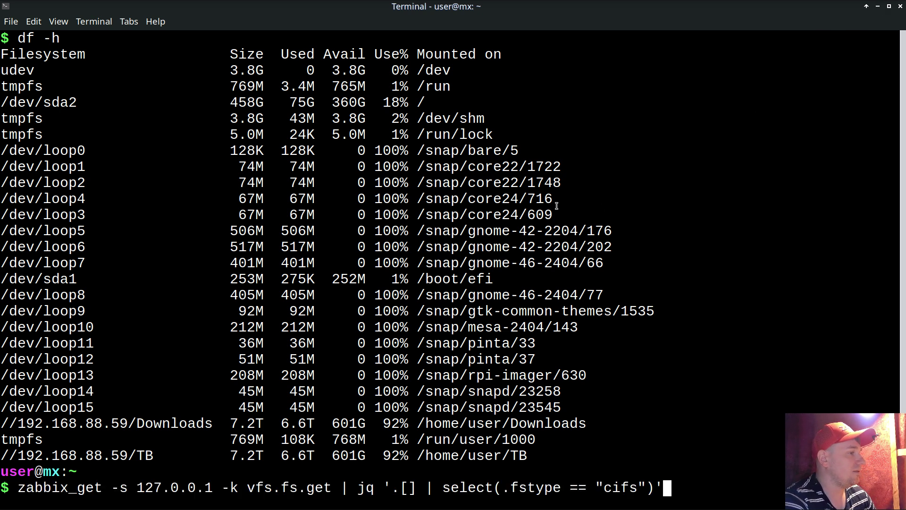
key(Return)
double_click(125, 166)
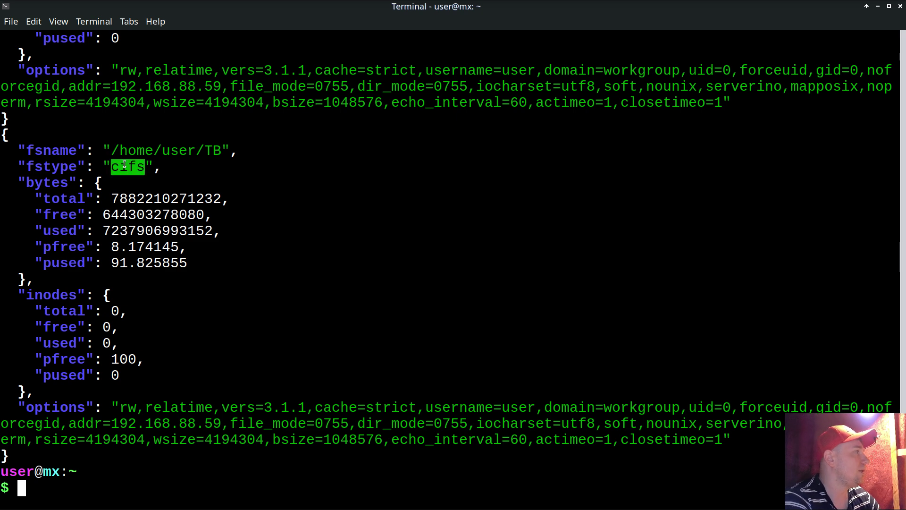
click(32, 21)
click(36, 40)
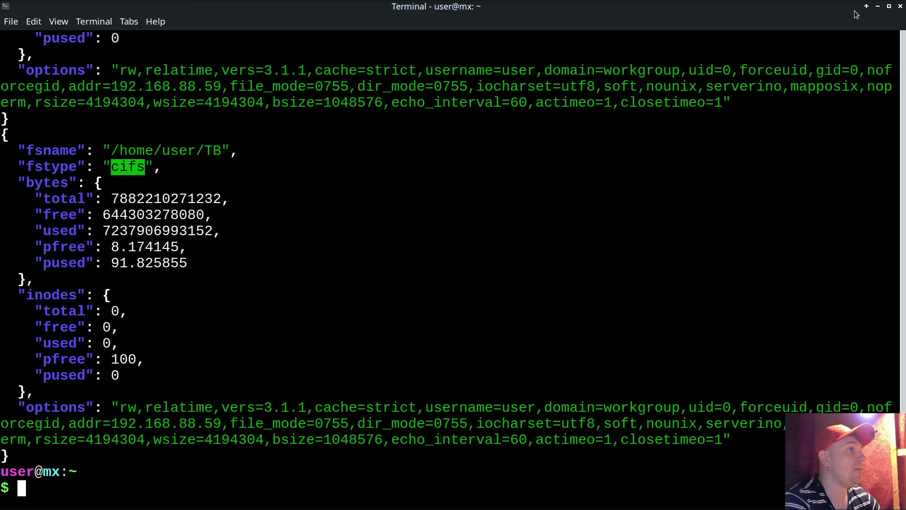
- Switch back to Zabbix, close the template's macros without saving, and set the {#FSTYPE} filter's regular expression to cifs
click(877, 6)
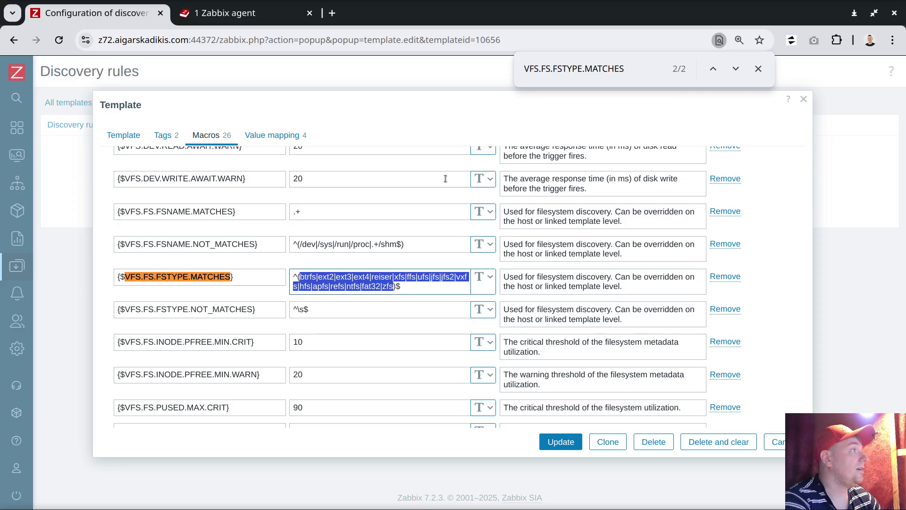
click(777, 442)
click(649, 171)
key(ctrl+a)
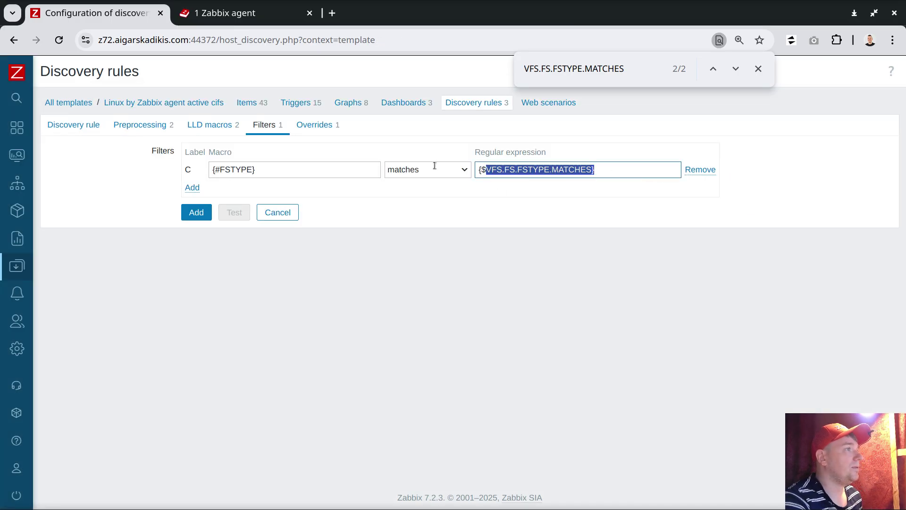
key(ctrl+v)
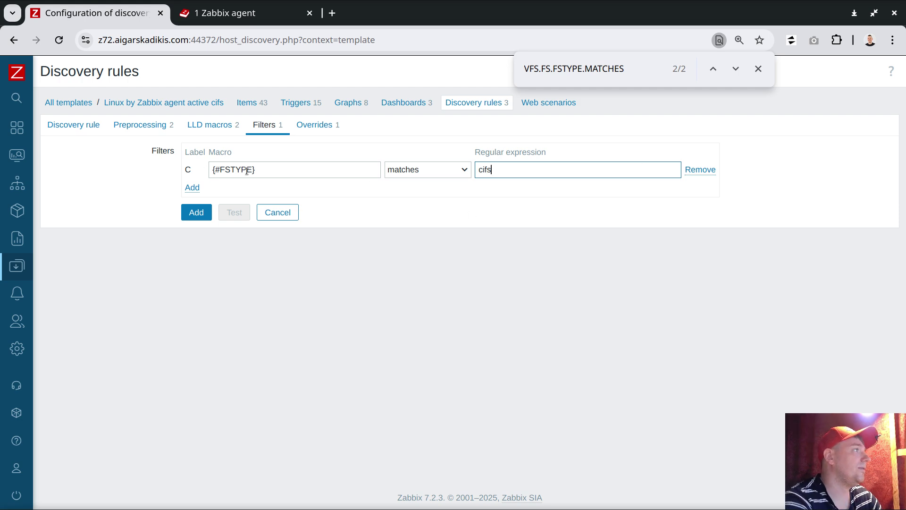
- Remove the "Skip metadata collection for dynamic FS" override and save the new discovery rule
click(325, 124)
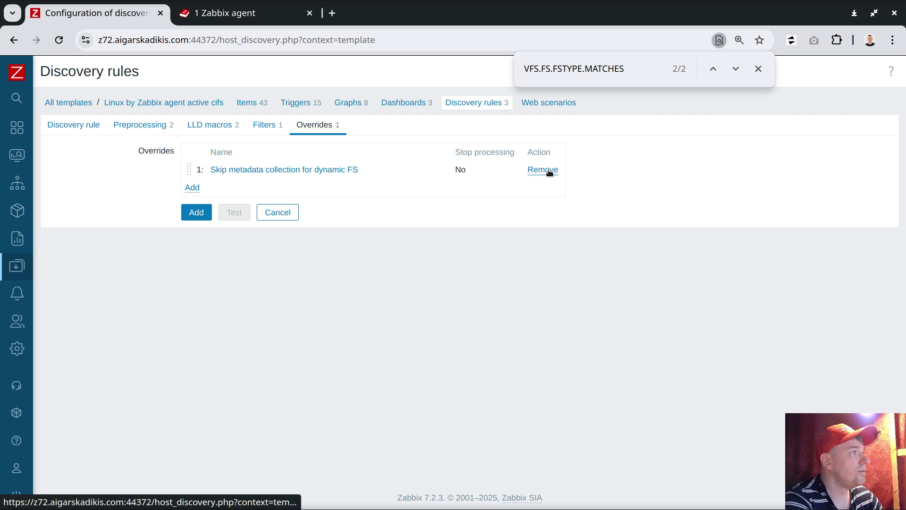
click(533, 170)
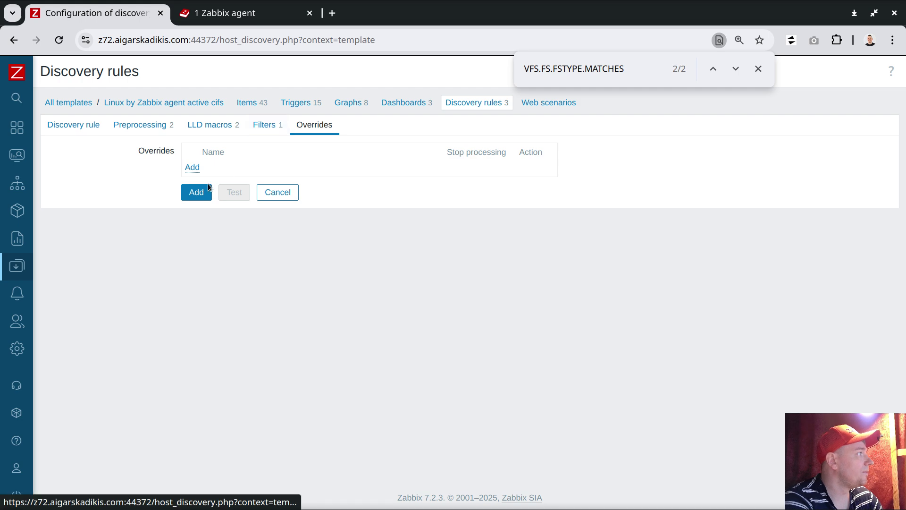
click(190, 192)
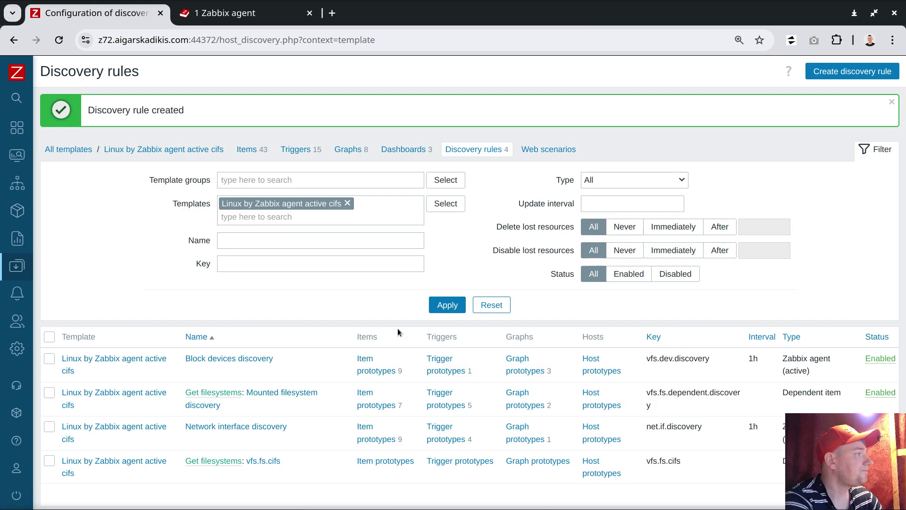
- Start a new item prototype for the vfs.fs.cifs discovery rule and set its type to Zabbix agent (active)
scroll(424, 364, down, 2)
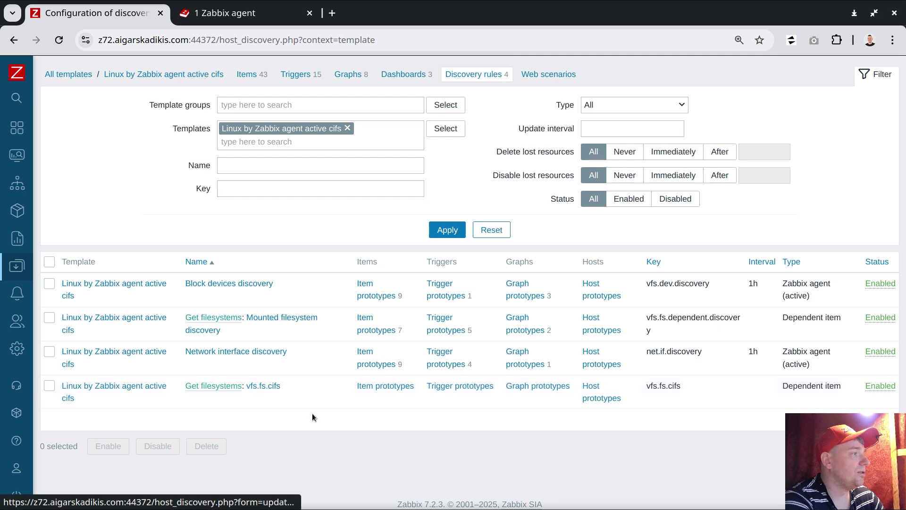
click(386, 386)
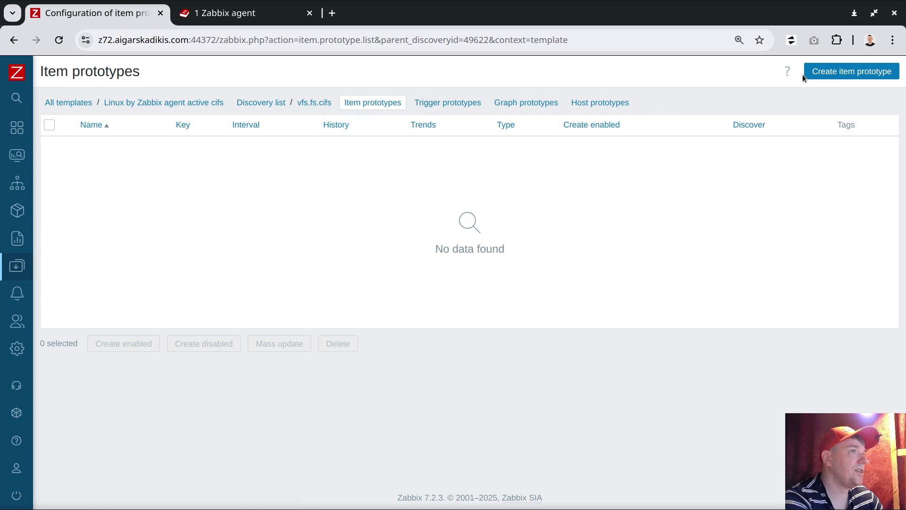
click(837, 78)
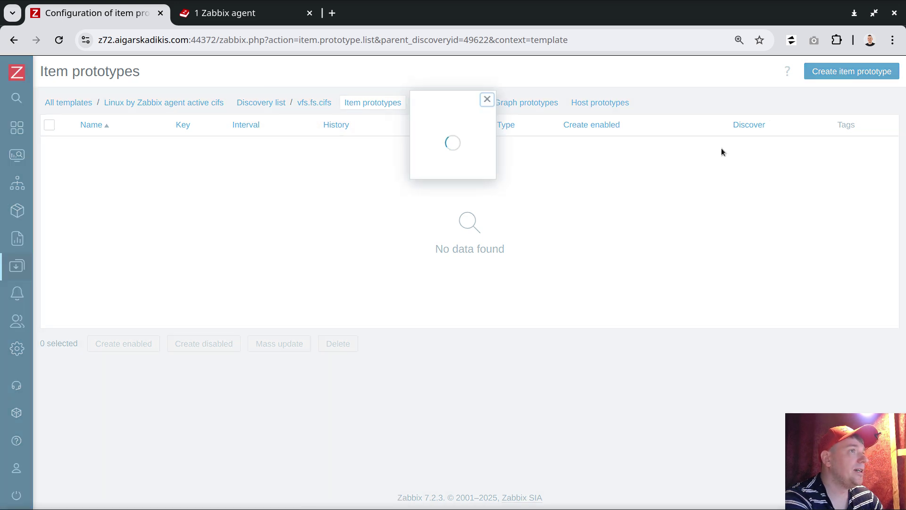
click(241, 185)
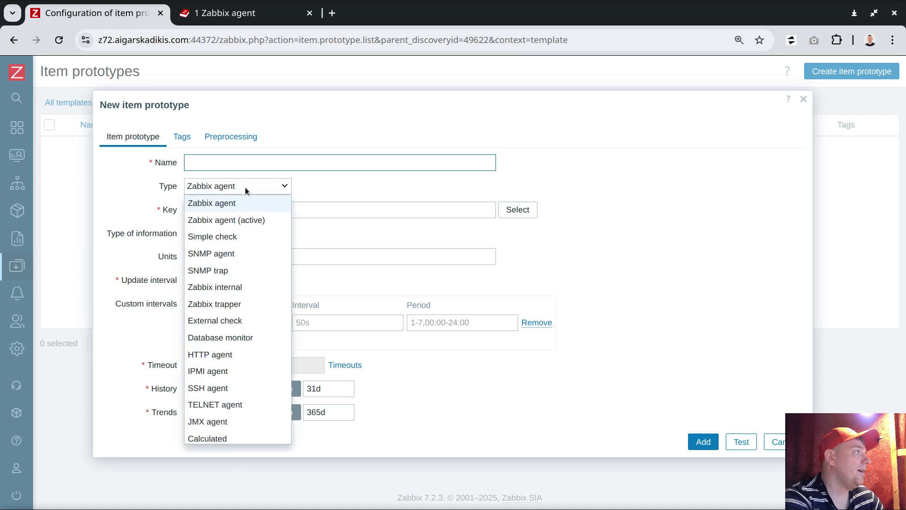
click(240, 221)
- Search the standard item keys for ".count" and choose vfs.dir.count as the item prototype's key
click(517, 212)
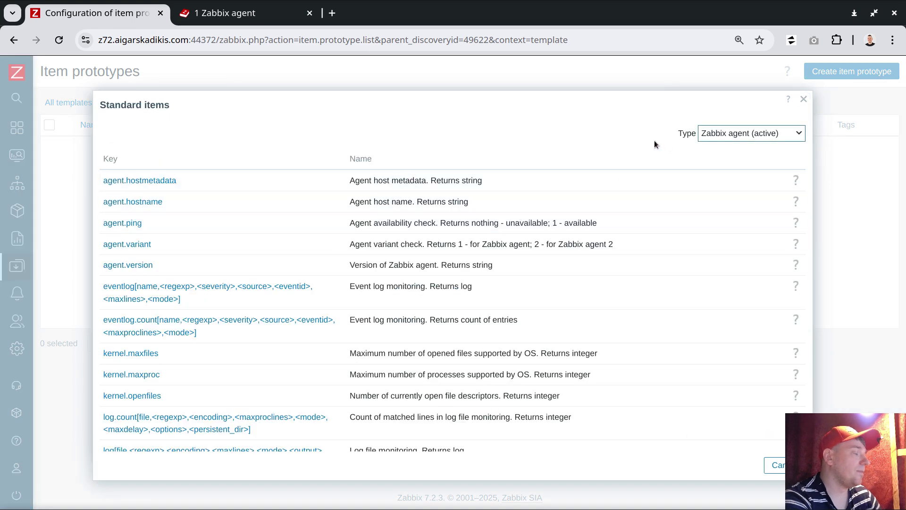
key(ctrl+f)
key(BackSpace)
text(.)
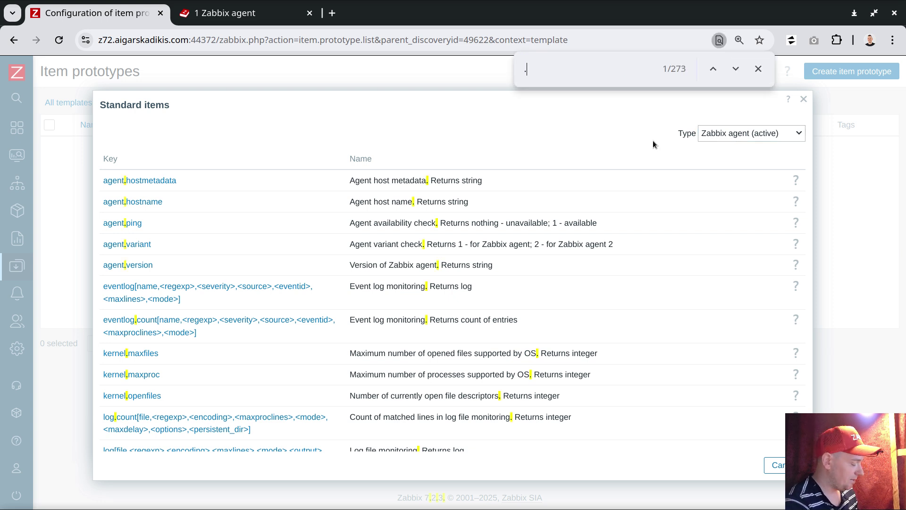
text(count)
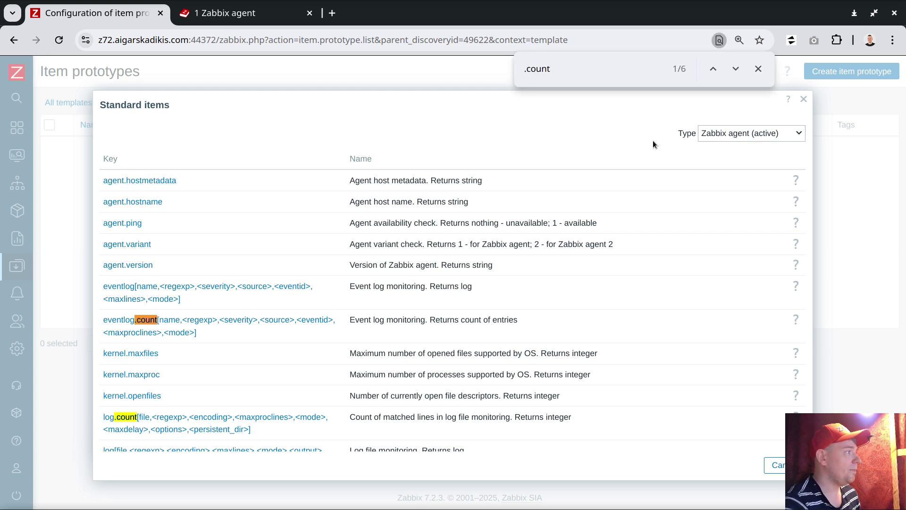
key(Return)
key(Return)
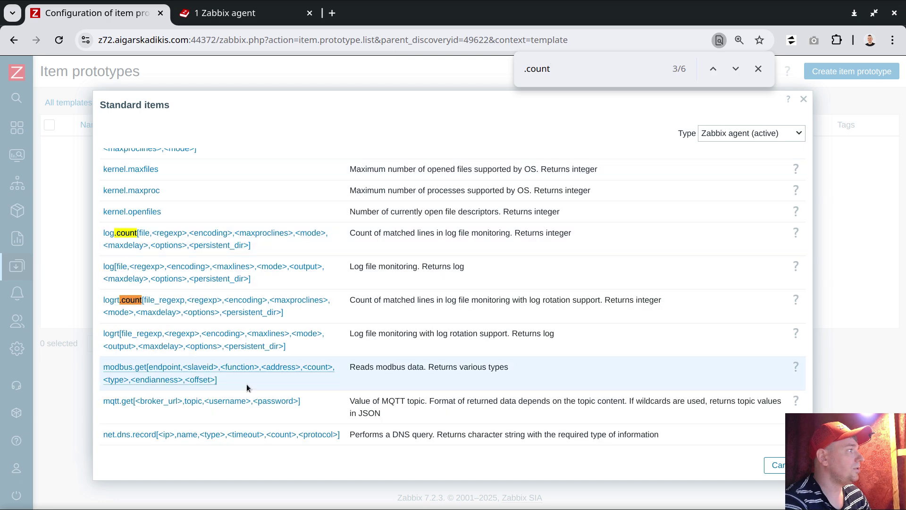
key(Return)
key(Return)
key(Return)
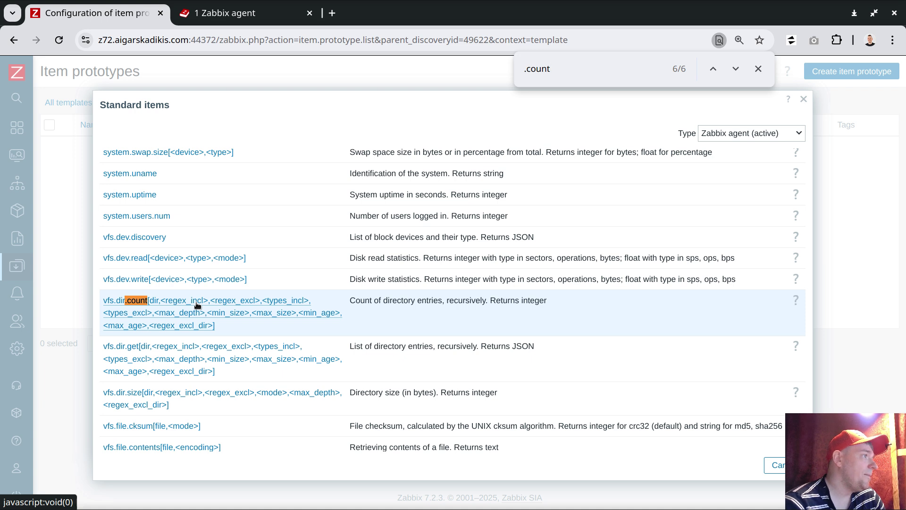
drag(351, 300, 450, 301)
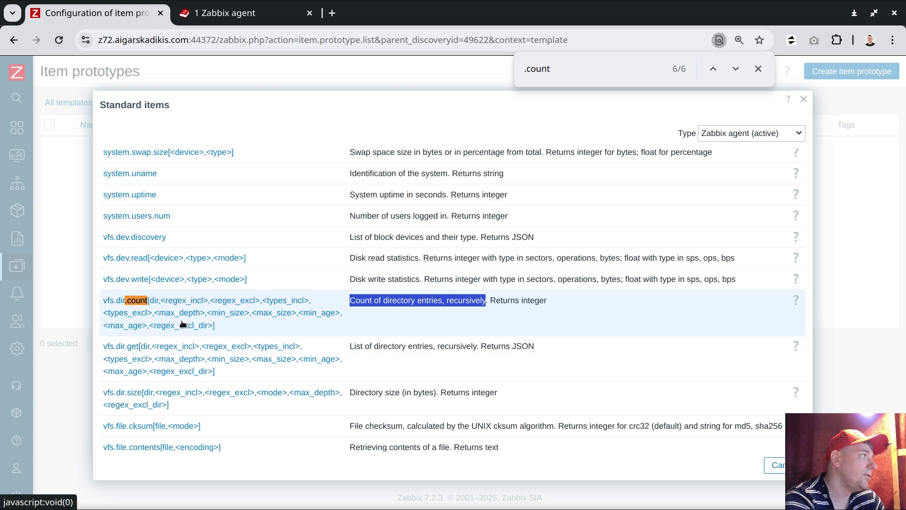
click(143, 302)
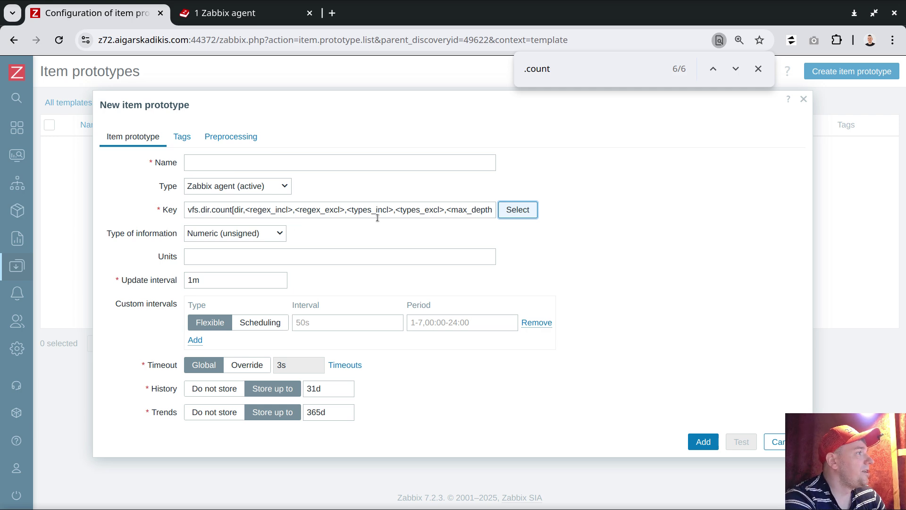
- Clear the <regex_incl> and <regex_excl> placeholders from the vfs.dir.count key, keeping their commas
double_click(270, 209)
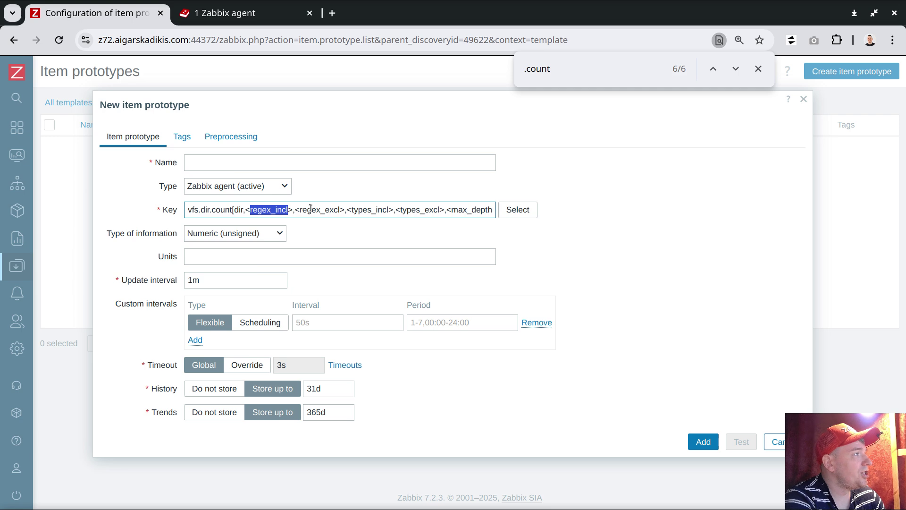
click(266, 211)
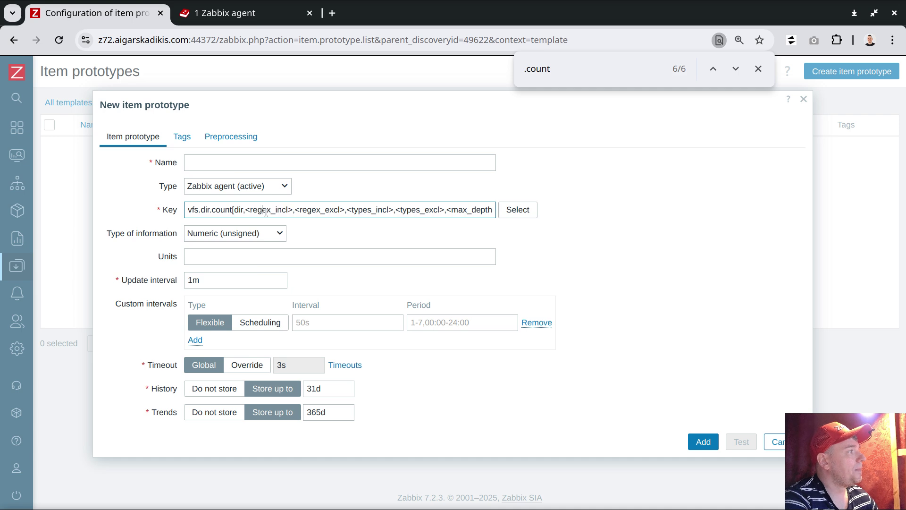
double_click(266, 211)
key(BackSpace)
key(Delete)
key(BackSpace)
drag(253, 211, 286, 213)
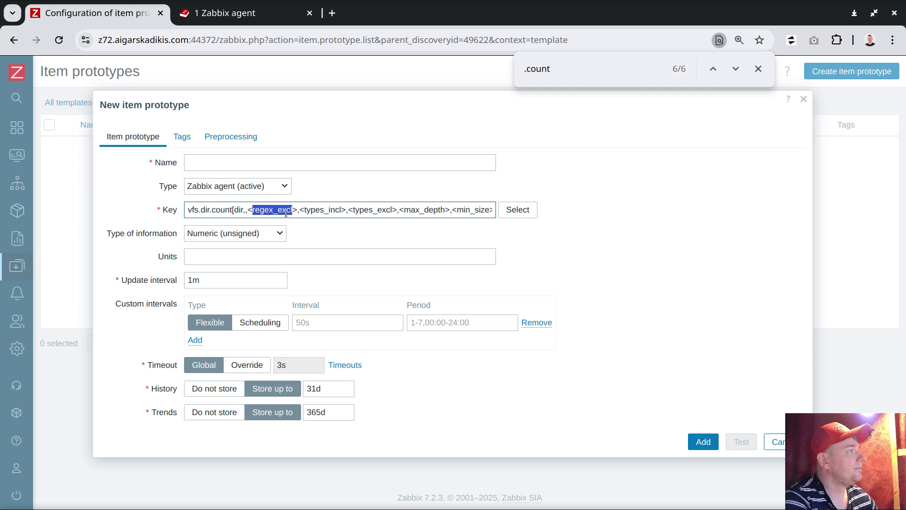
key(BackSpace)
key(Delete)
key(Delete)
key(BackSpace)
- Clear the <types_incl> and <types_excl> placeholders from the key, keeping their separating commas
double_click(278, 211)
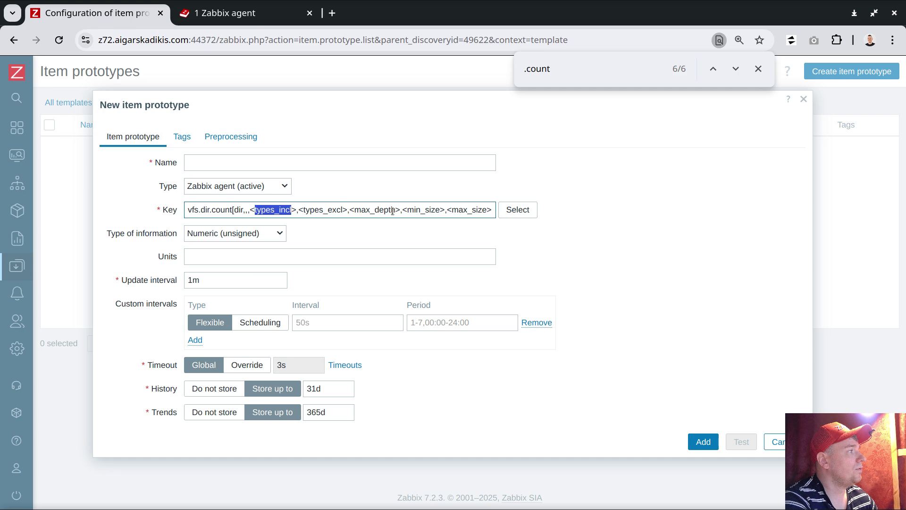
key(BackSpace)
key(Delete)
key(BackSpace)
double_click(277, 211)
key(BackSpace)
key(Delete)
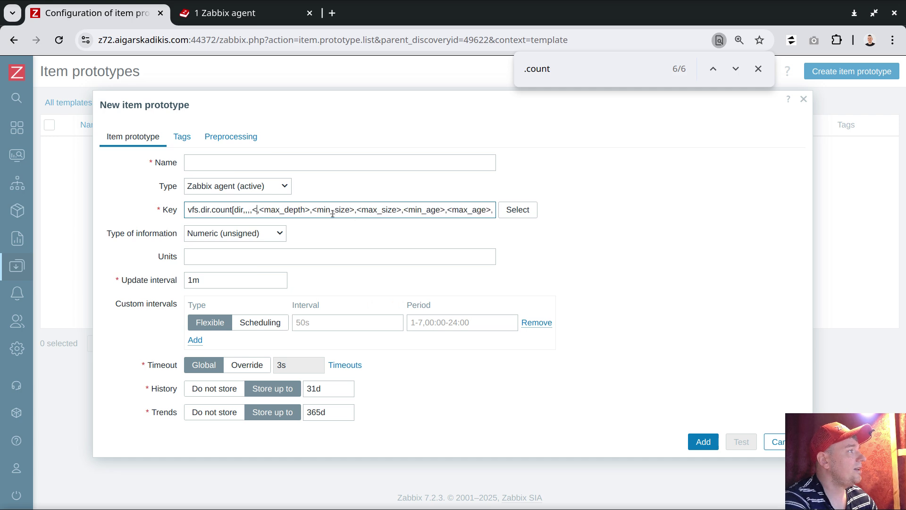
key(Delete)
key(Delete)
- Set the key's max_depth parameter to 0 and remove all parameters following it, keeping the closing bracket
double_click(279, 210)
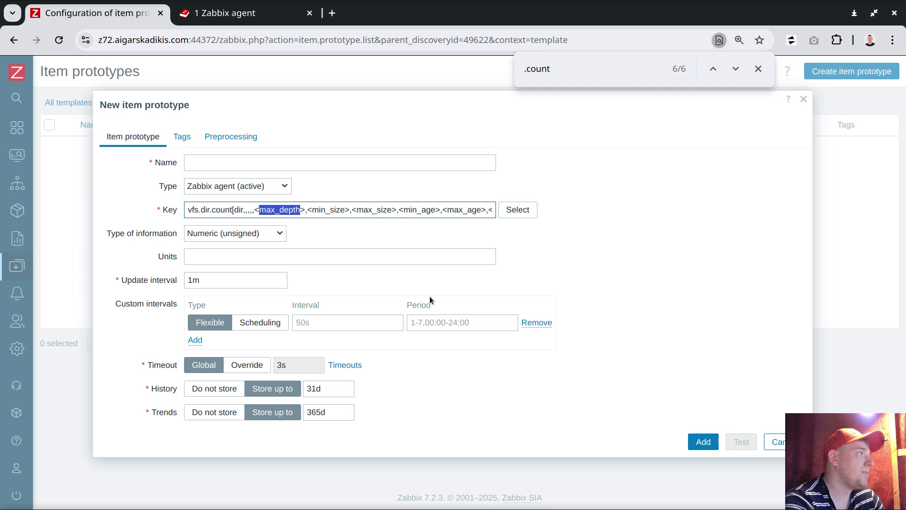
click(288, 213)
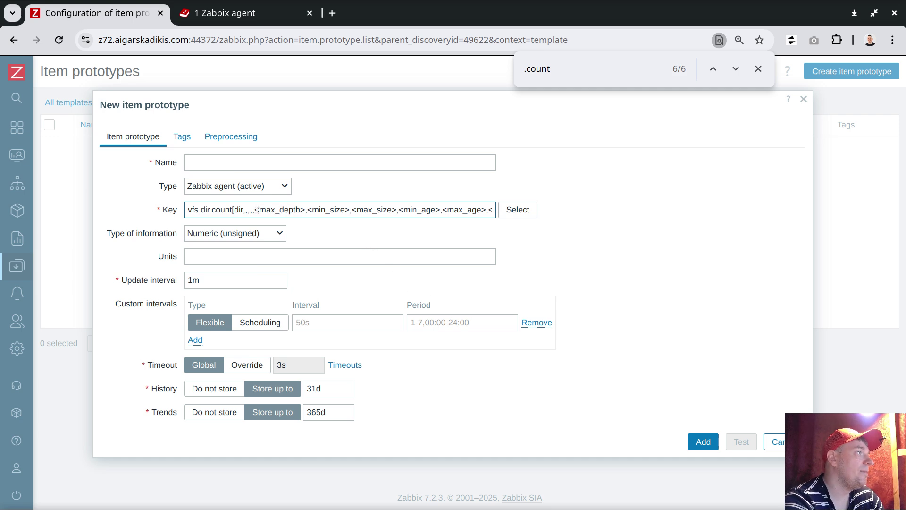
drag(255, 211, 305, 211)
text(0)
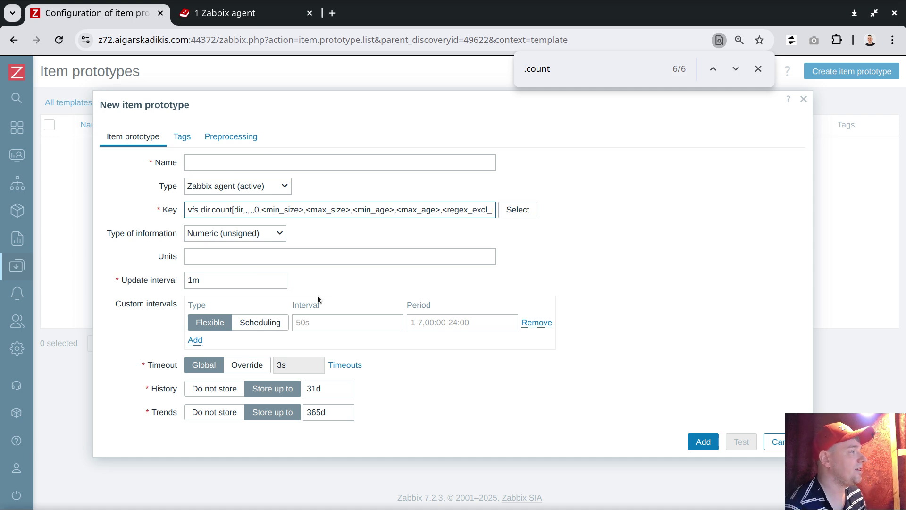
key(shift+End)
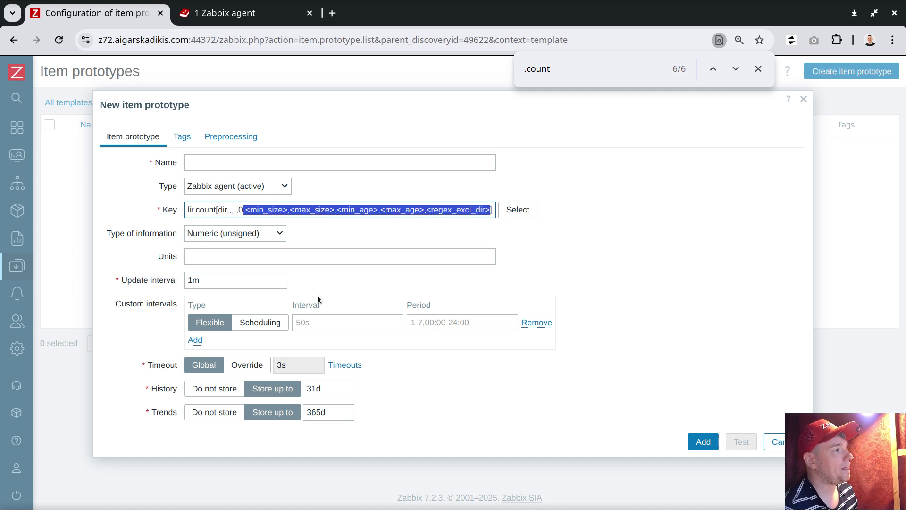
key(Delete)
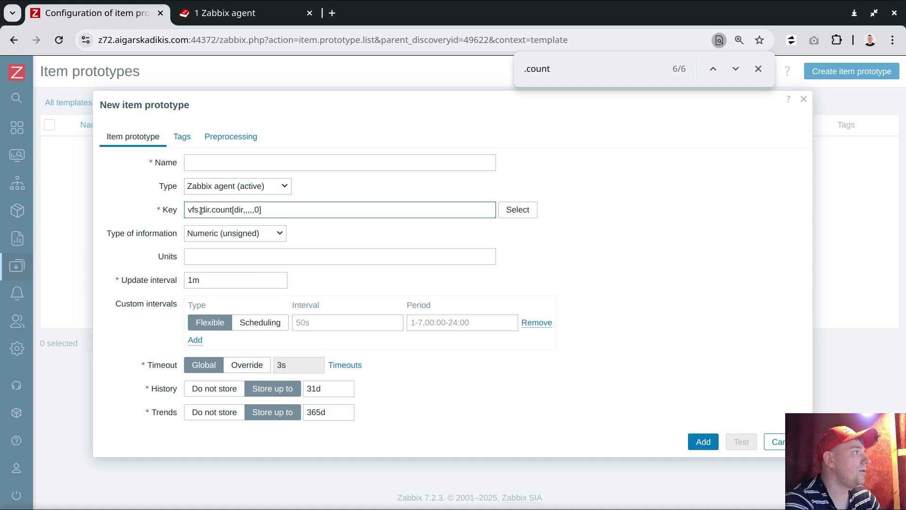
- Replace the dir parameter in the key with the macro {#FSNAME}
double_click(239, 210)
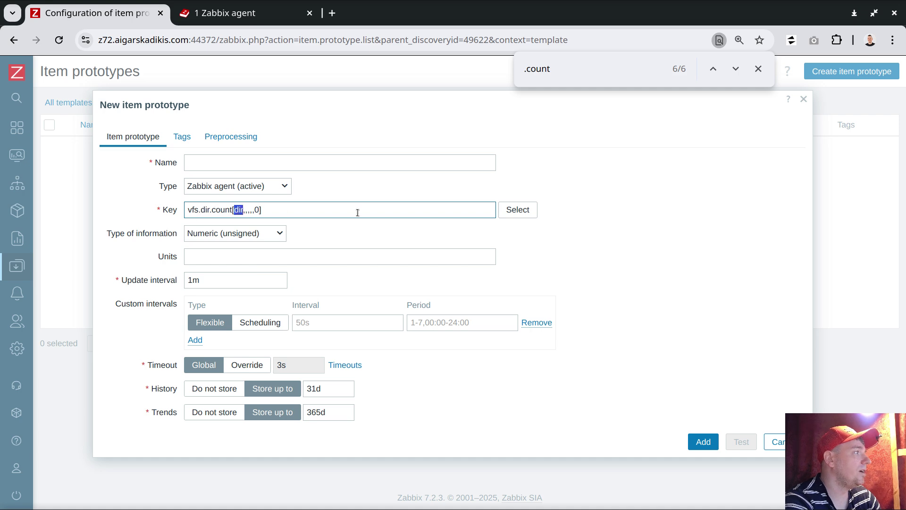
text({#)
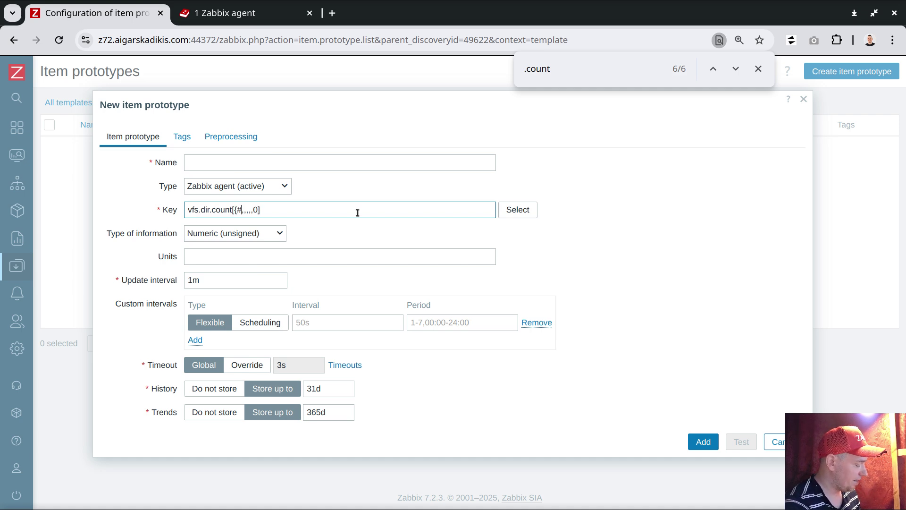
text(FS)
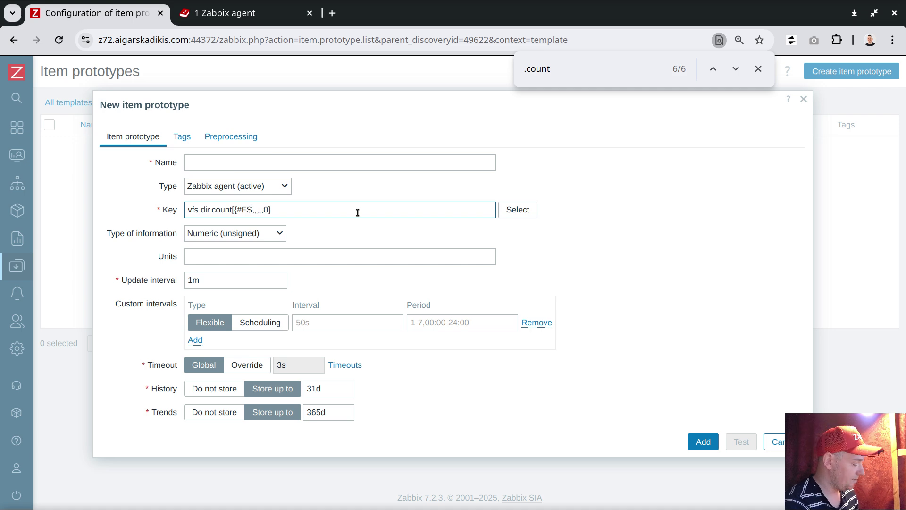
text(NAME})
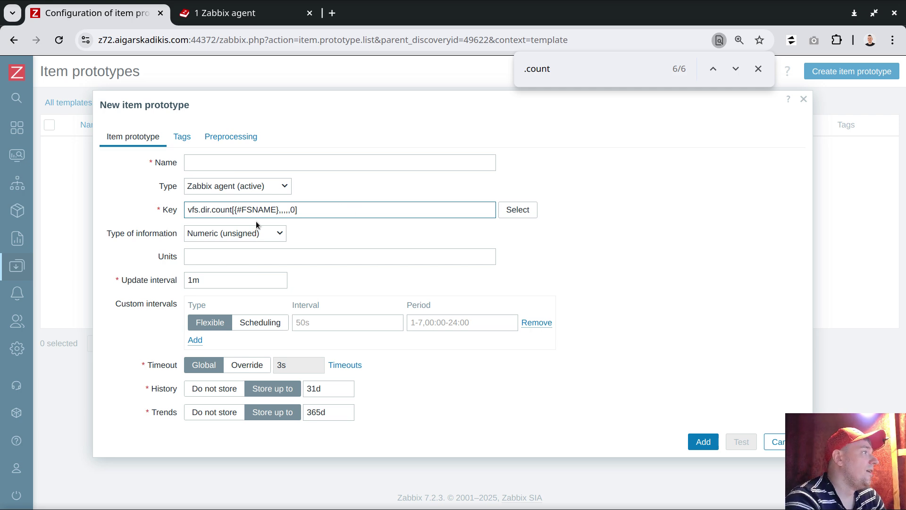
- Set the item prototype's units to !directories
click(214, 265)
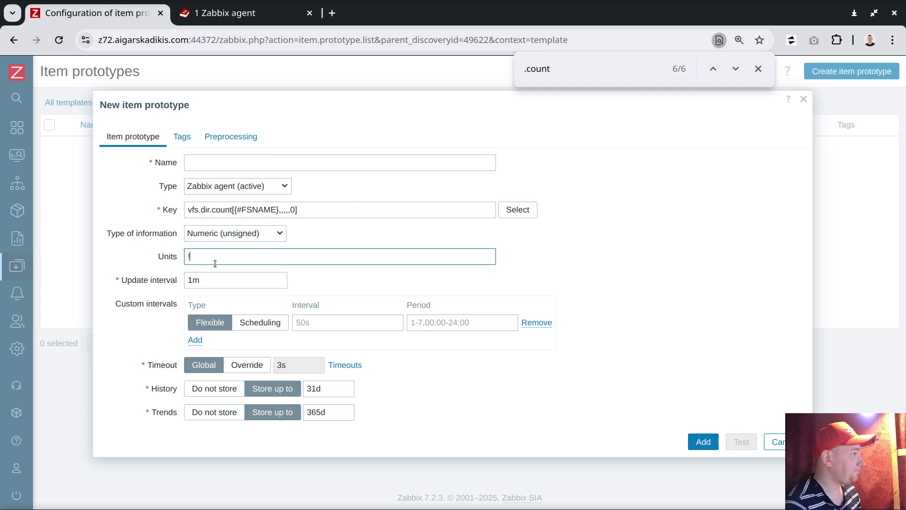
text(!dire)
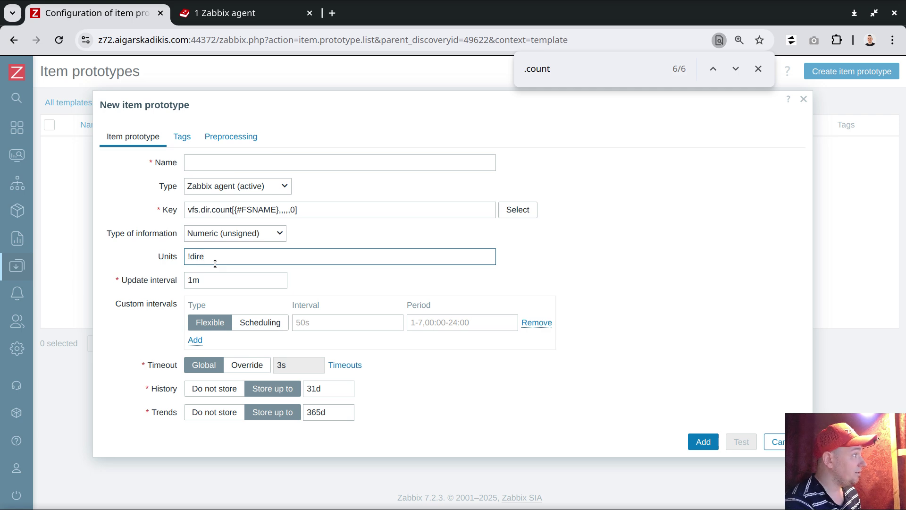
text(ctories)
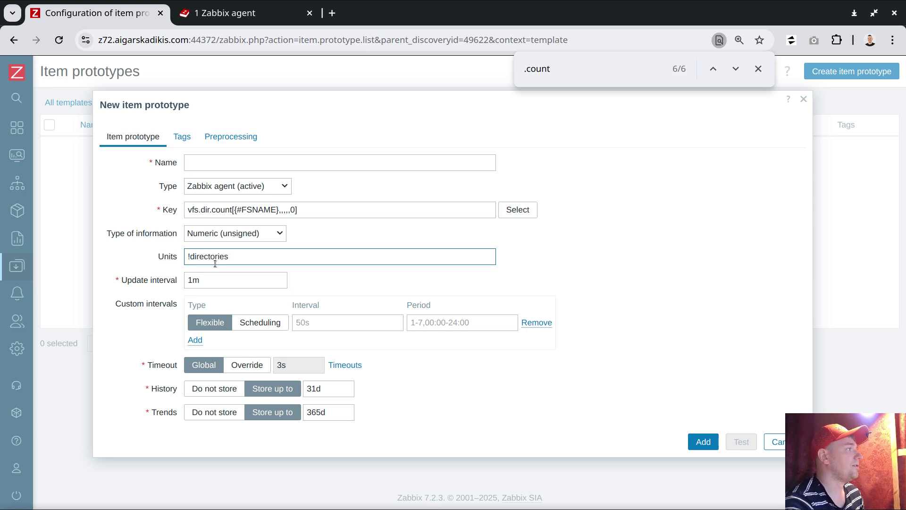
- Name the item prototype "amount of directories on {#FSNAME}", copying the macro from the key
click(222, 161)
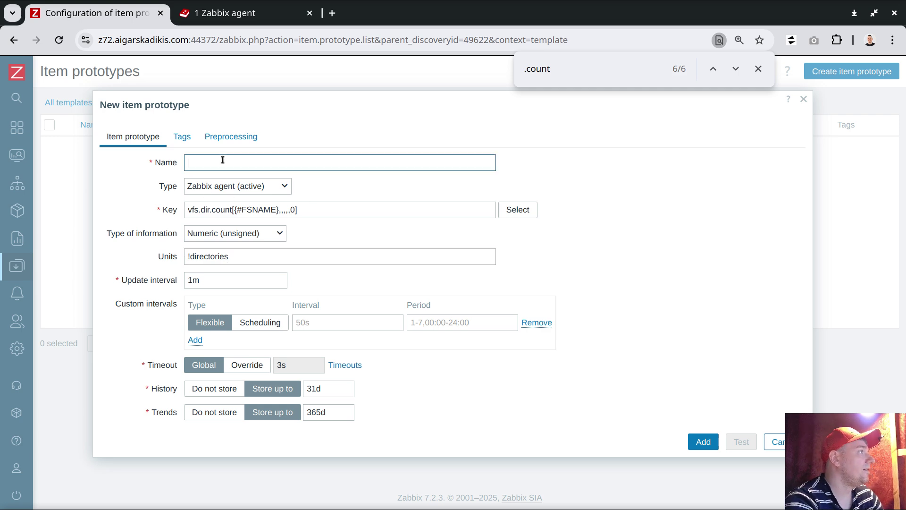
text(amount )
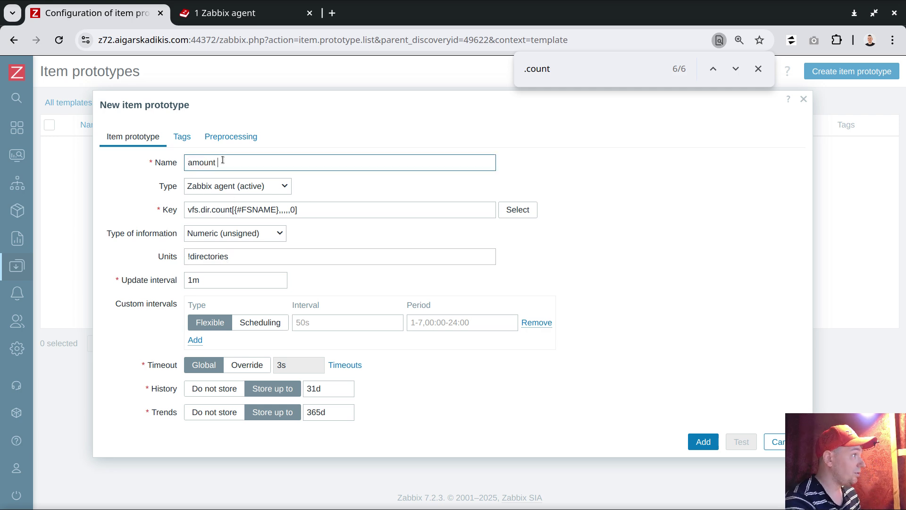
text(of direct)
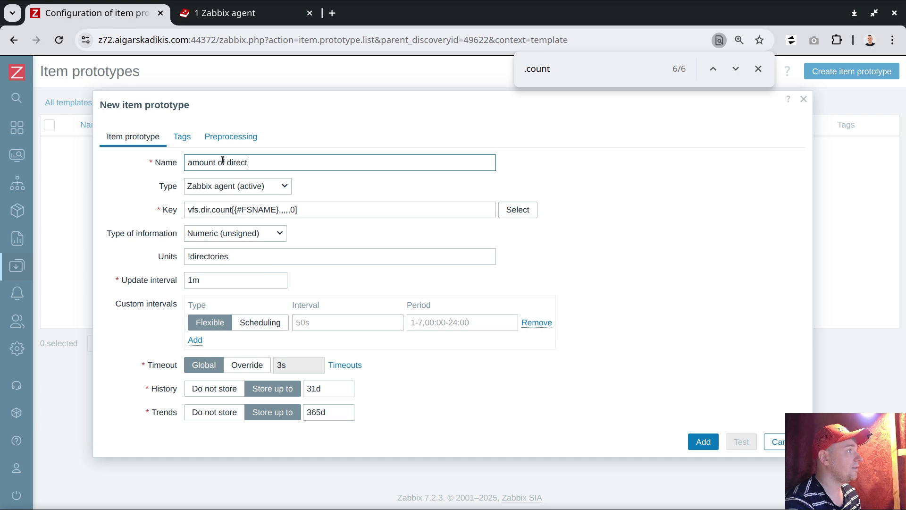
text(ories on)
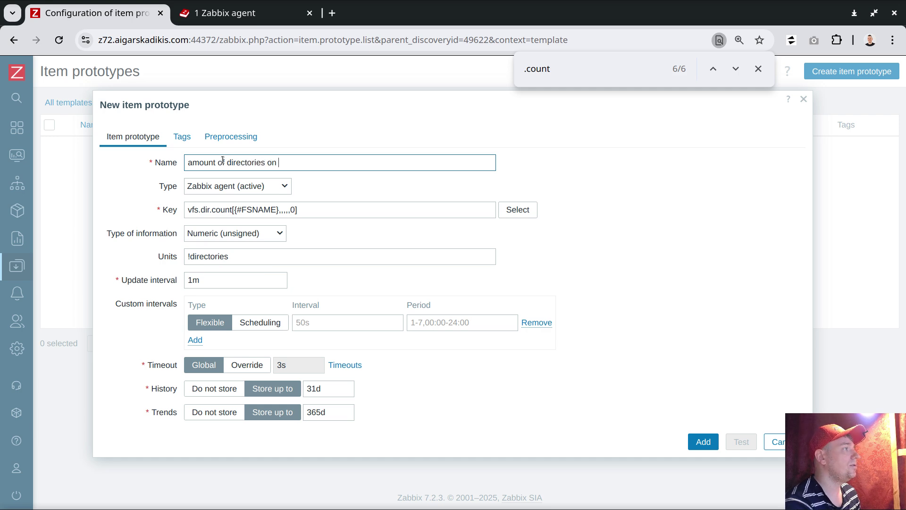
click(235, 210)
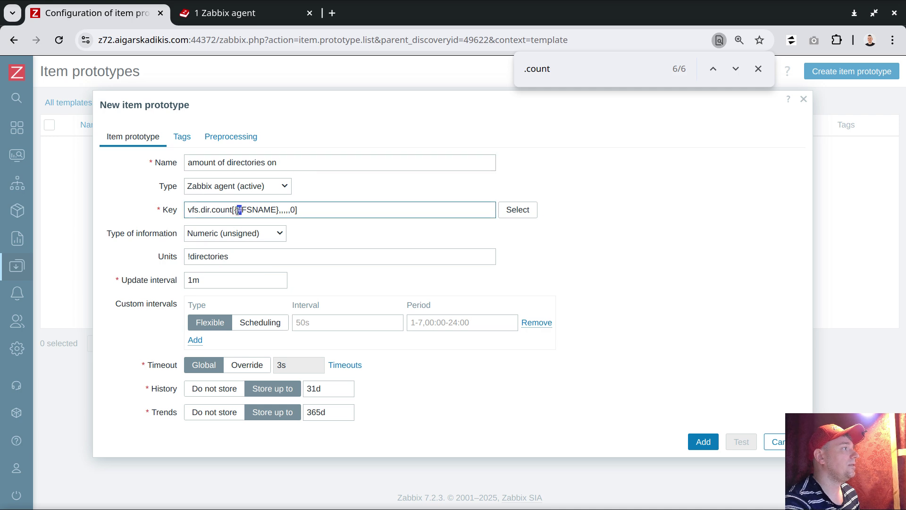
drag(234, 209, 279, 210)
key(ctrl+c)
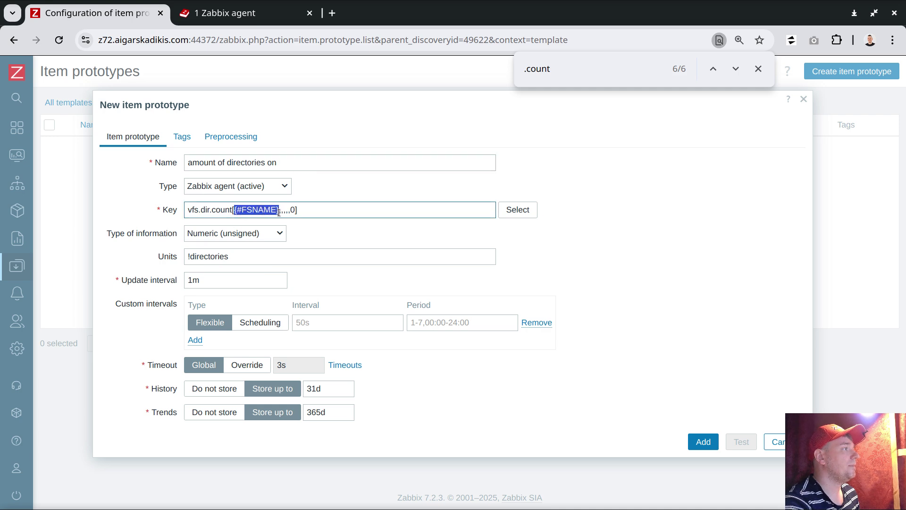
click(326, 169)
key(ctrl+v)
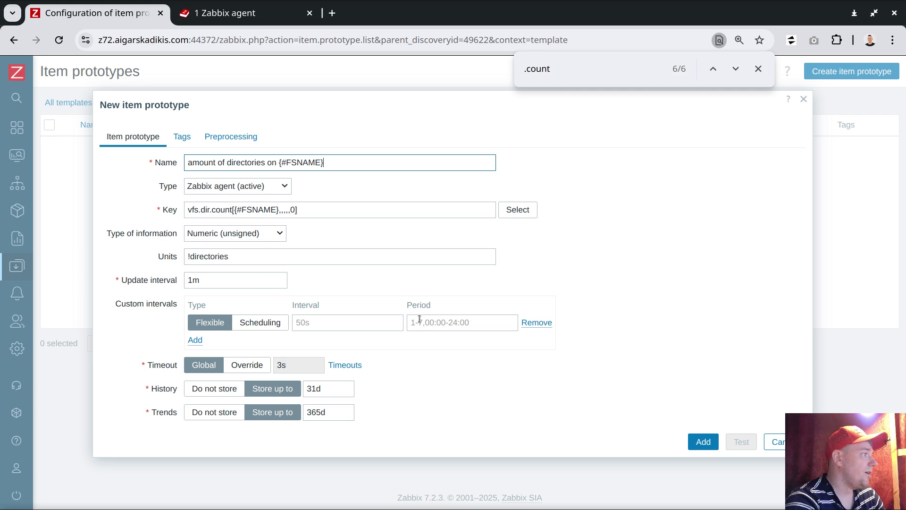
- Set the item prototype's update interval to 5s and enter a tag named debug
double_click(221, 279)
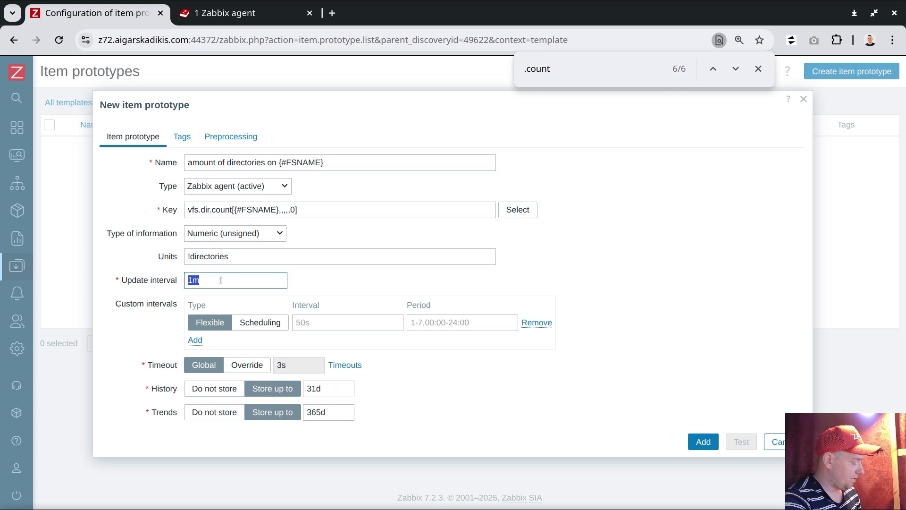
text(5s)
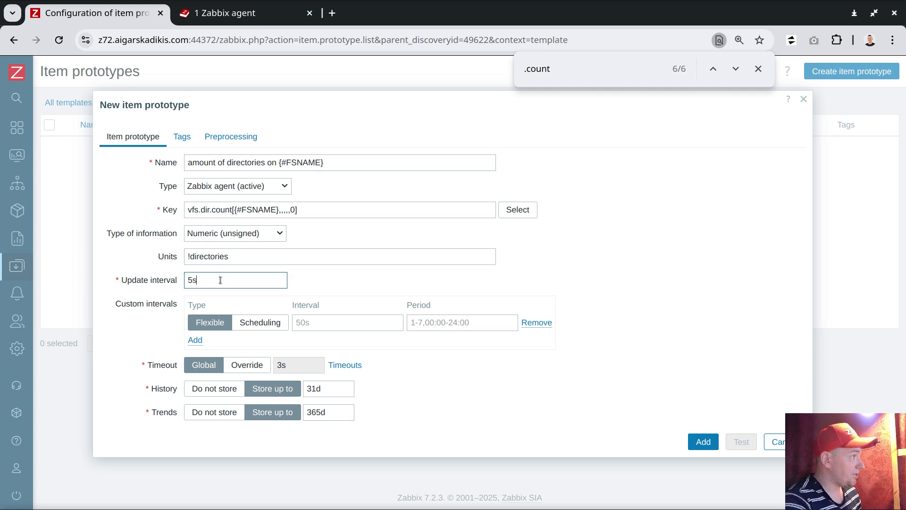
click(174, 138)
click(232, 201)
text(deb)
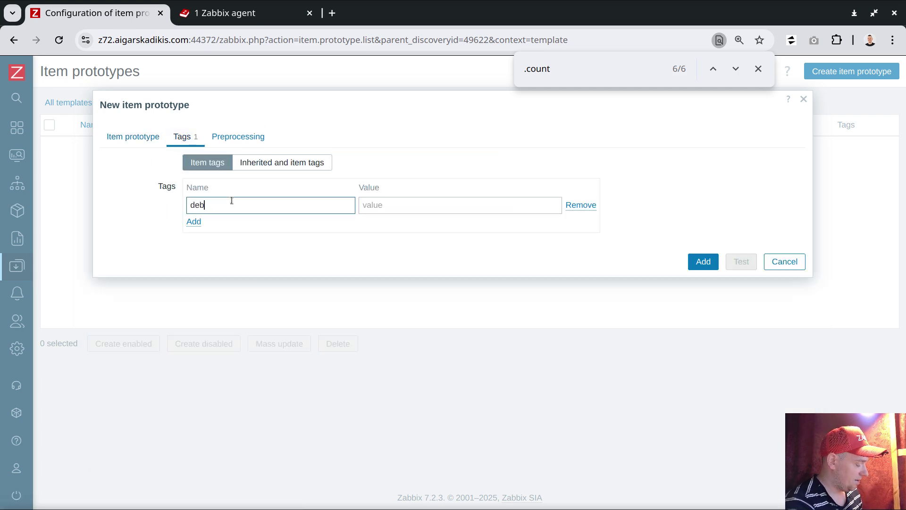
text(ug)
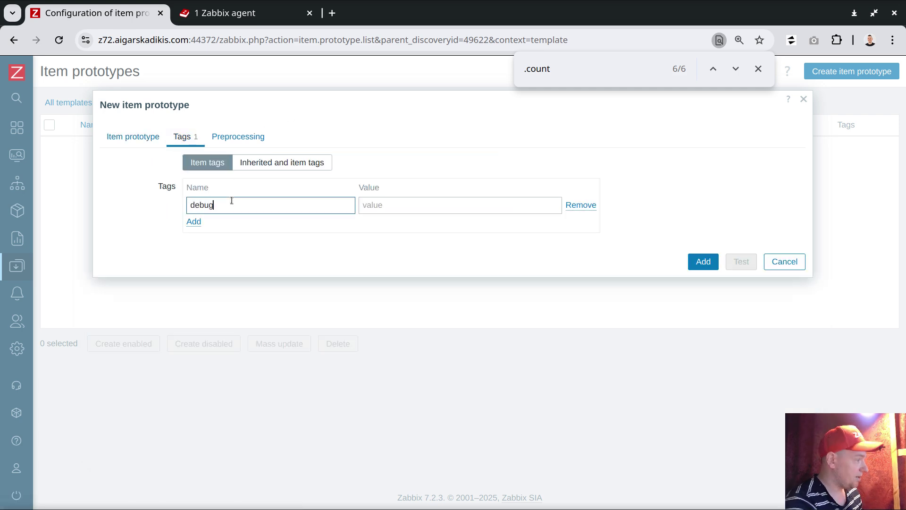
- Save the new item prototype and look up its {#FSNAME} macro among the LLD macros of the vfs.fs.cifs rule
click(708, 262)
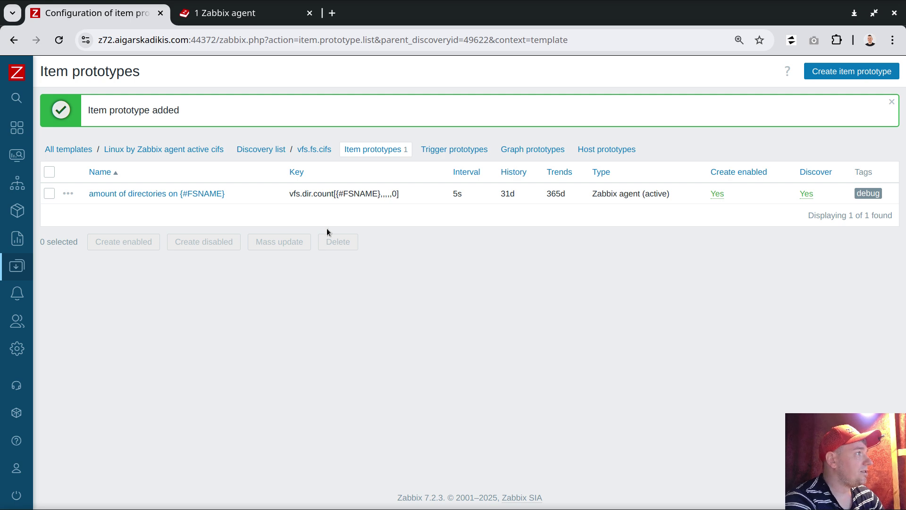
drag(336, 194, 381, 197)
click(316, 150)
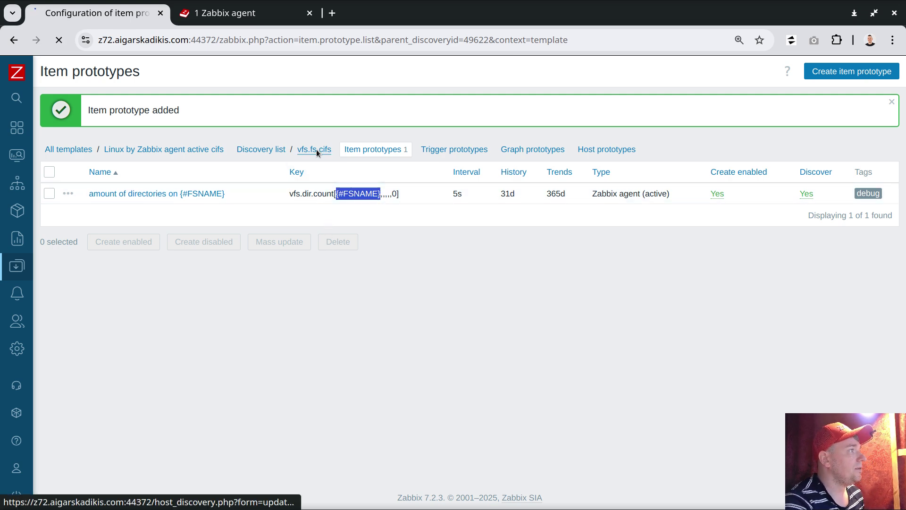
click(222, 125)
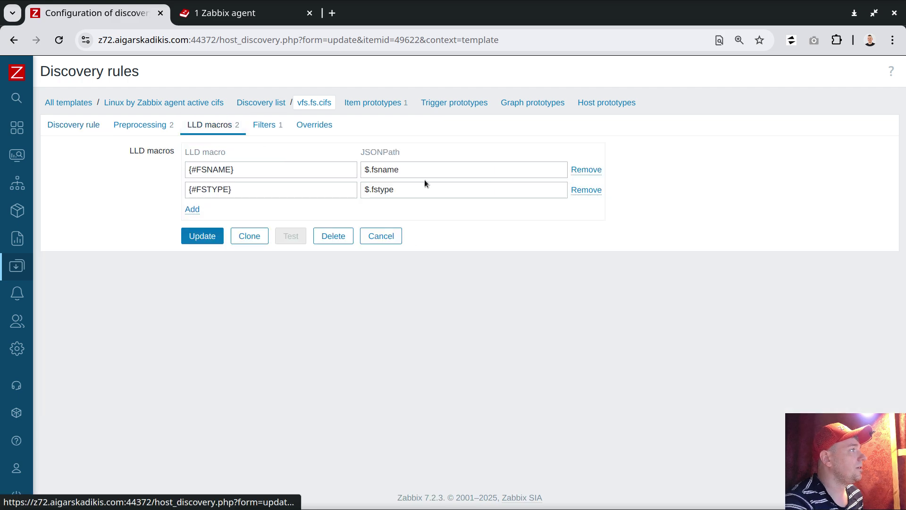
key(ctrl+f)
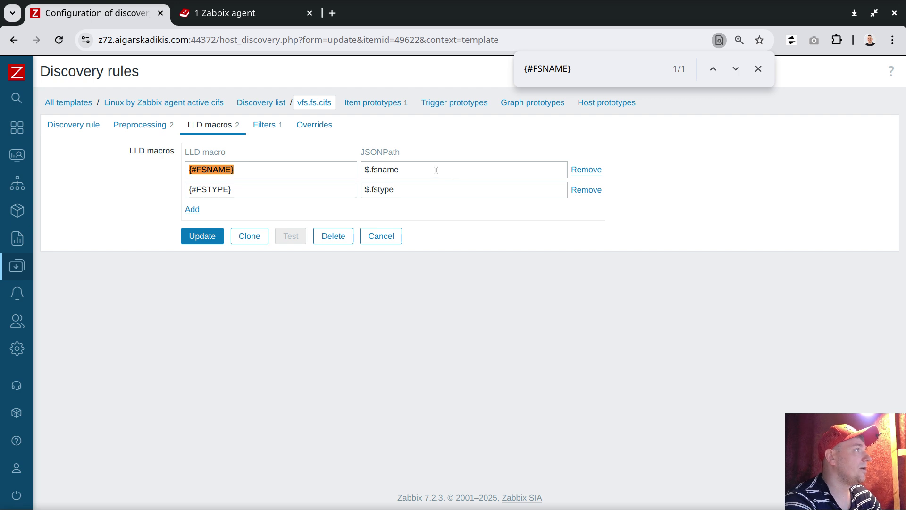
- Link the template "Linux by Zabbix agent active cifs" to the host zbox.gnt1.d12.x86_64.riga and save the host
mouse_move(28, 208)
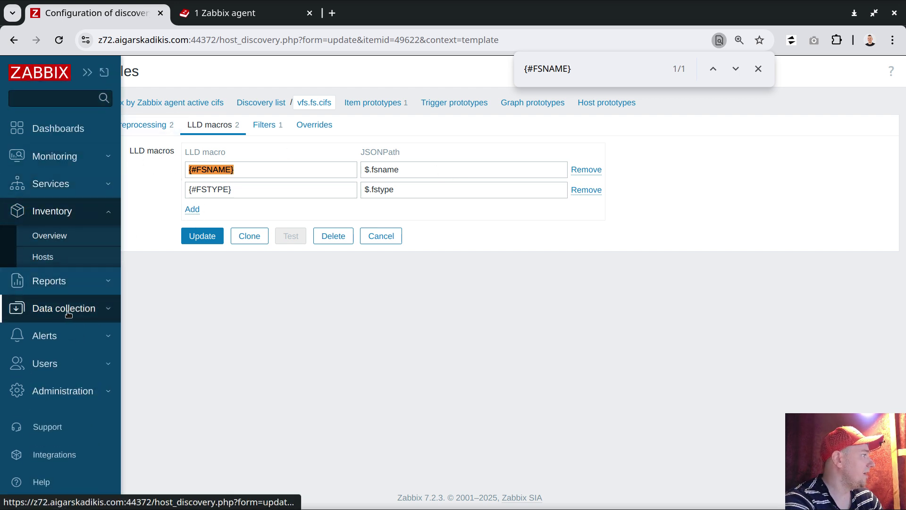
click(68, 314)
click(43, 351)
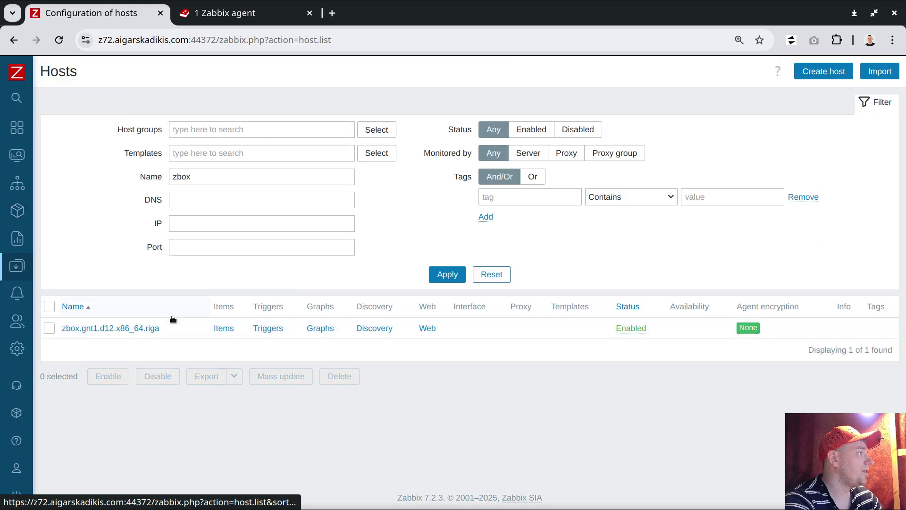
click(133, 329)
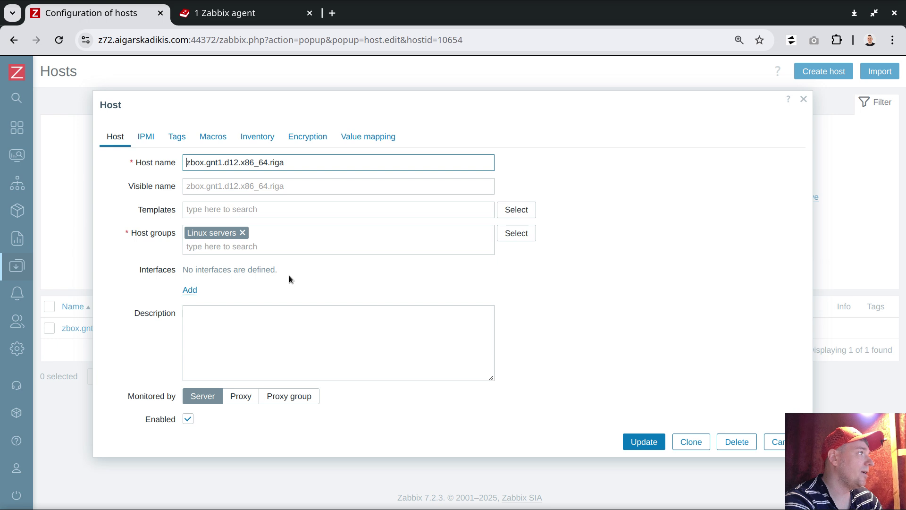
drag(178, 268, 276, 277)
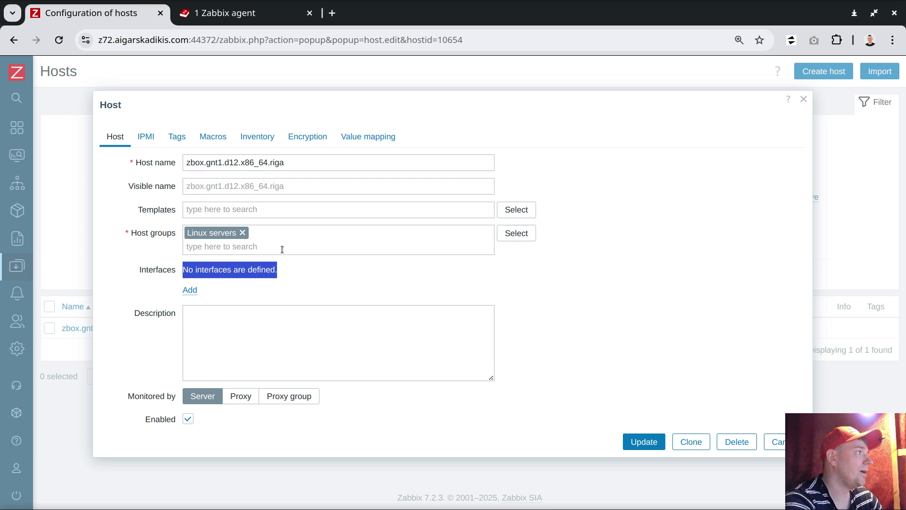
click(217, 211)
text(cifs)
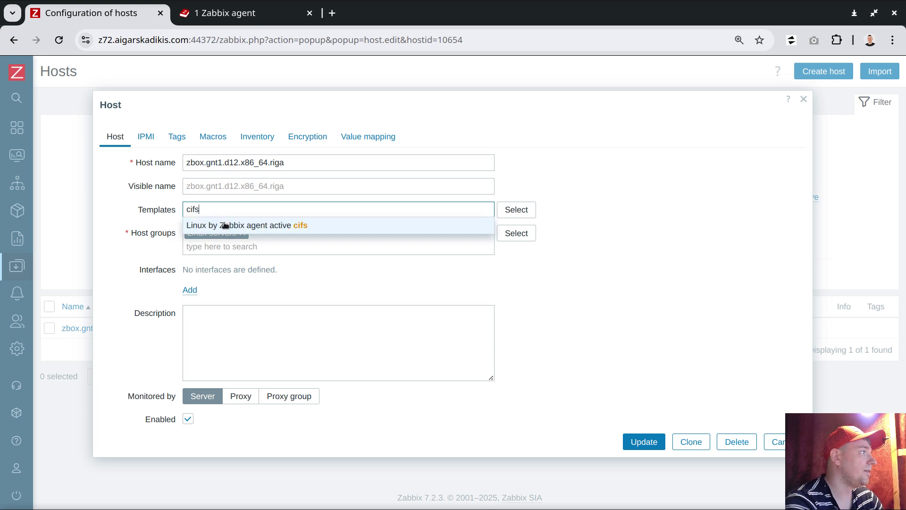
click(227, 225)
click(636, 443)
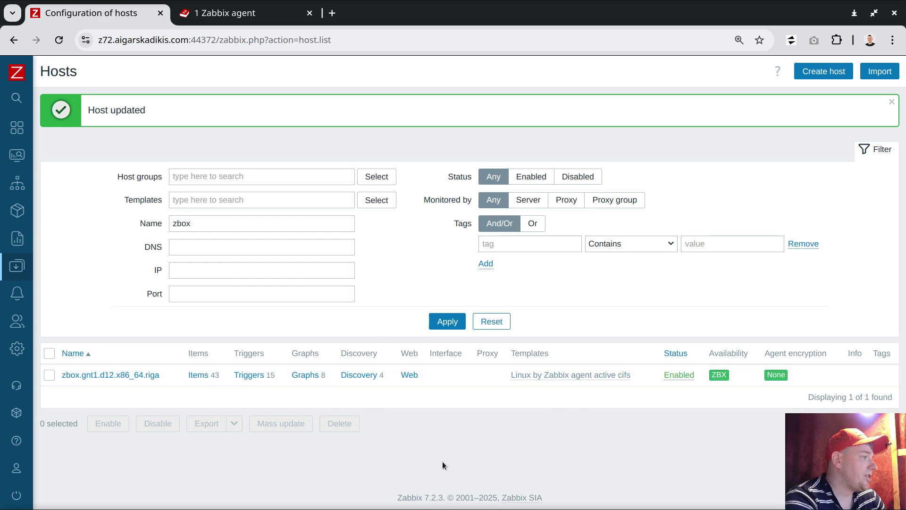
- Check the Zabbix version and the host's discovery and item counts, refreshing the host list
drag(422, 498, 436, 497)
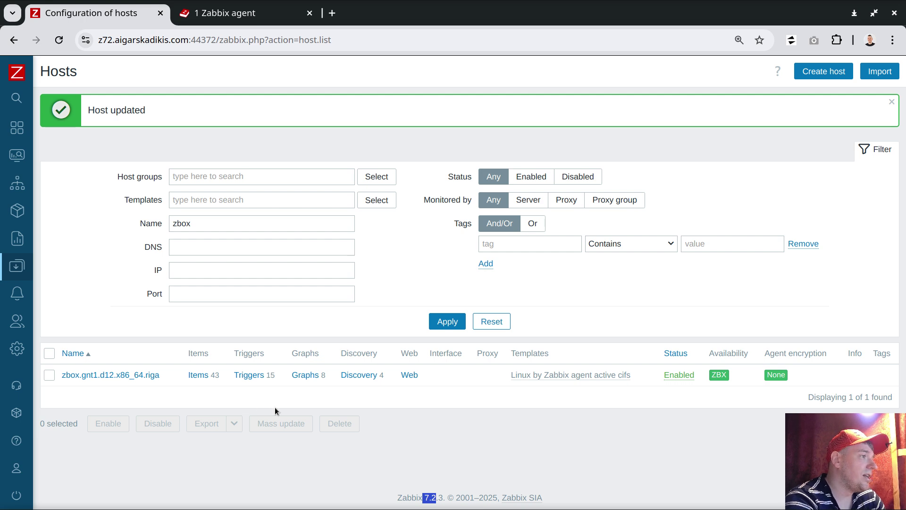
drag(385, 374, 349, 378)
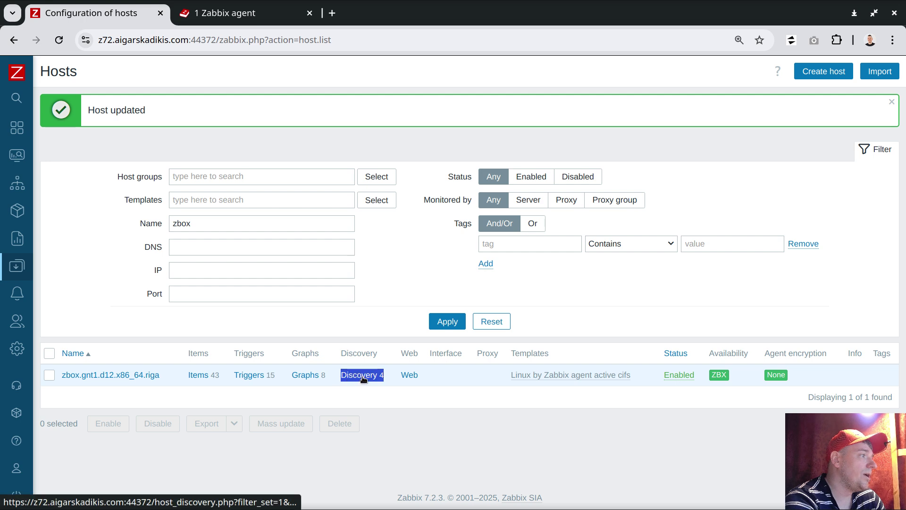
click(197, 391)
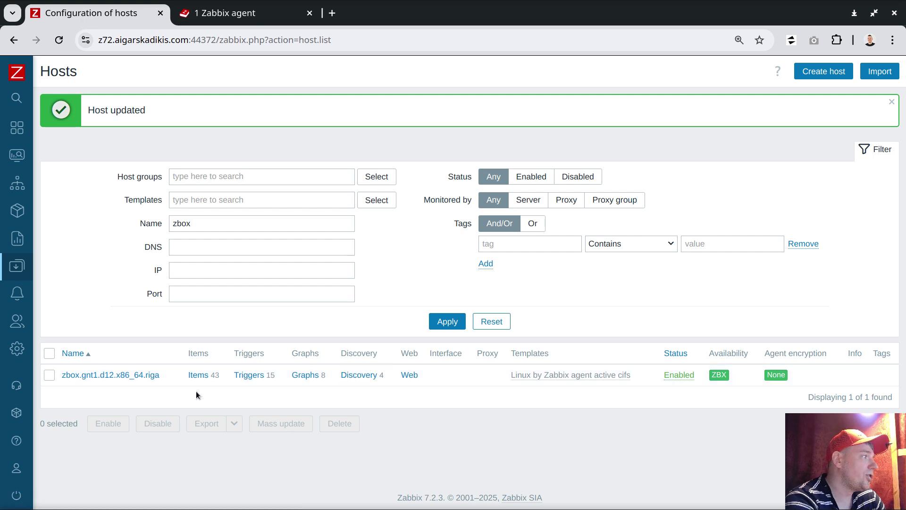
double_click(217, 376)
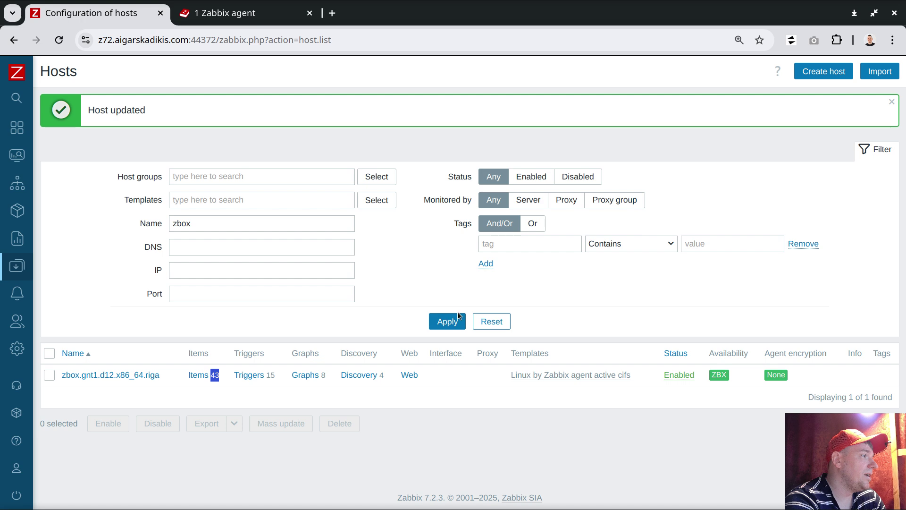
click(444, 323)
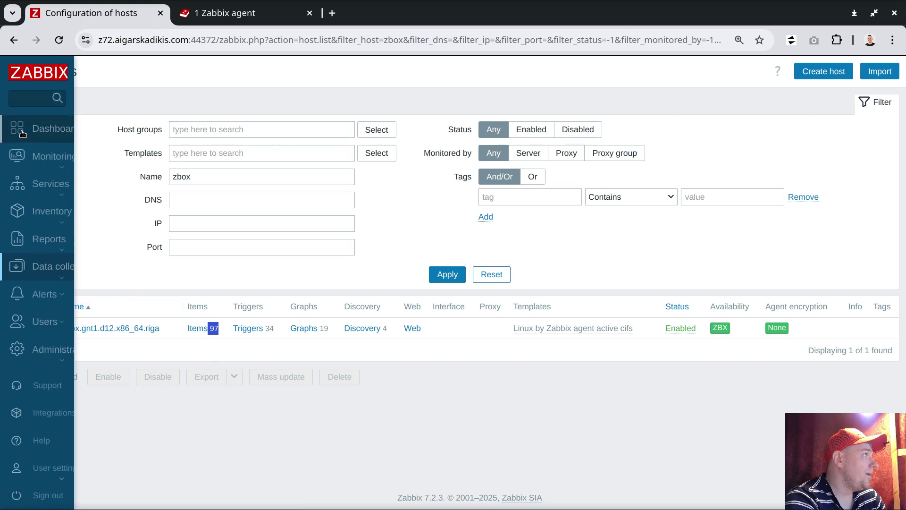
- Search for the zbox host and show its latest data filtered by the tag debug
click(43, 98)
text(zbox)
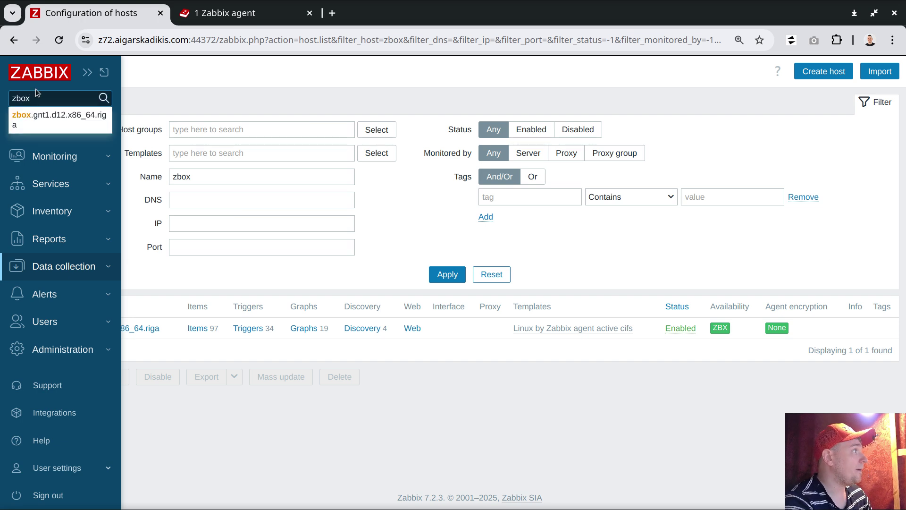
click(57, 118)
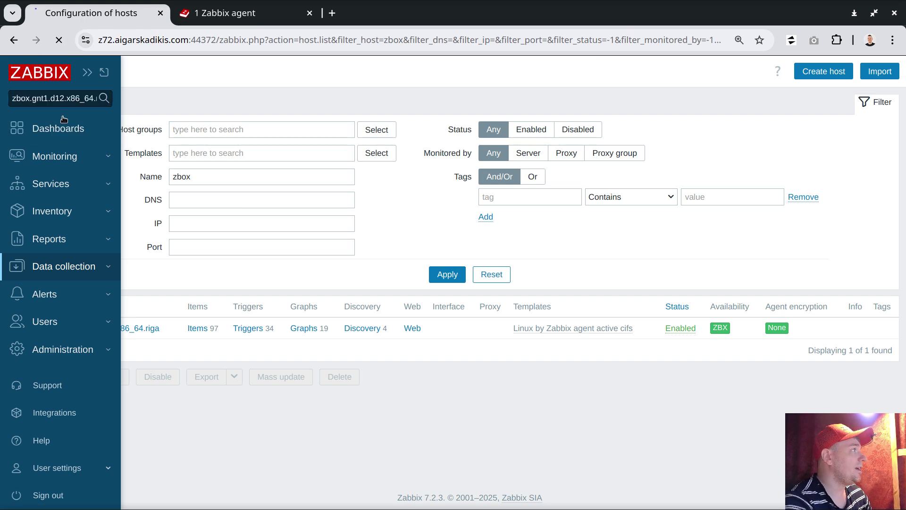
click(294, 148)
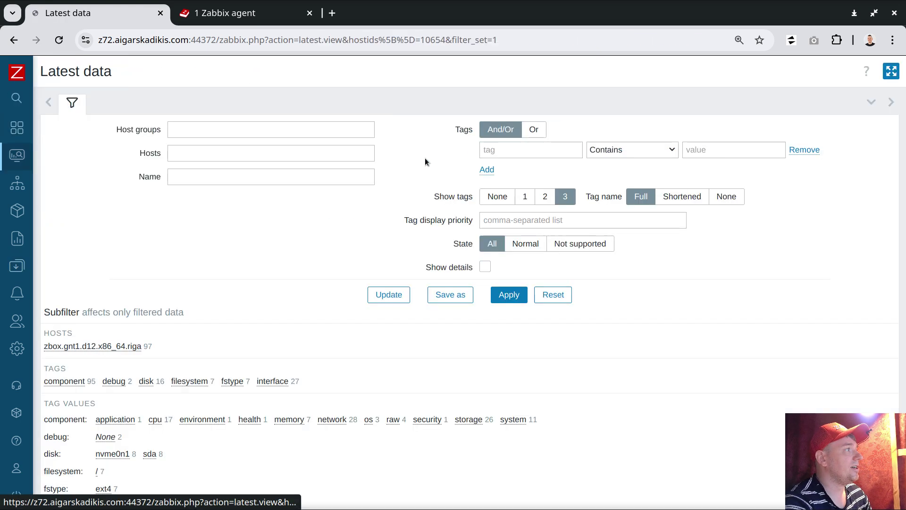
click(511, 150)
text(debug)
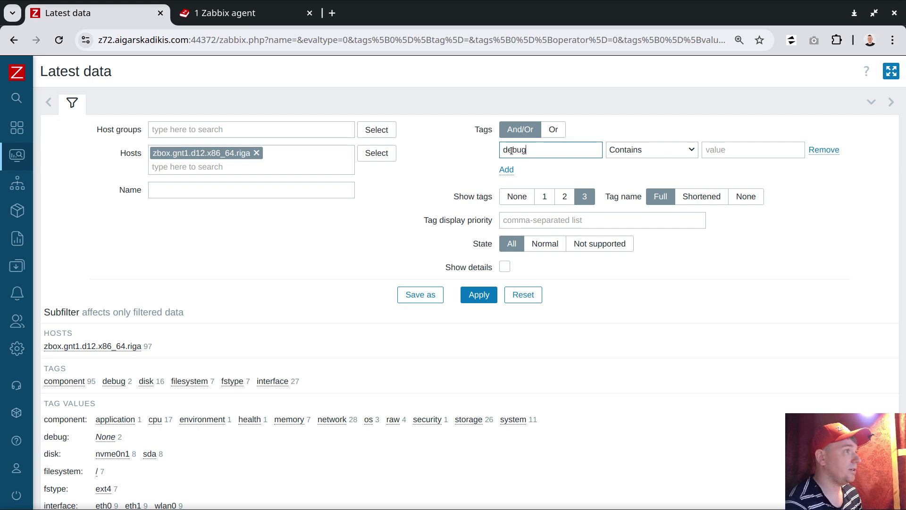
key(Return)
scroll(517, 251, down, 3)
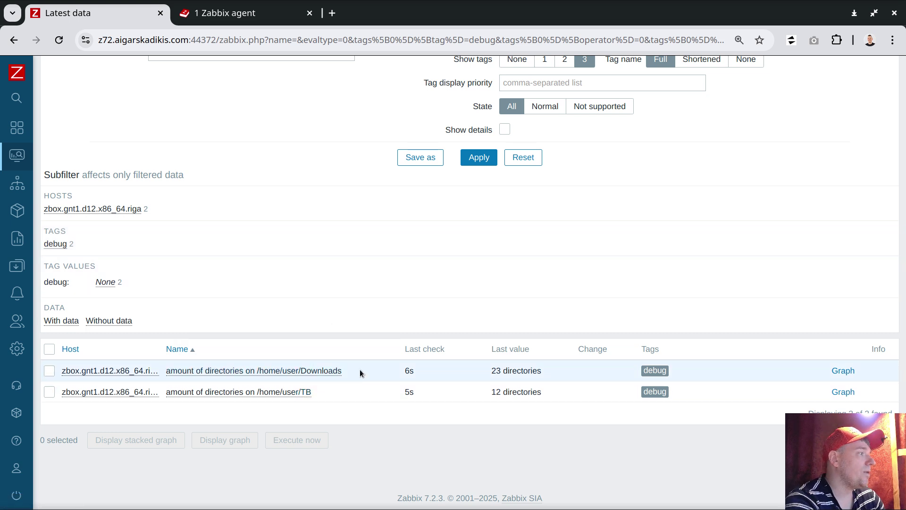
- Examine the mount paths and last values of the discovered directory count items
drag(360, 373, 257, 371)
drag(313, 391, 257, 394)
click(363, 404)
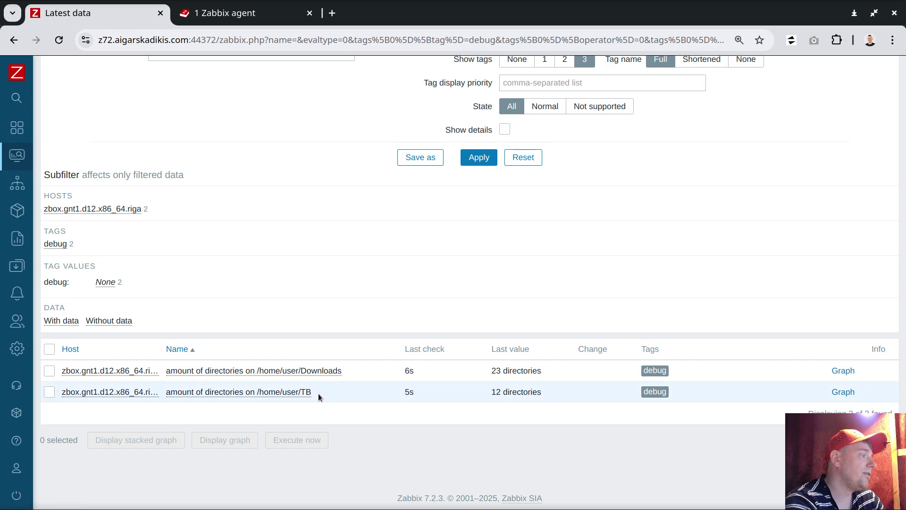
mouse_move(507, 396)
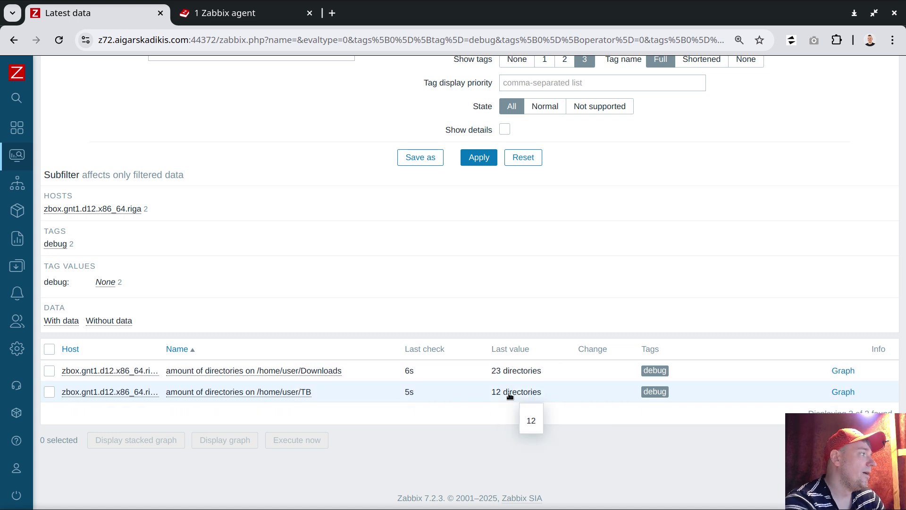
- Start a trigger prototype with severity High for the vfs.fs.cifs rule in the template "Linux by Zabbix agent active cifs"
click(37, 248)
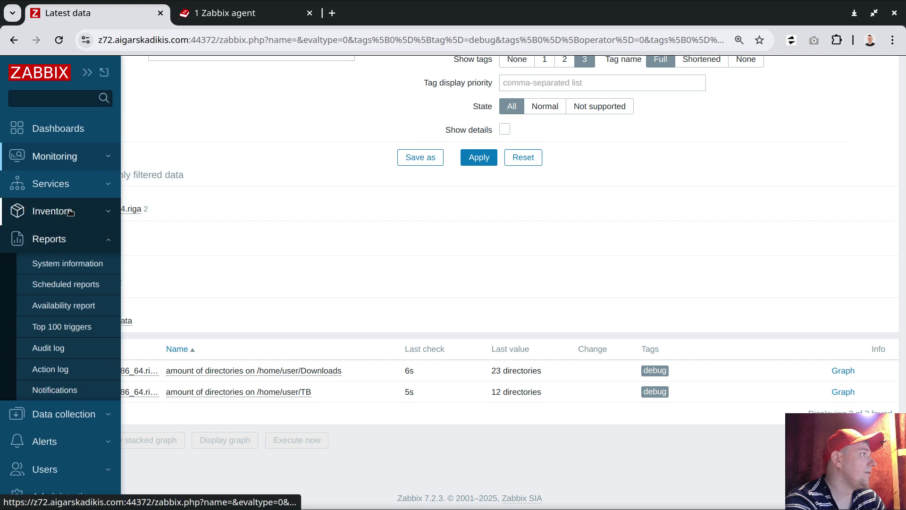
click(56, 414)
click(62, 332)
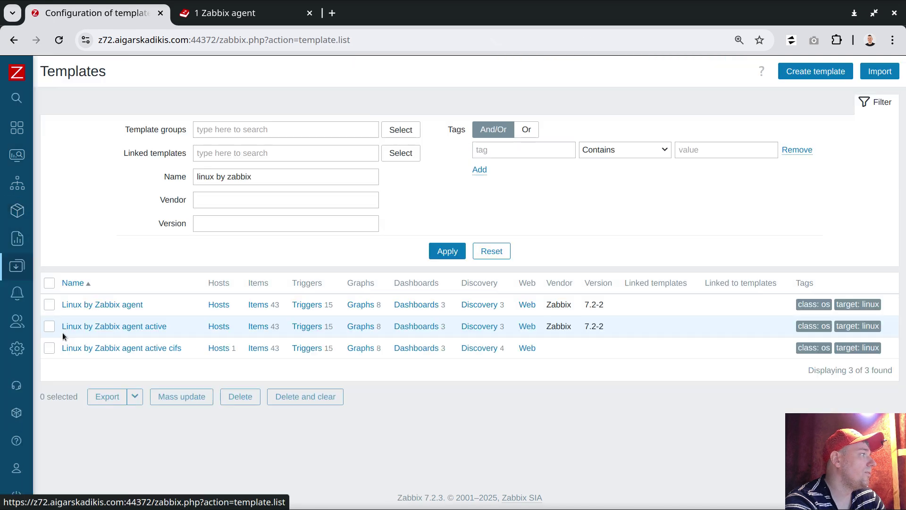
click(480, 348)
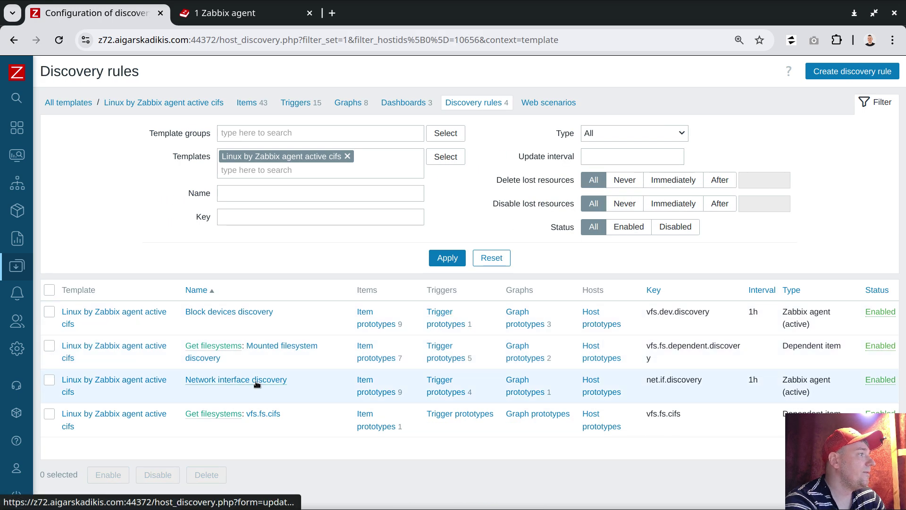
click(457, 417)
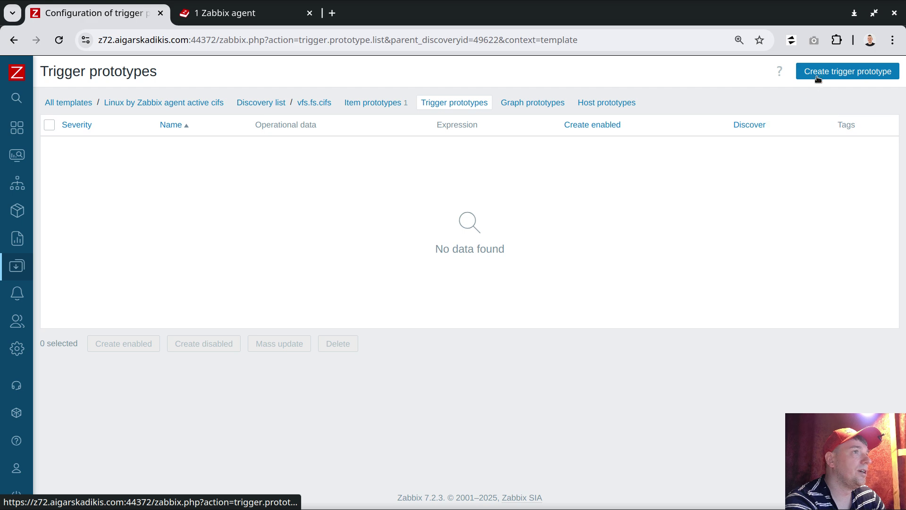
click(817, 74)
click(471, 233)
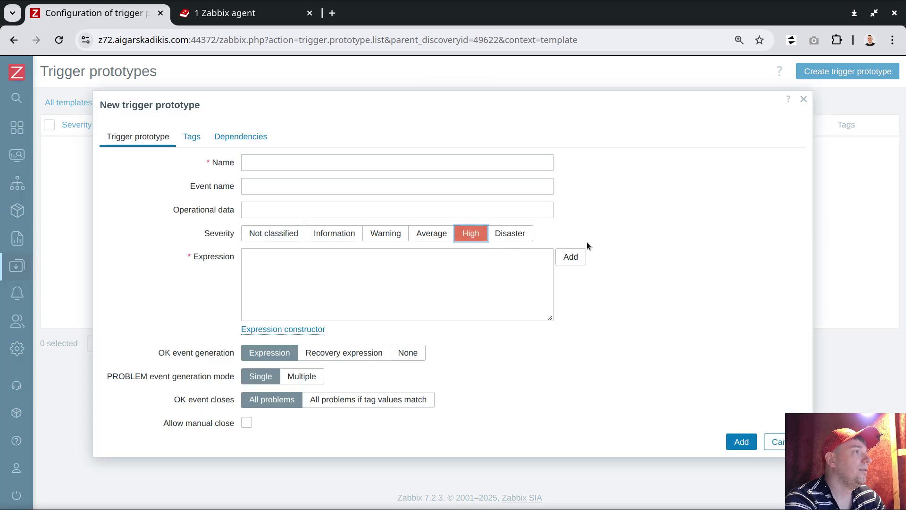
- Insert a trigger expression that checks whether the last value of "amount of directories on {#FSNAME}" equals 0
click(572, 258)
click(667, 137)
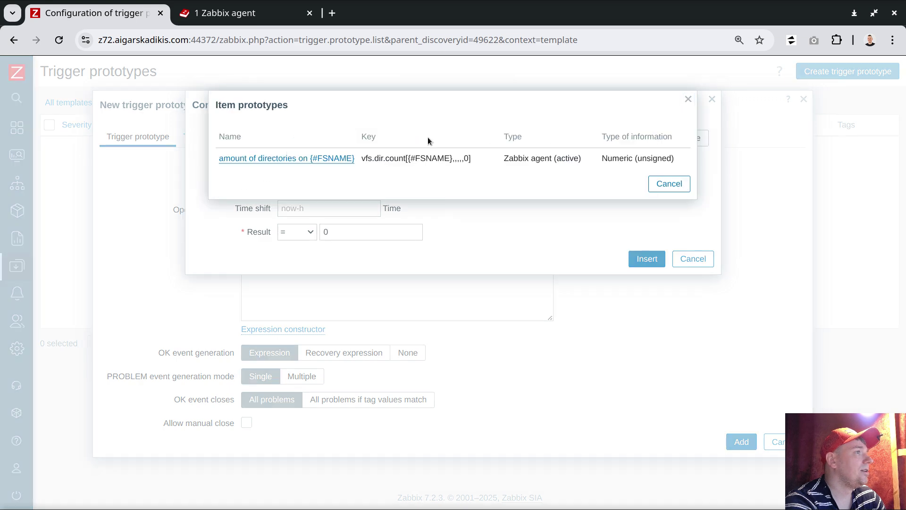
click(327, 156)
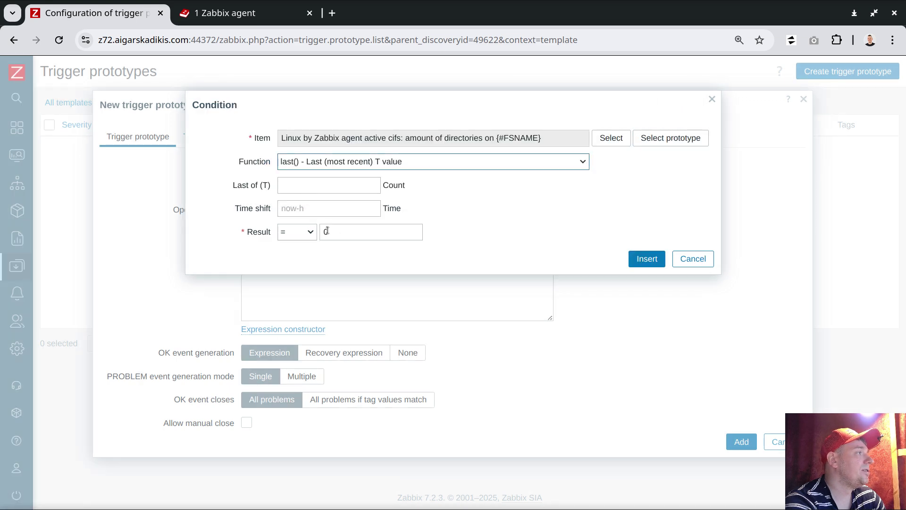
click(647, 259)
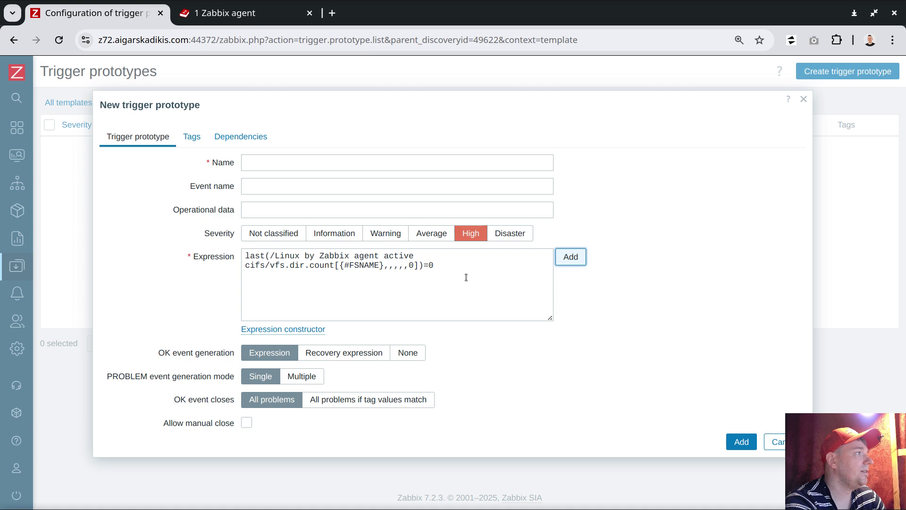
- Name the new trigger prototype "0 directories in {#FSNAME}"
click(280, 160)
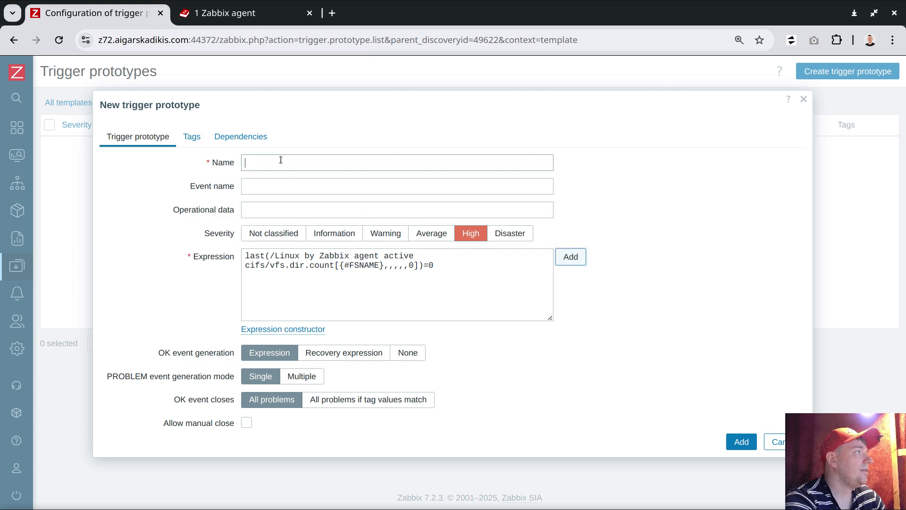
text(amount )
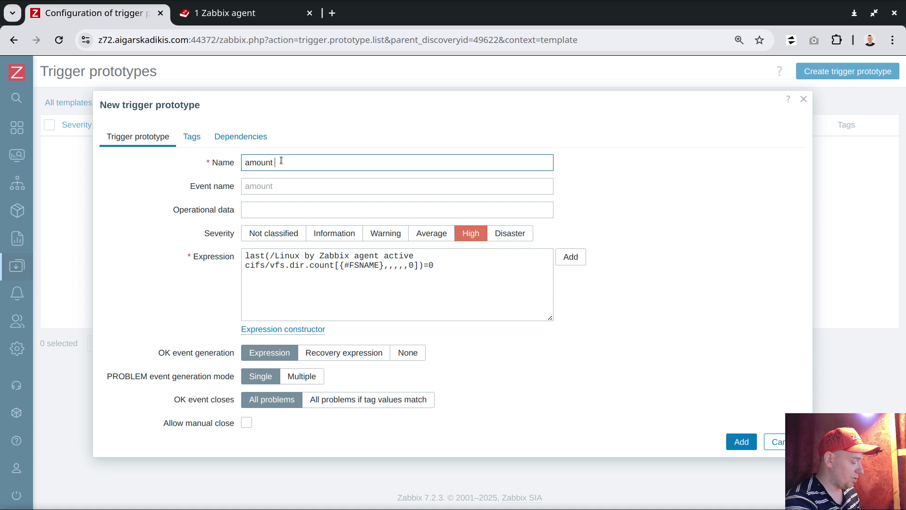
text(of d)
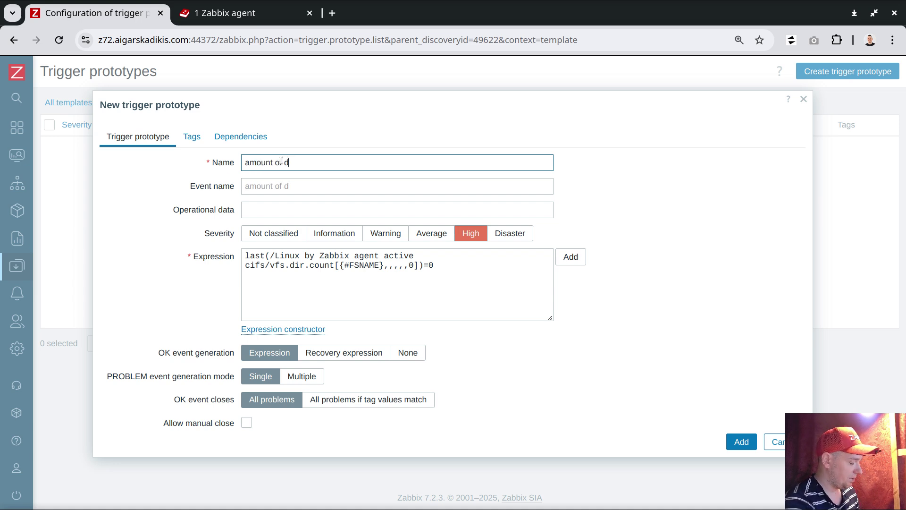
text(irectories in)
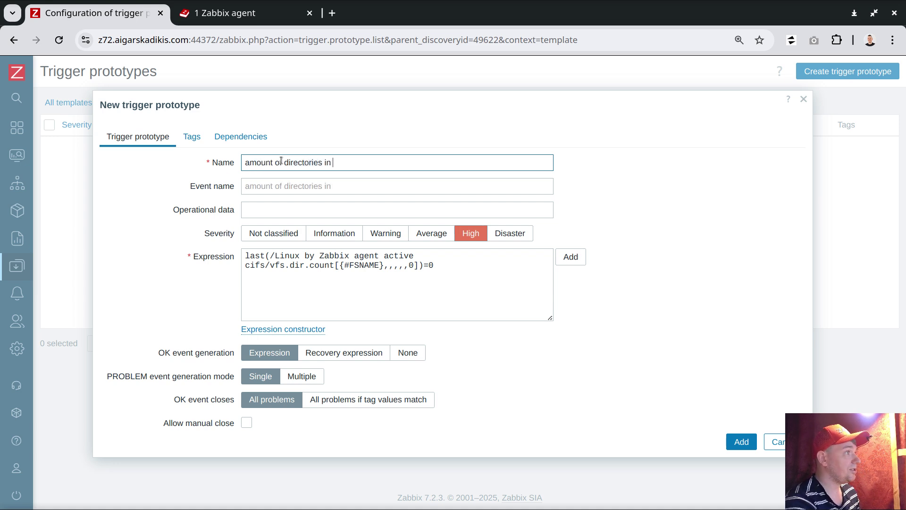
drag(339, 265, 384, 265)
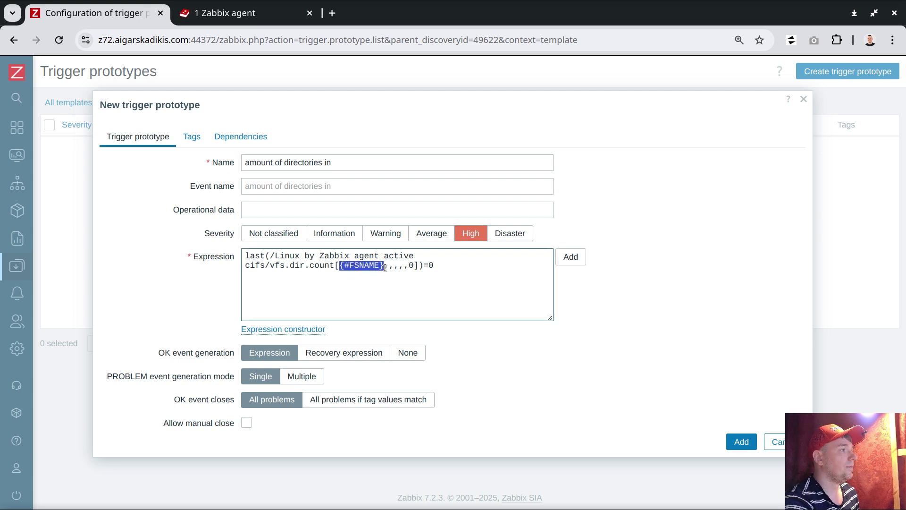
double_click(263, 162)
text(0)
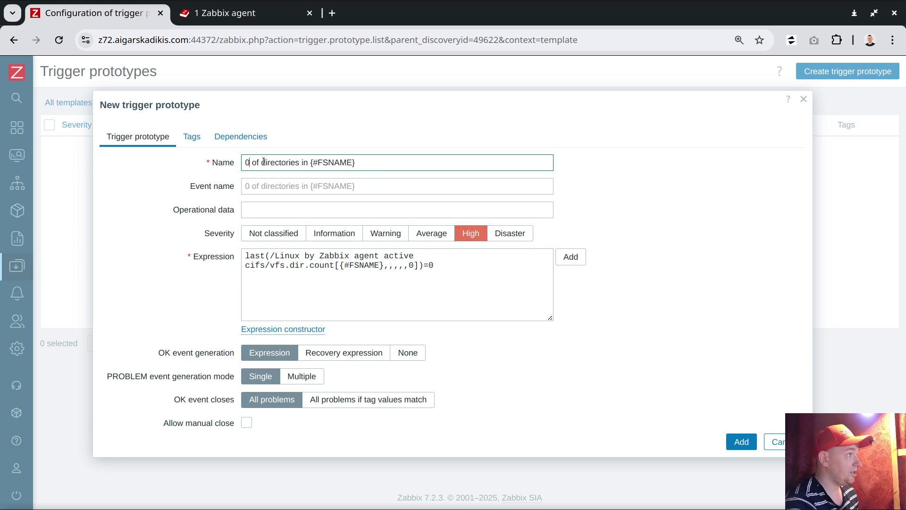
key(Delete)
key(Delete)
key(Delete)
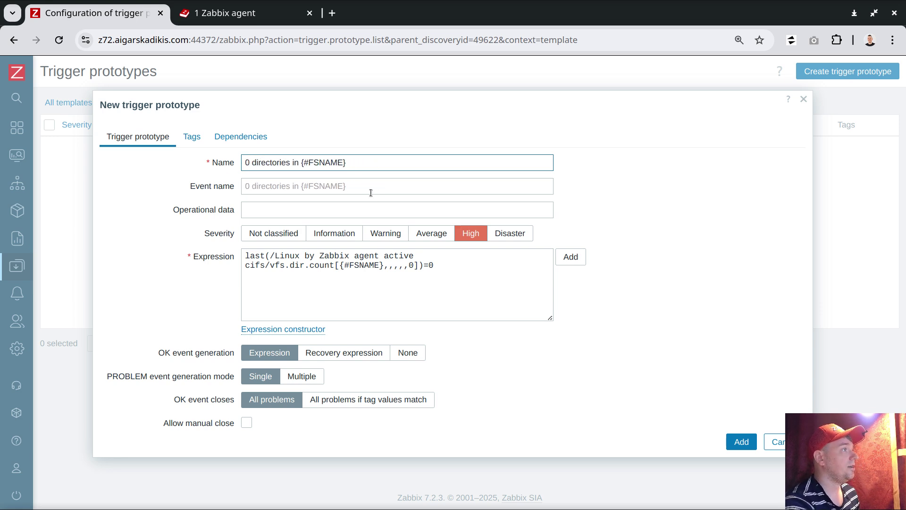
- Allow manual close for the trigger prototype, widen the expression area to show it on one line, and add the prototype
click(371, 193)
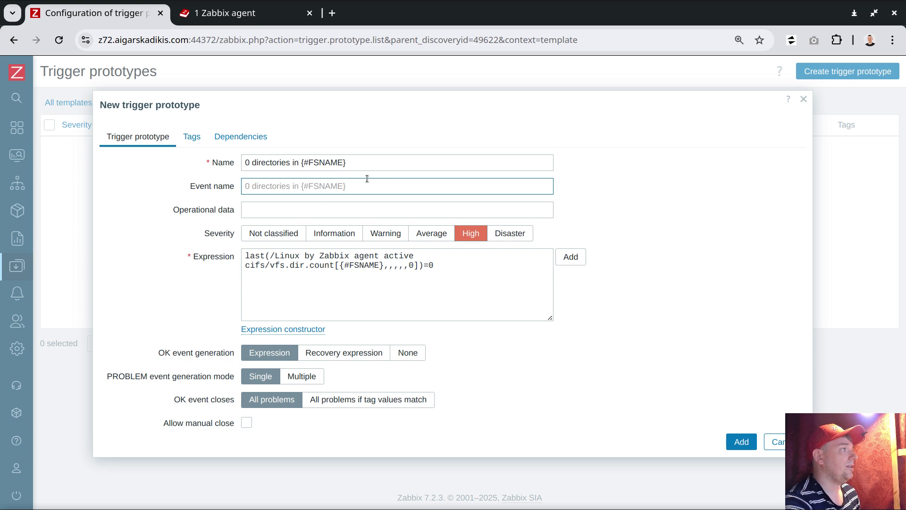
click(372, 165)
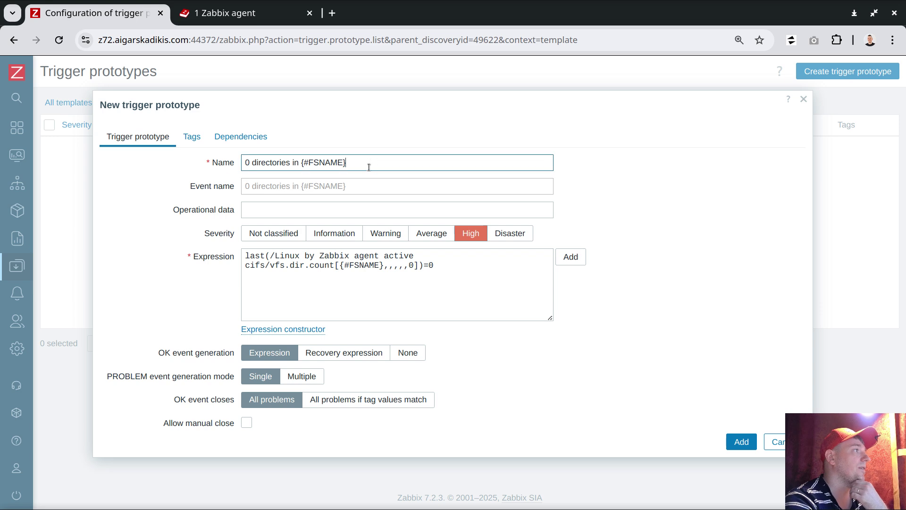
click(247, 423)
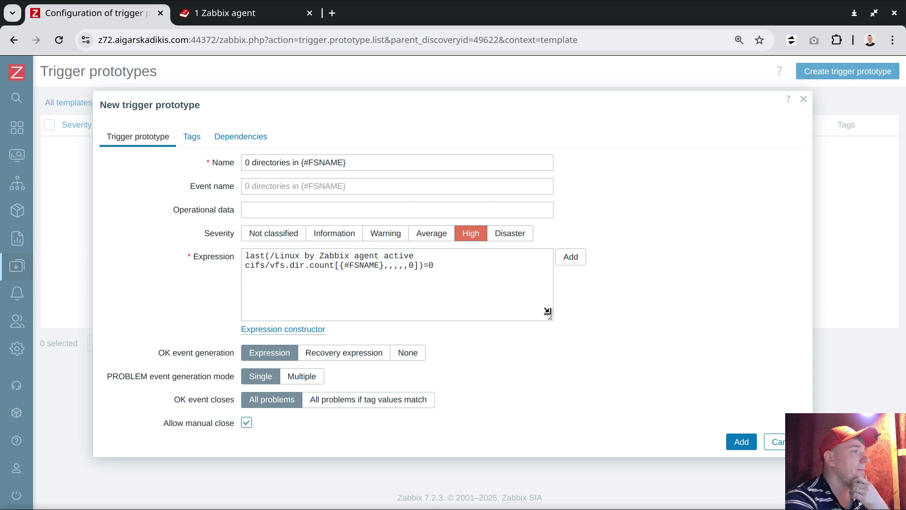
drag(549, 313, 690, 305)
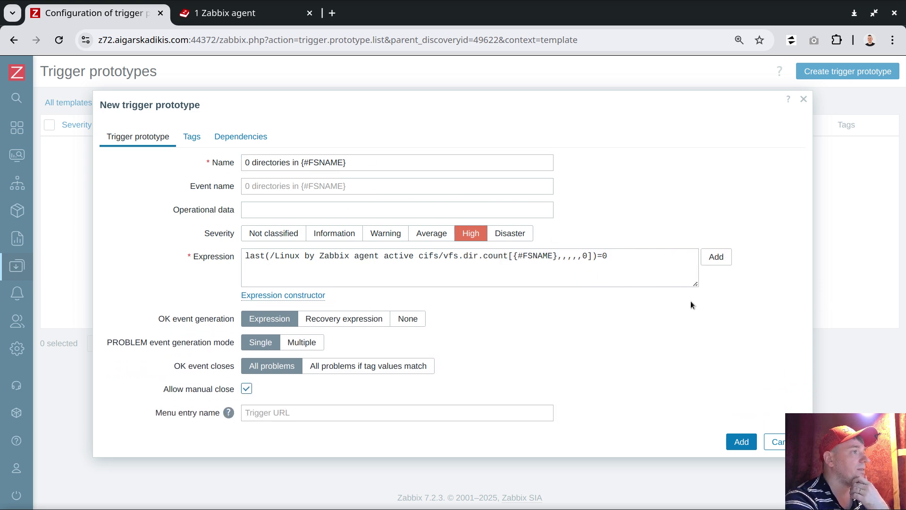
click(736, 441)
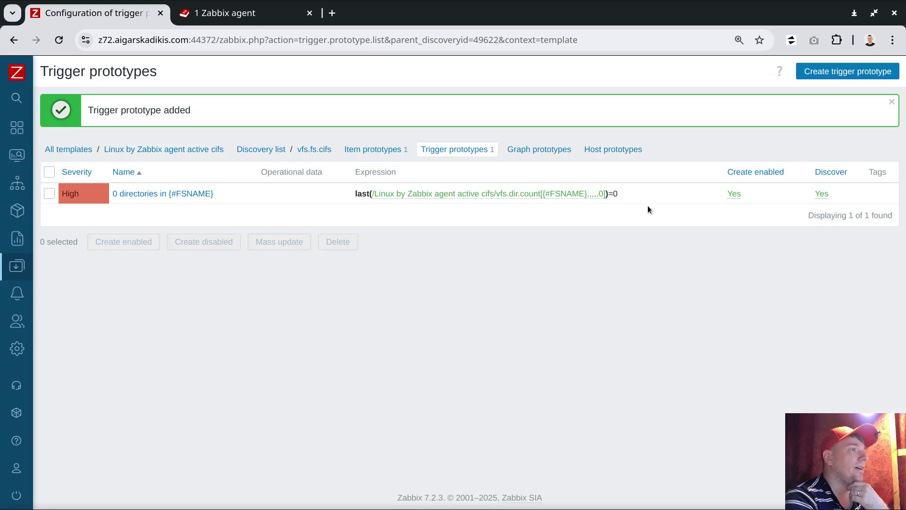
- Unlink and clear the template "Linux by Zabbix agent active cifs" from the zbox host and save the host
mouse_move(19, 265)
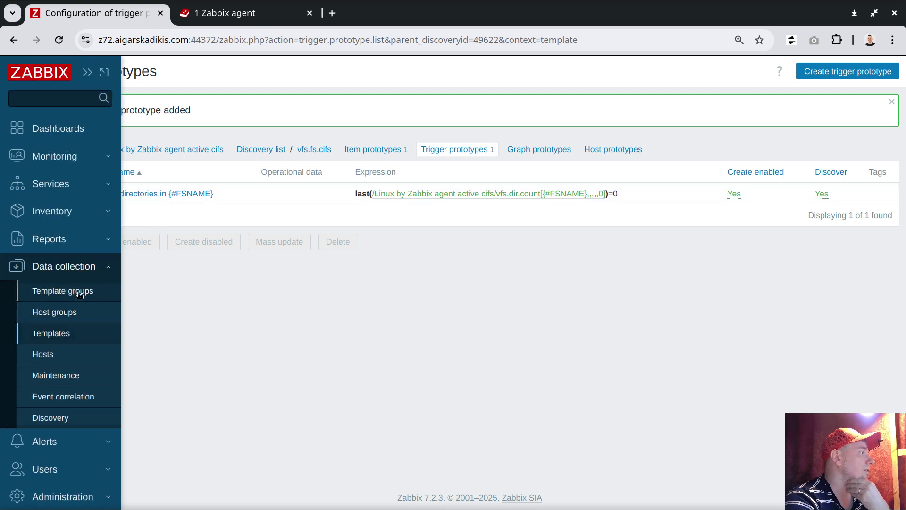
click(56, 355)
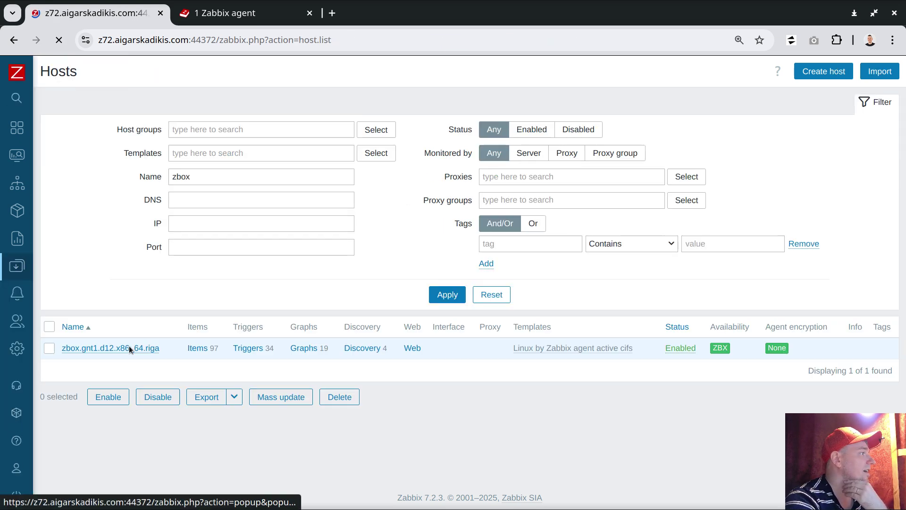
click(89, 328)
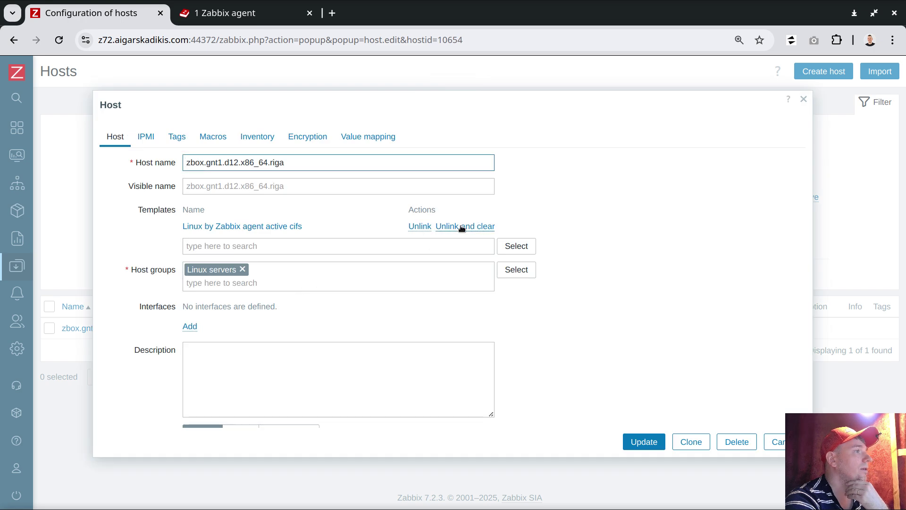
click(462, 229)
click(644, 441)
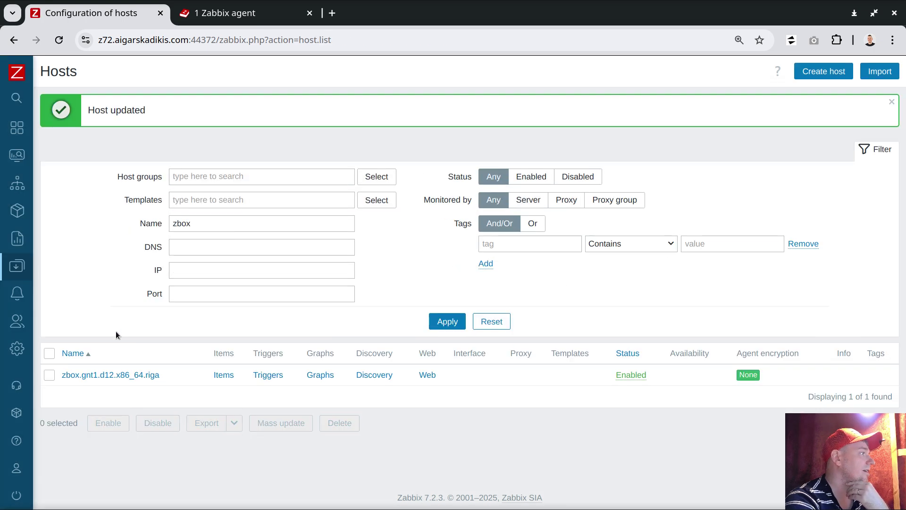
- Link the template "Linux by Zabbix agent active cifs" to the zbox host again, update the host, and check its item count
click(118, 375)
click(233, 207)
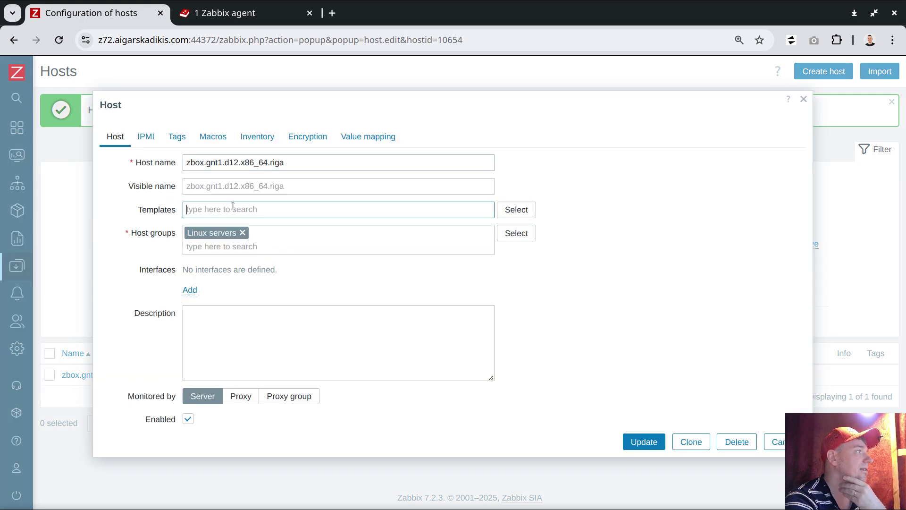
text(c)
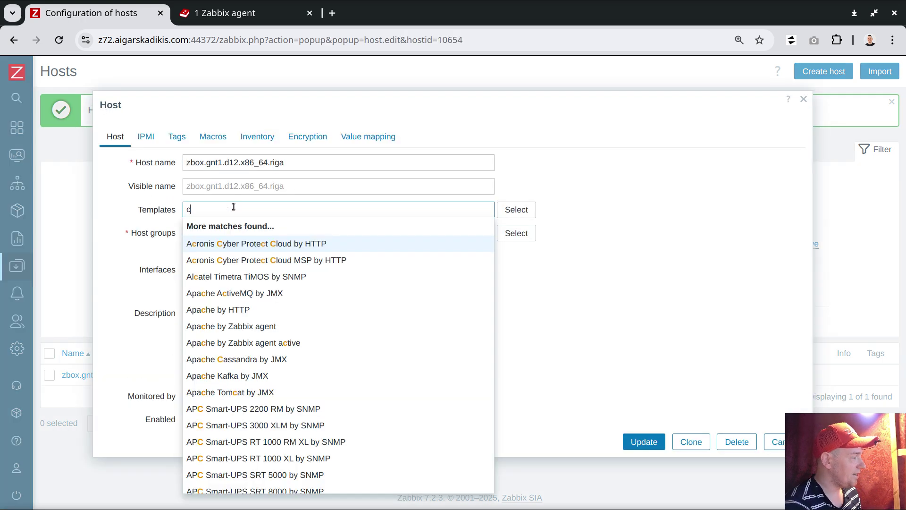
text(ifs)
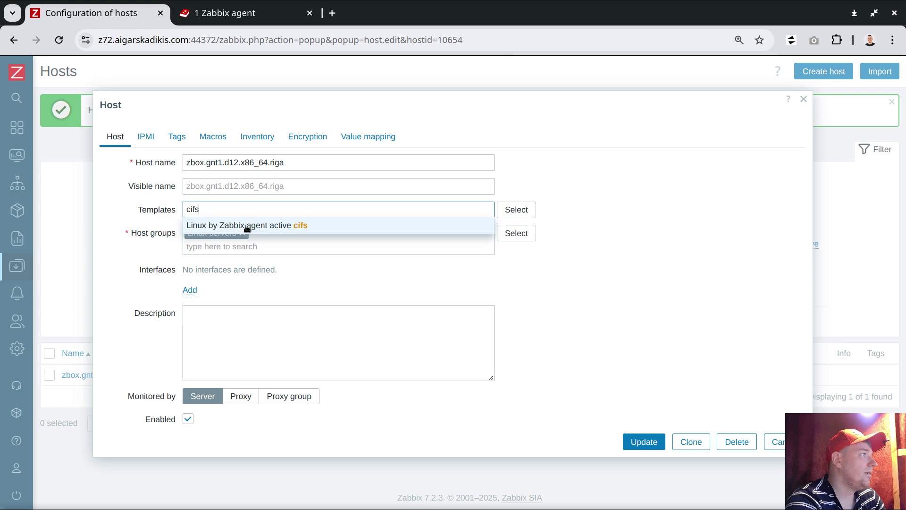
click(244, 225)
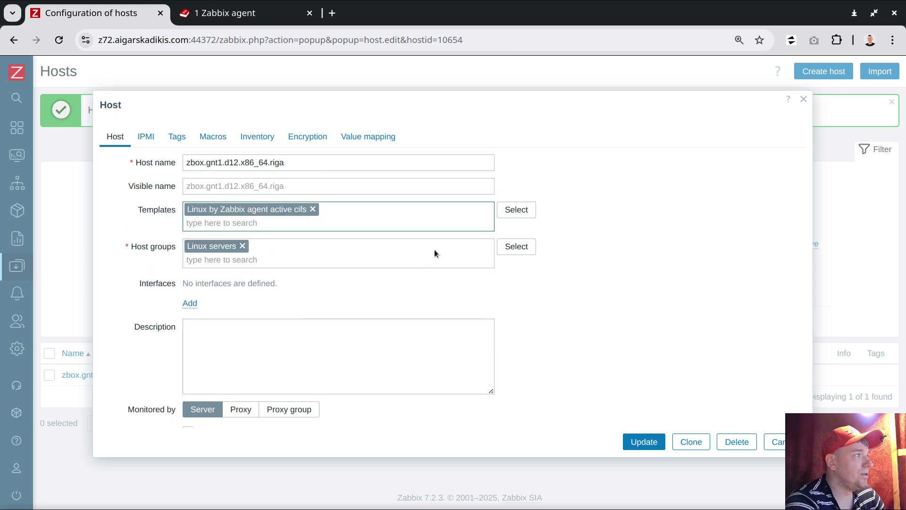
click(645, 444)
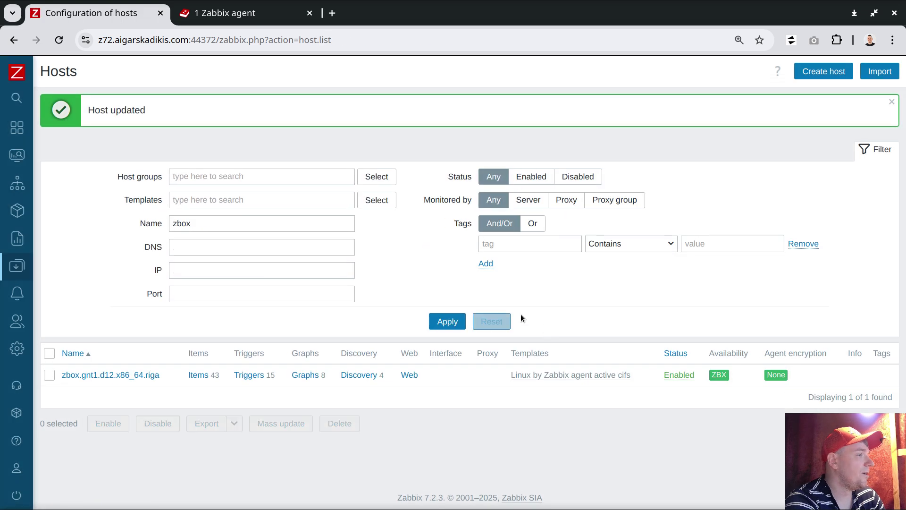
double_click(215, 375)
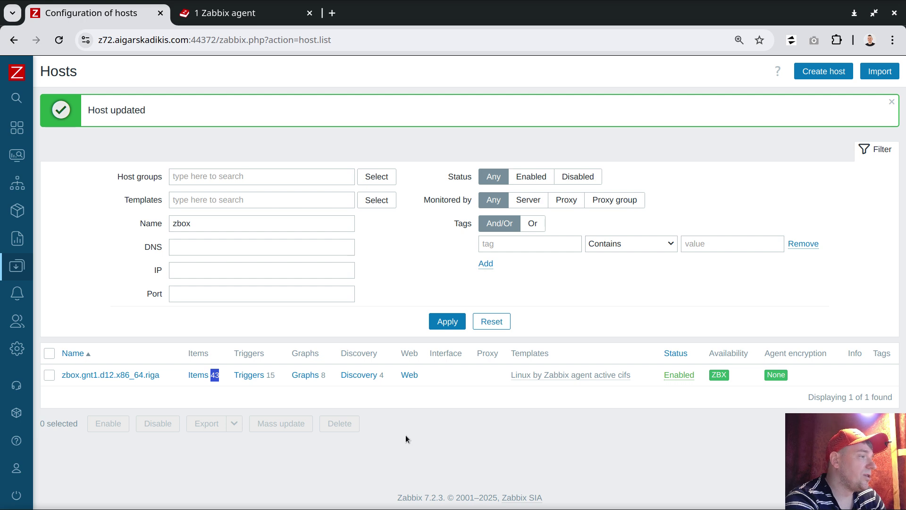
- Show the latest data of the zbox host filtered by the tag debug and review the directory count items
mouse_move(19, 267)
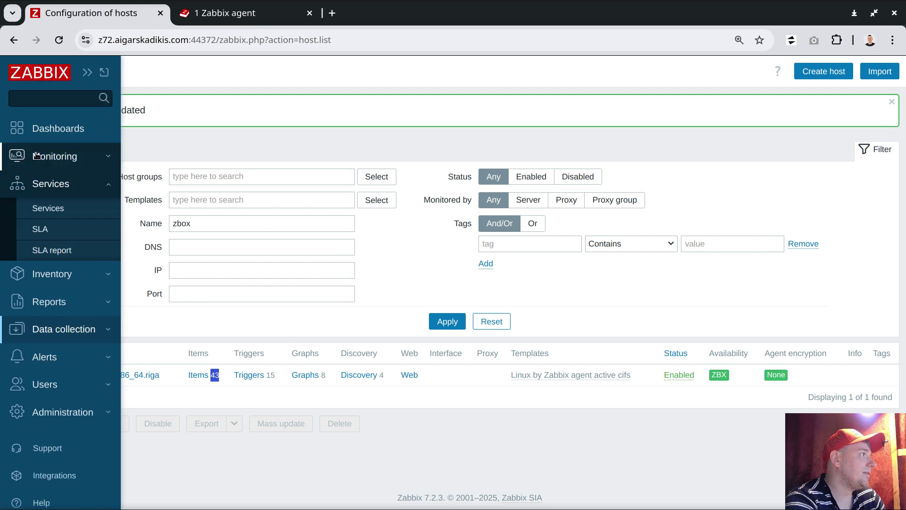
click(61, 159)
click(57, 222)
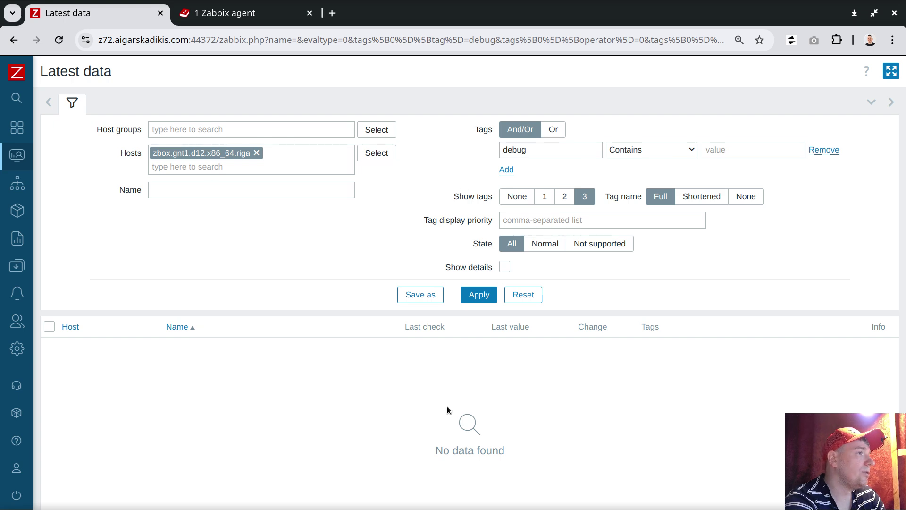
drag(541, 150, 492, 152)
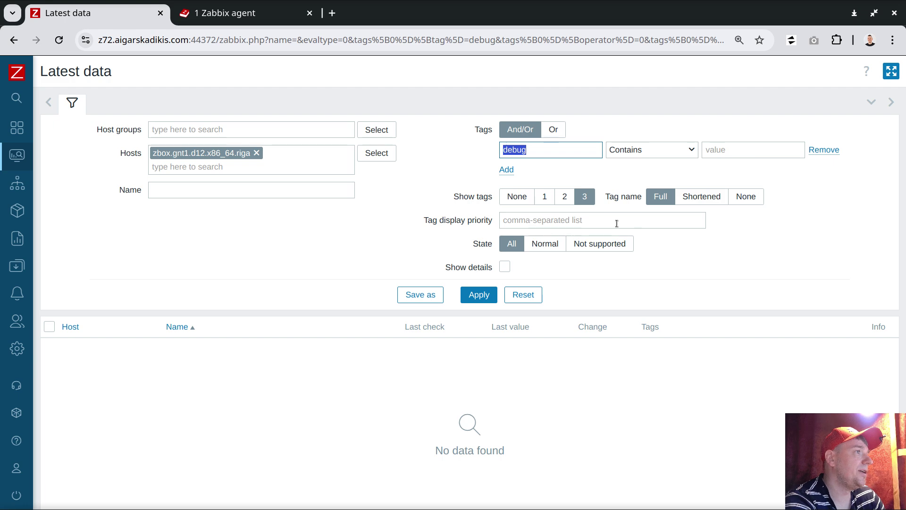
click(479, 294)
scroll(531, 345, down, 3)
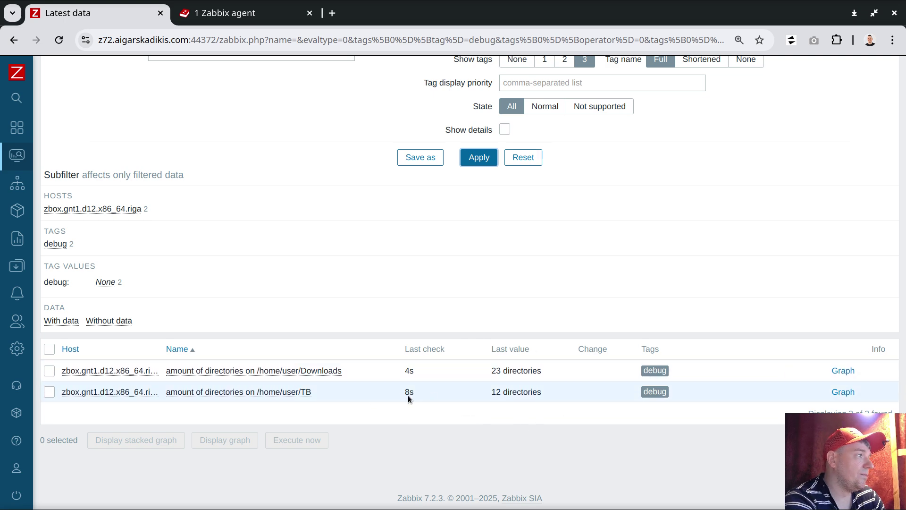
- Switch to the terminal, clear its output, and display the contents of /etc/fstab
key(alt+Tab)
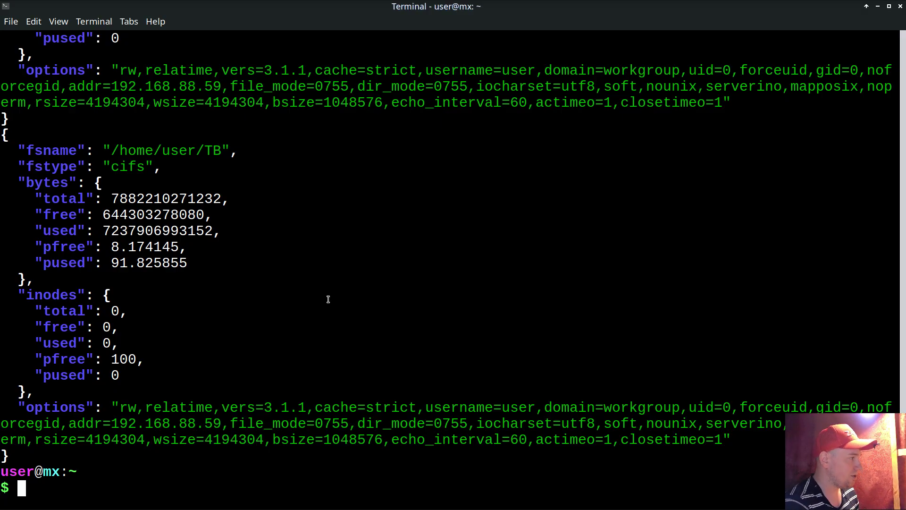
key(ctrl+l)
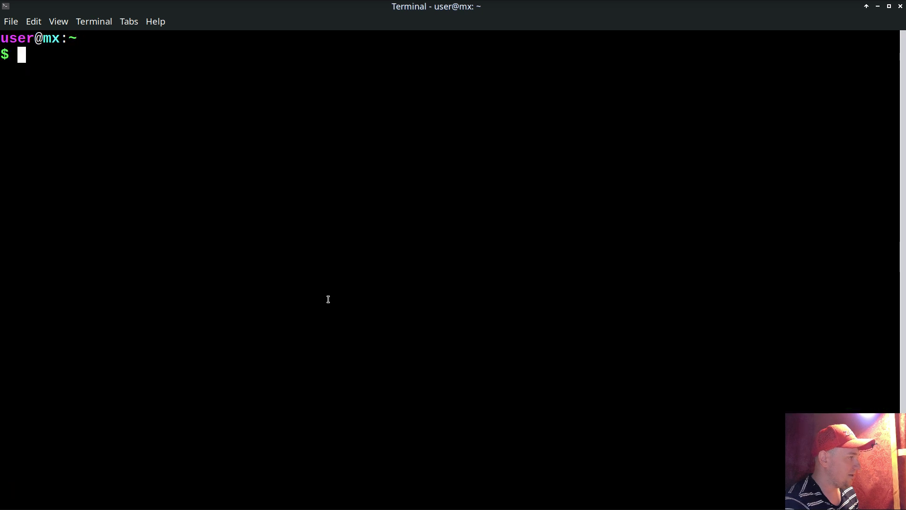
key(Return)
key(Return)
text(cat )
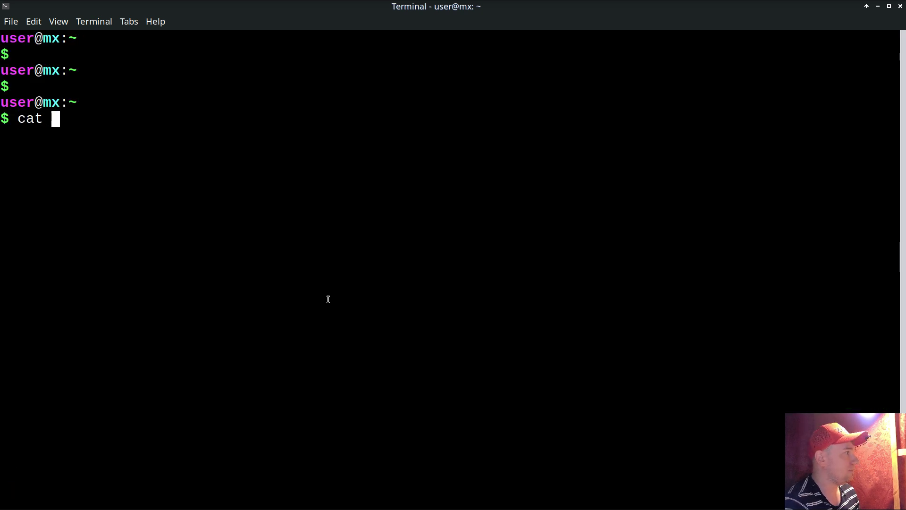
text(/etc/fs)
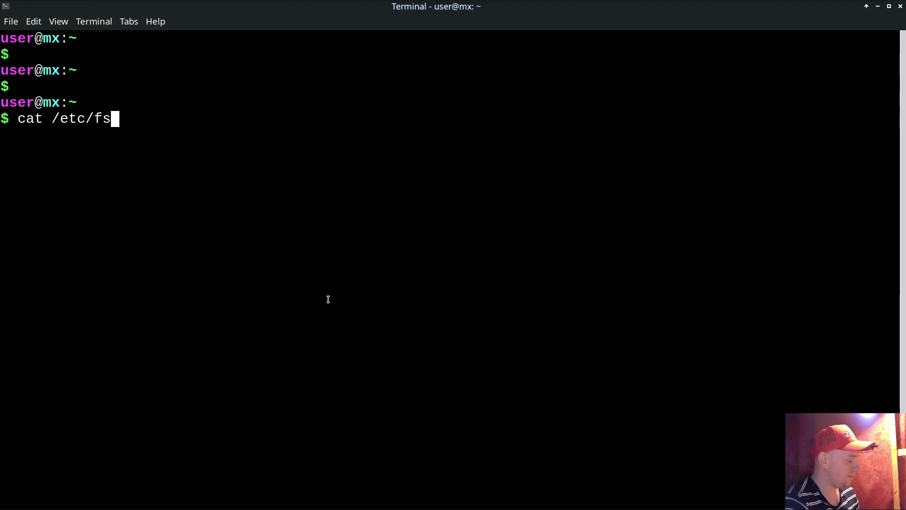
key(Tab)
key(Return)
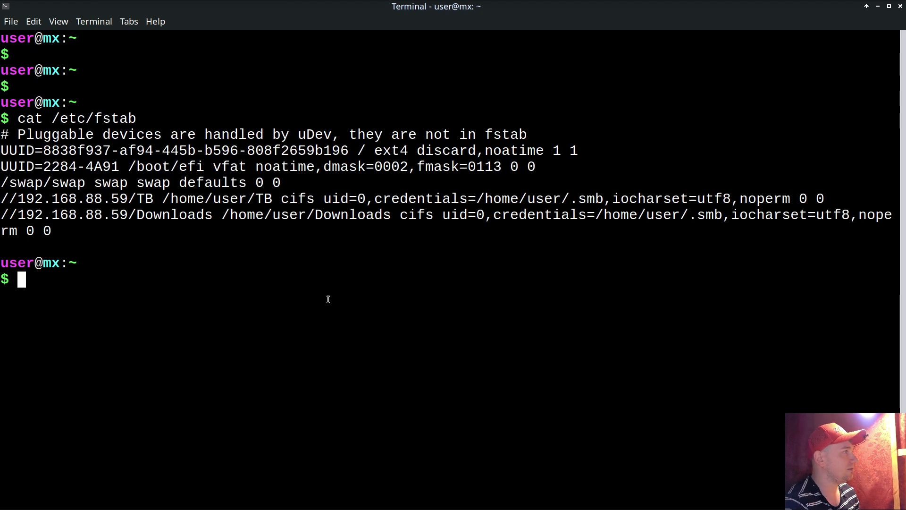
- Examine the CIFS share and mount paths in the fstab output, and print the current working directory with pwd
double_click(118, 215)
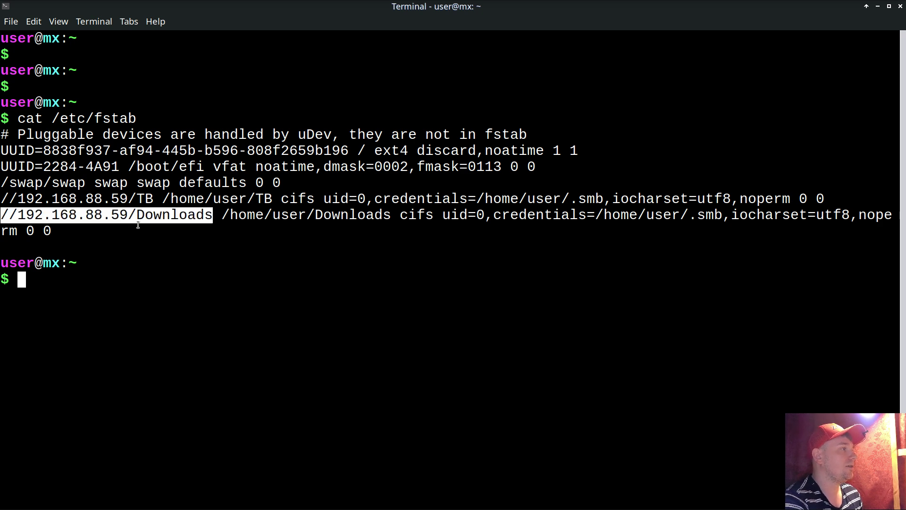
double_click(204, 199)
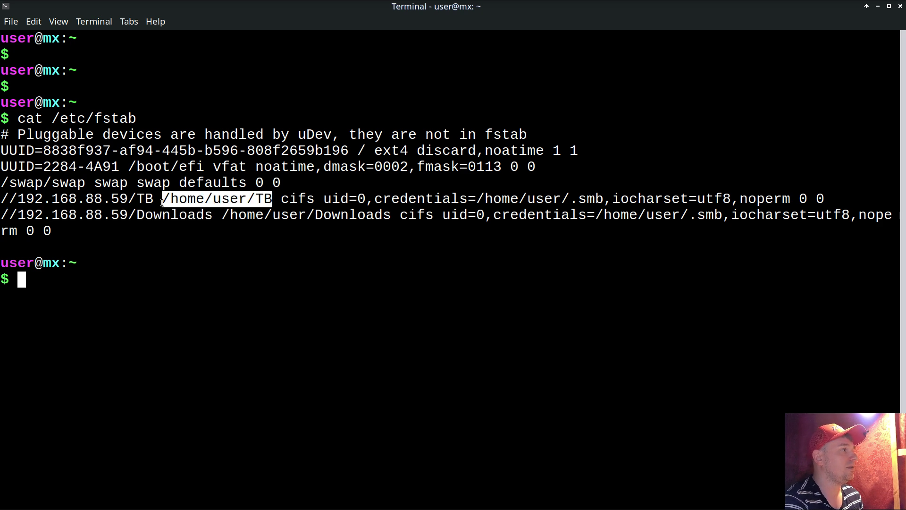
click(188, 251)
drag(167, 198, 238, 199)
click(159, 289)
text(pwd)
key(Return)
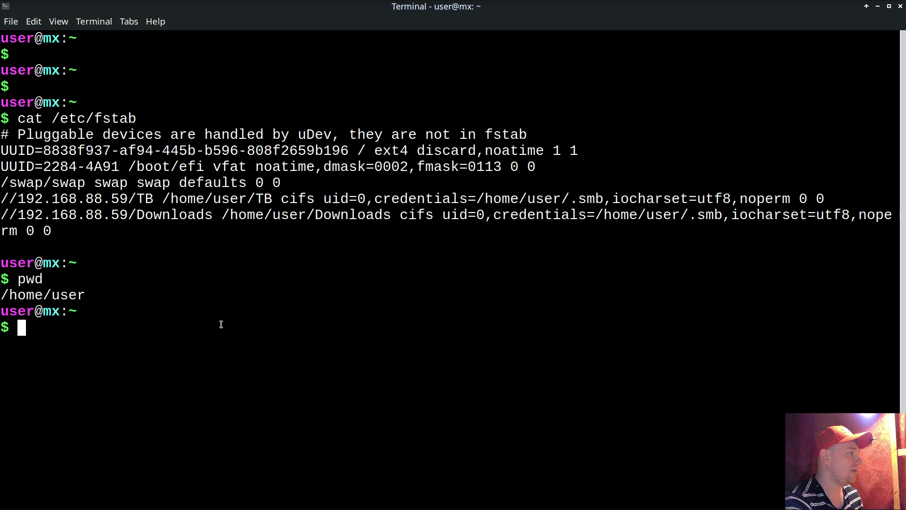
- Unmount the TB share from the home directory with sudo umount TB
text(sudo )
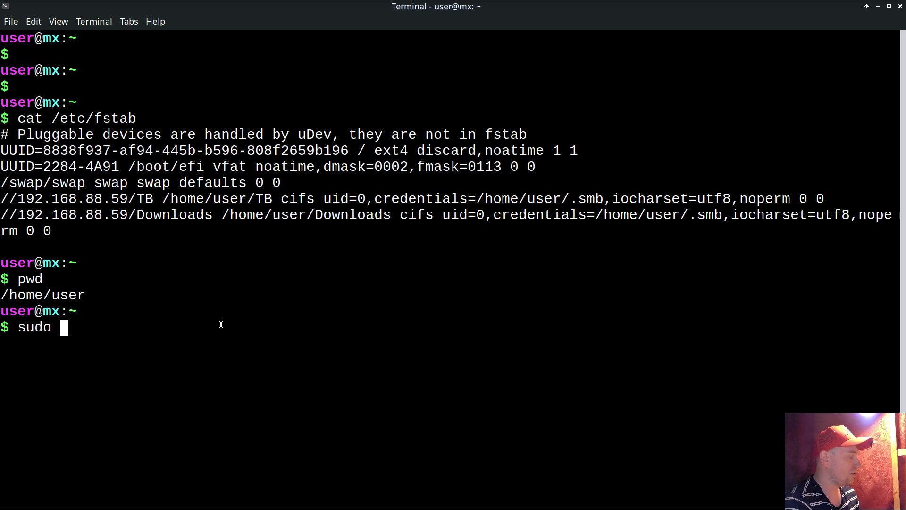
text(umount )
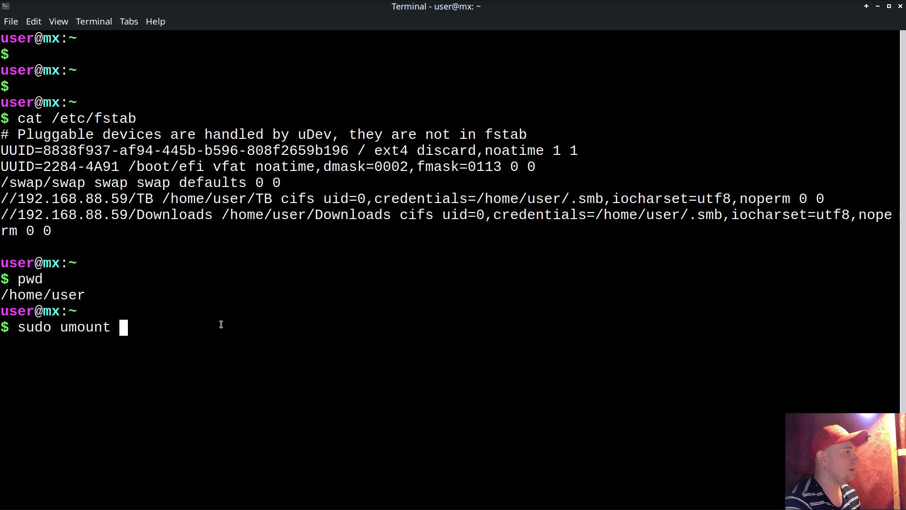
text(TB)
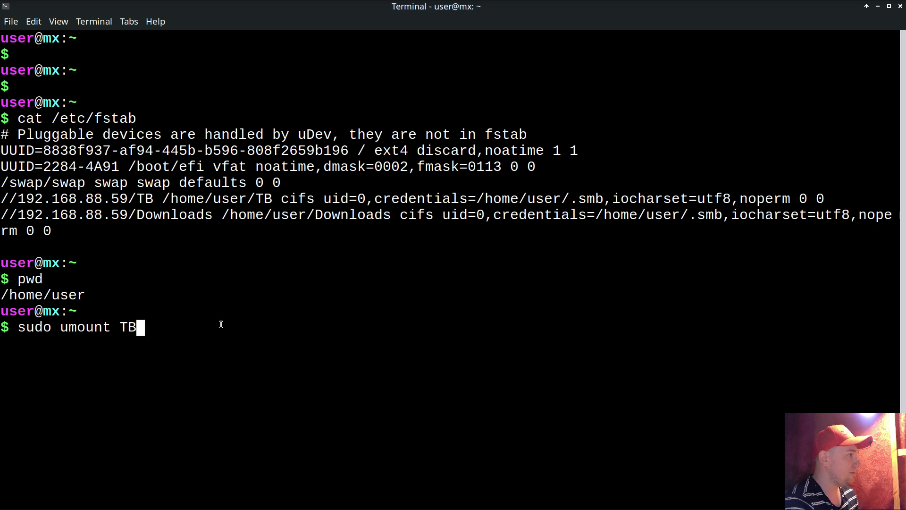
double_click(260, 198)
click(260, 198)
click(226, 321)
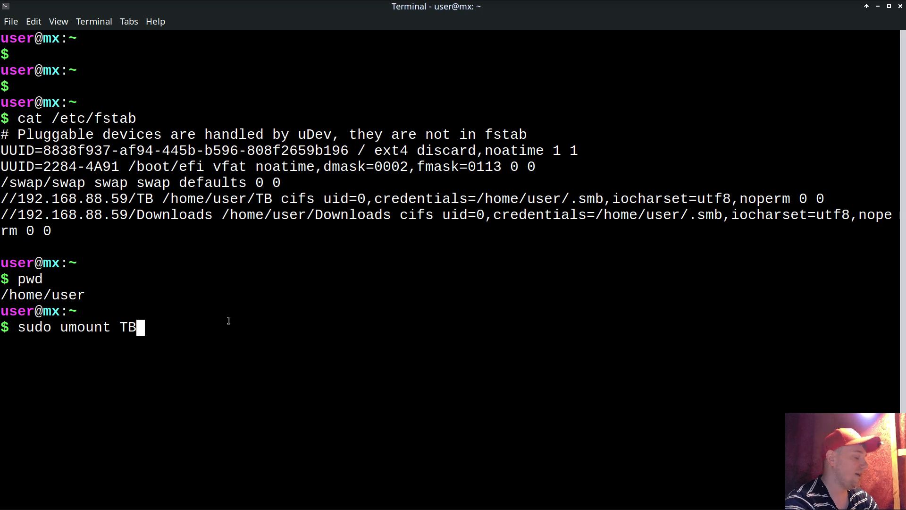
key(Return)
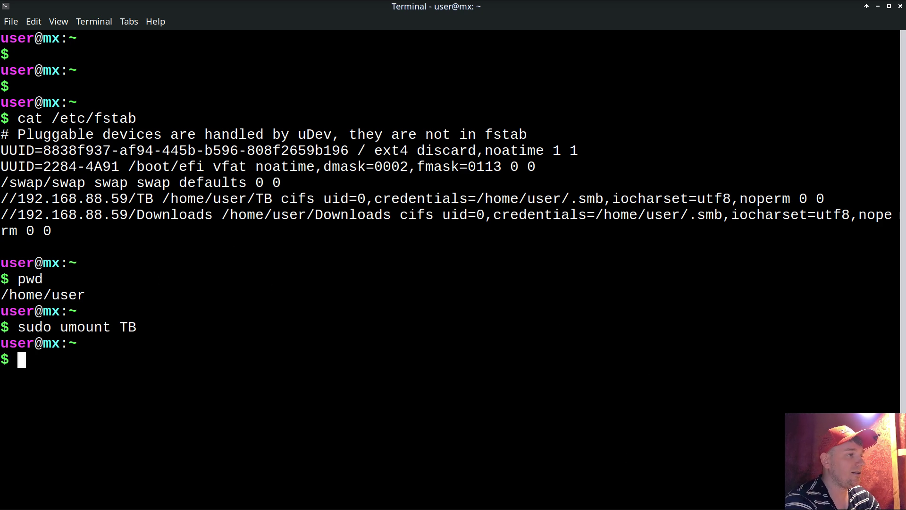
- Switch to Zabbix, refresh the latest directory counts, and show the problems of the zbox host
key(alt+Tab)
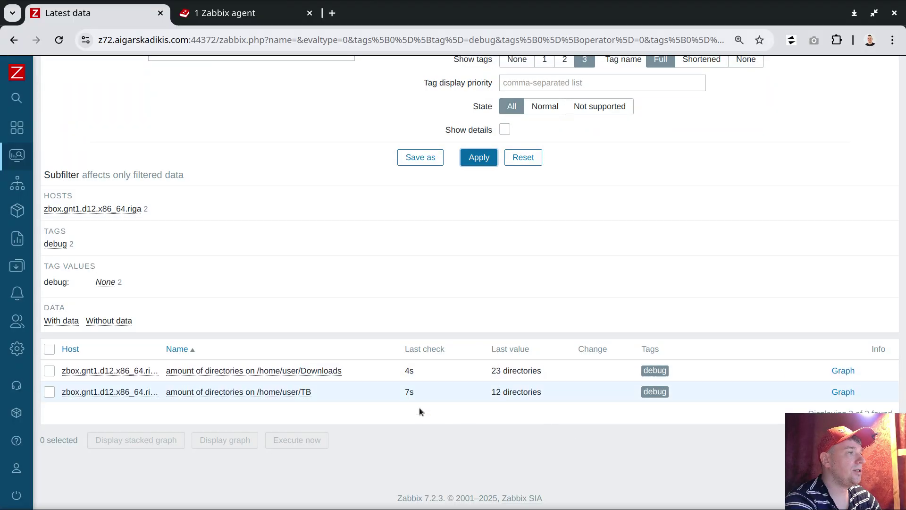
click(477, 158)
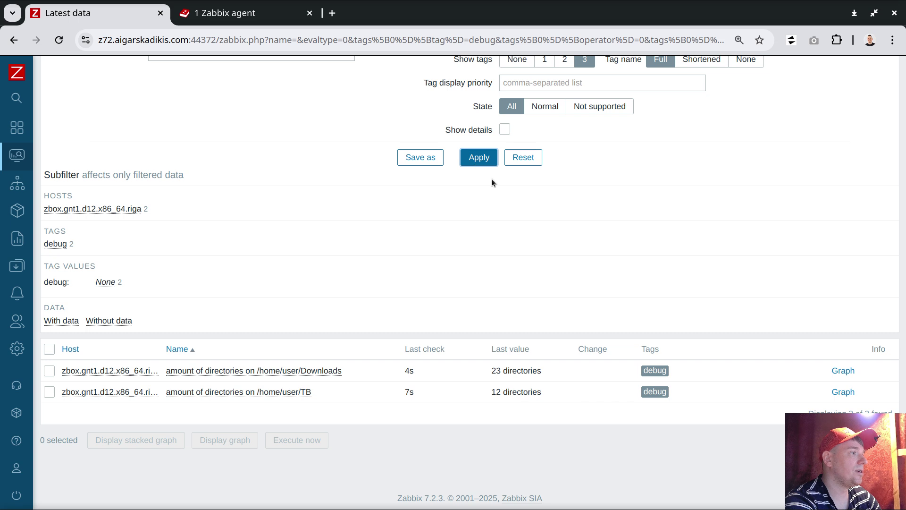
mouse_move(503, 394)
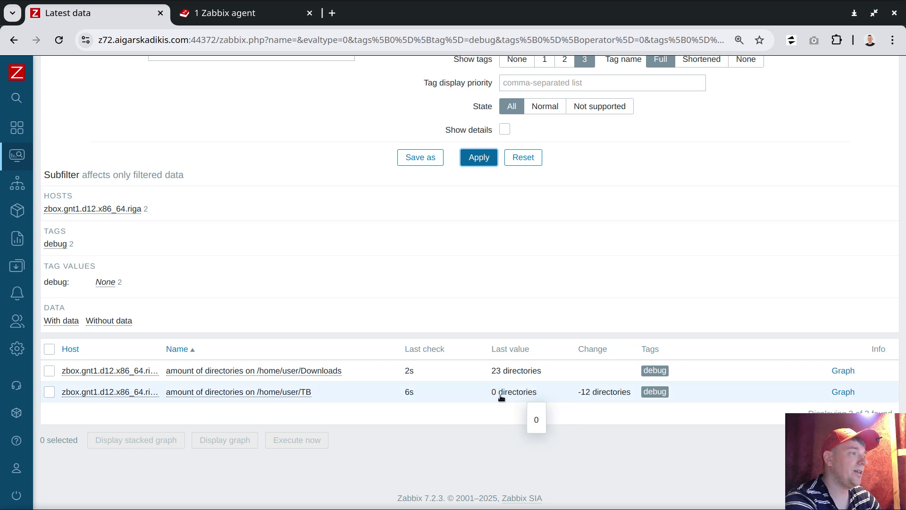
click(113, 392)
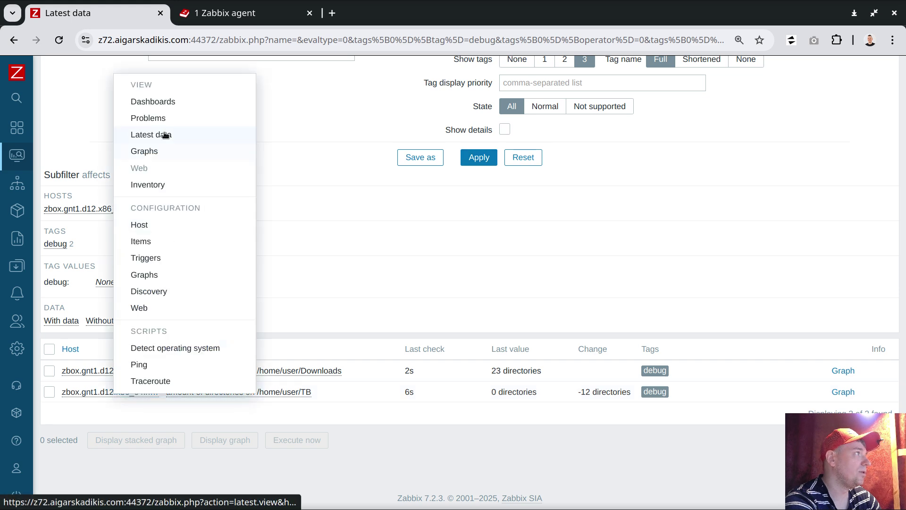
click(157, 120)
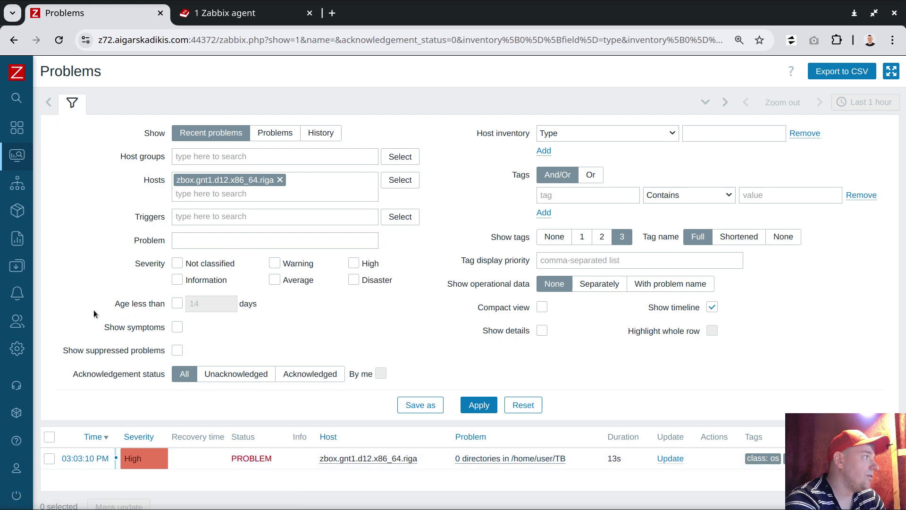
- Open the list of templates under data collection
mouse_move(17, 293)
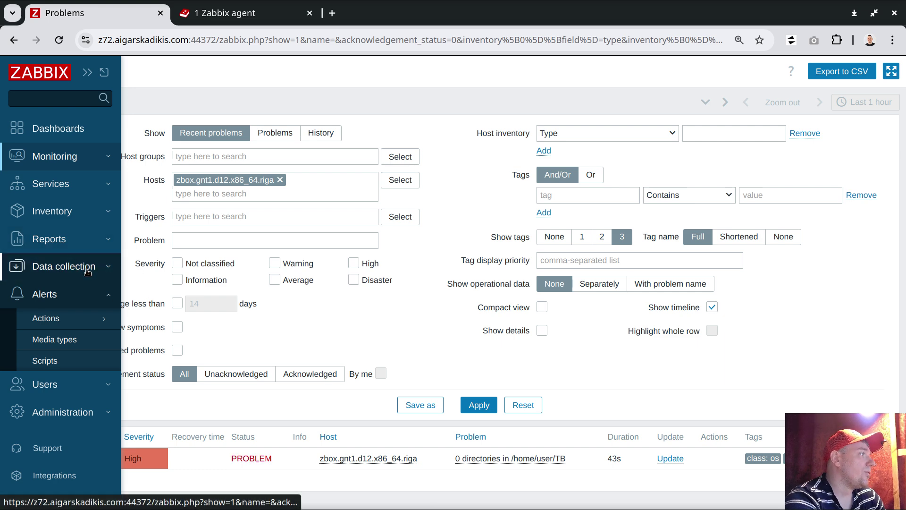
click(56, 266)
click(56, 334)
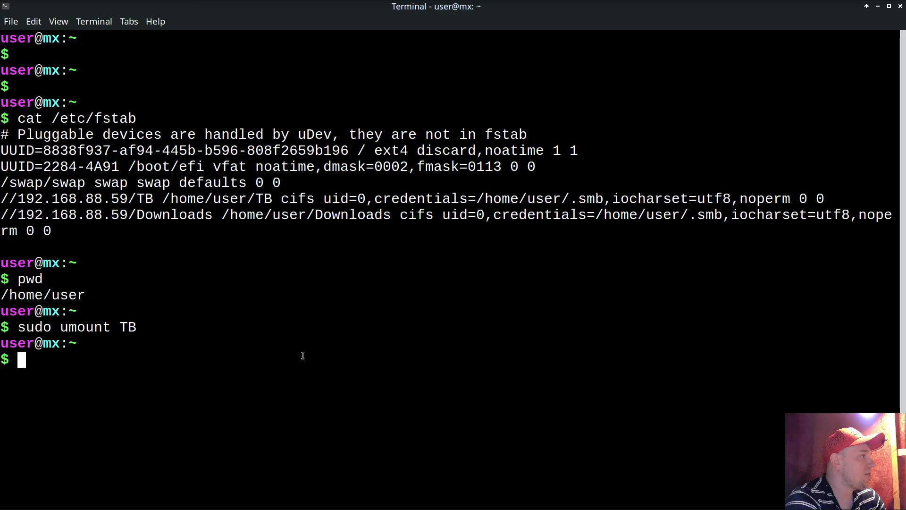
- Switch to the terminal and mount the TB share again with sudo mount TB
text(s)
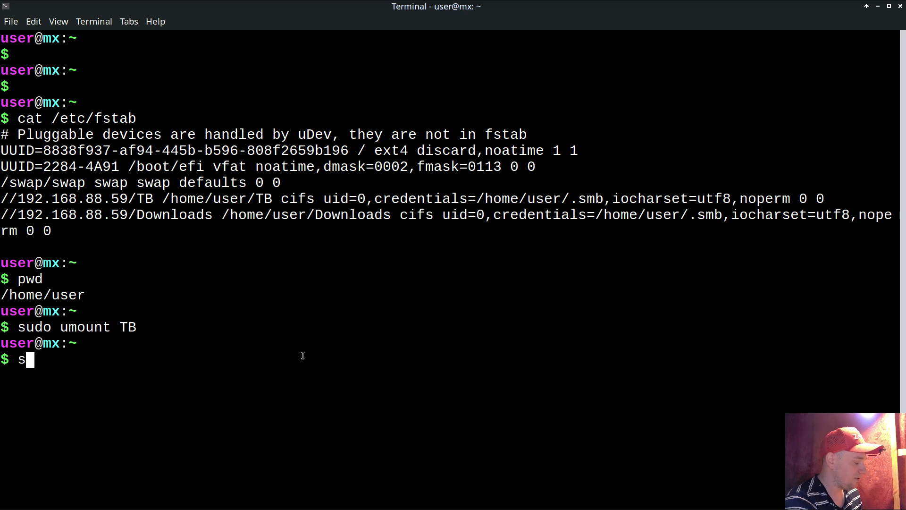
text(udo mount TB)
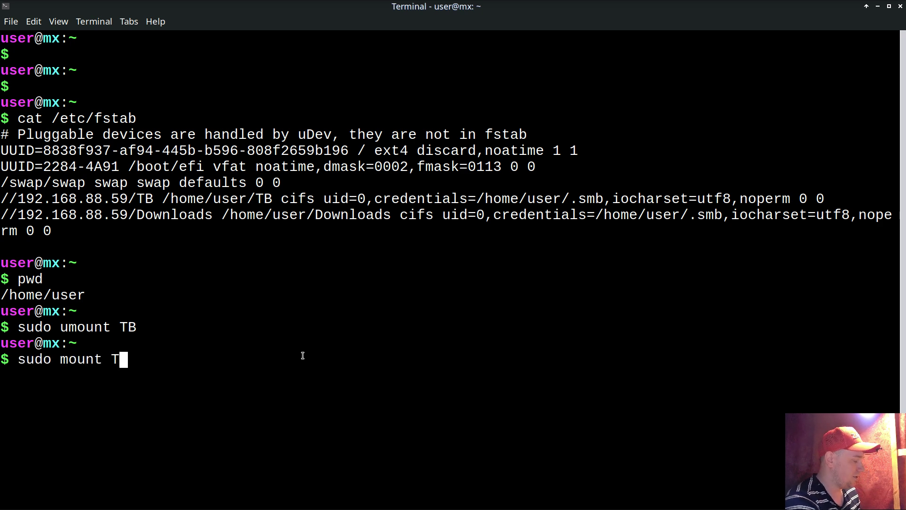
key(Return)
- Change into the TB directory, print its path with pwd, and list its contents with ls
text(cd )
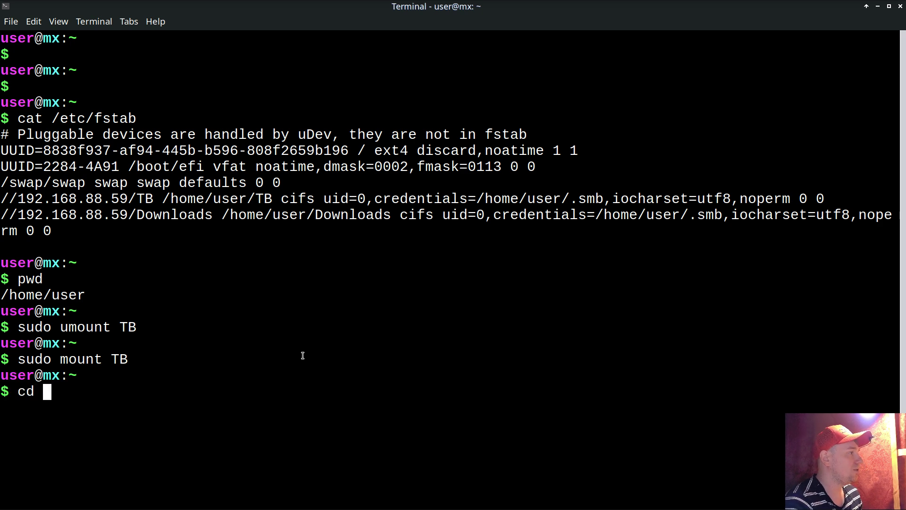
text(TB)
key(Return)
text(pwd)
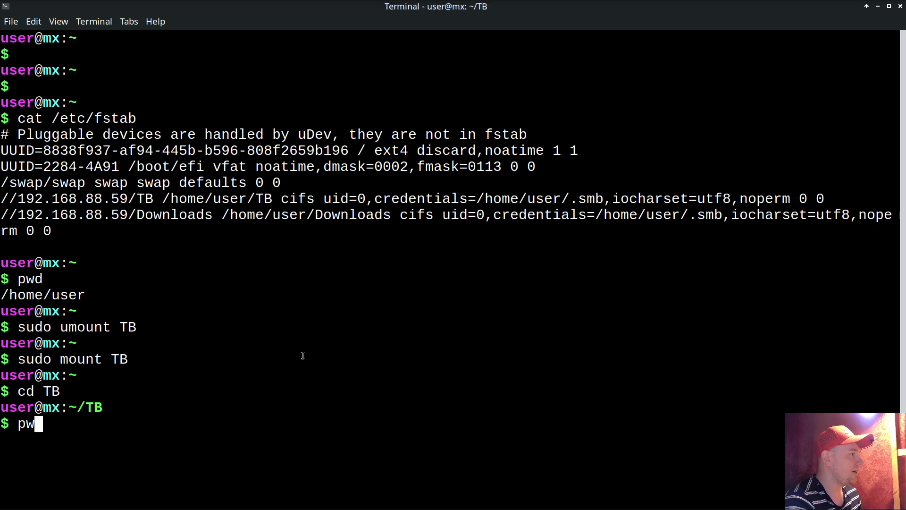
key(Return)
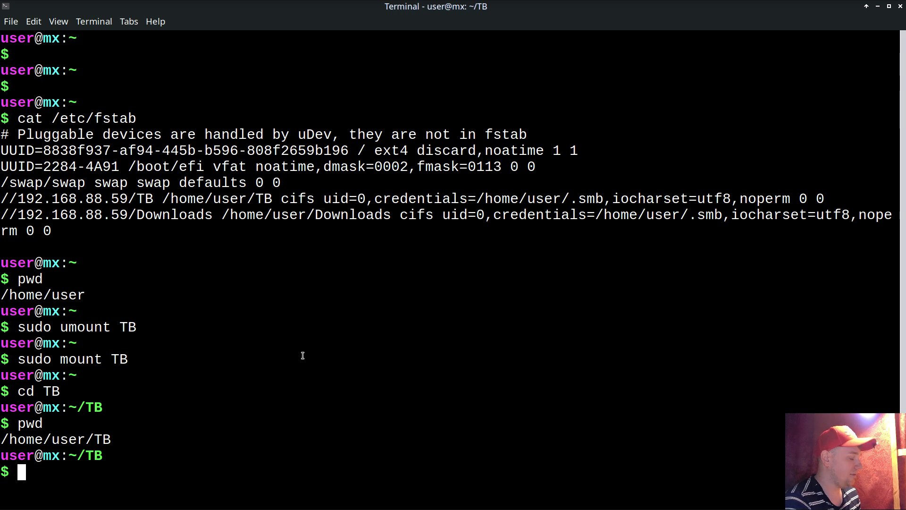
text(ls)
key(Return)
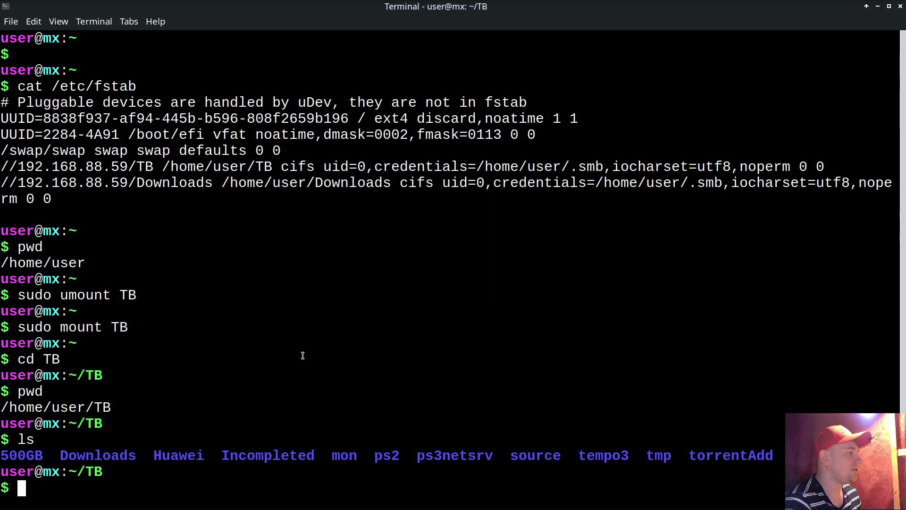
- Create an empty hidden file named .exists in the TB directory with touch
text(to)
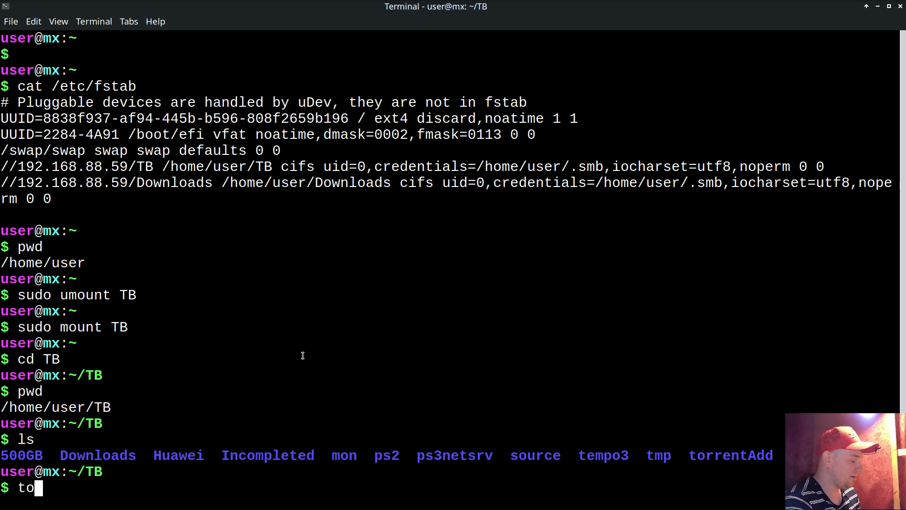
text(uch .exists)
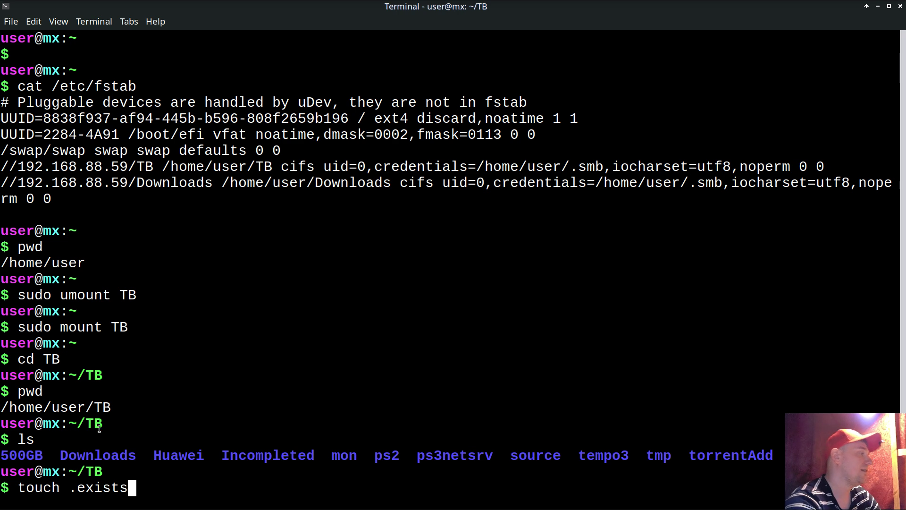
drag(71, 492, 125, 491)
click(126, 491)
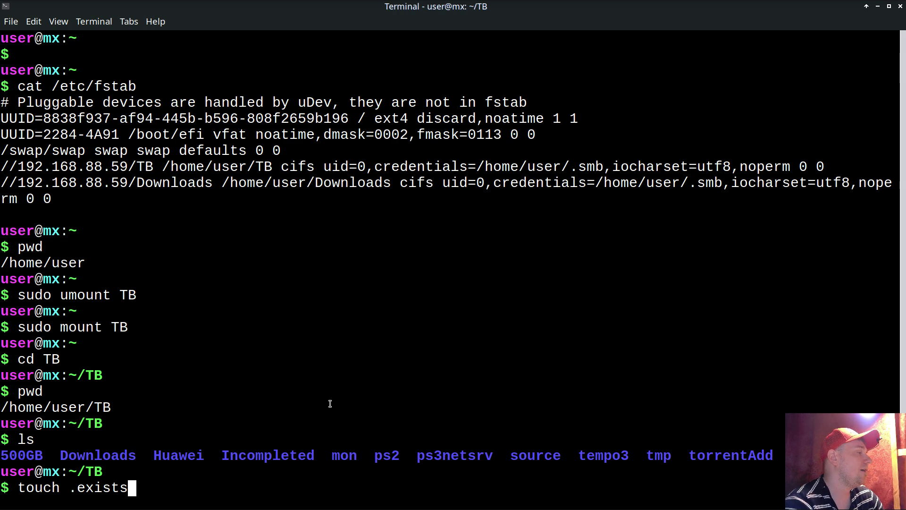
key(Return)
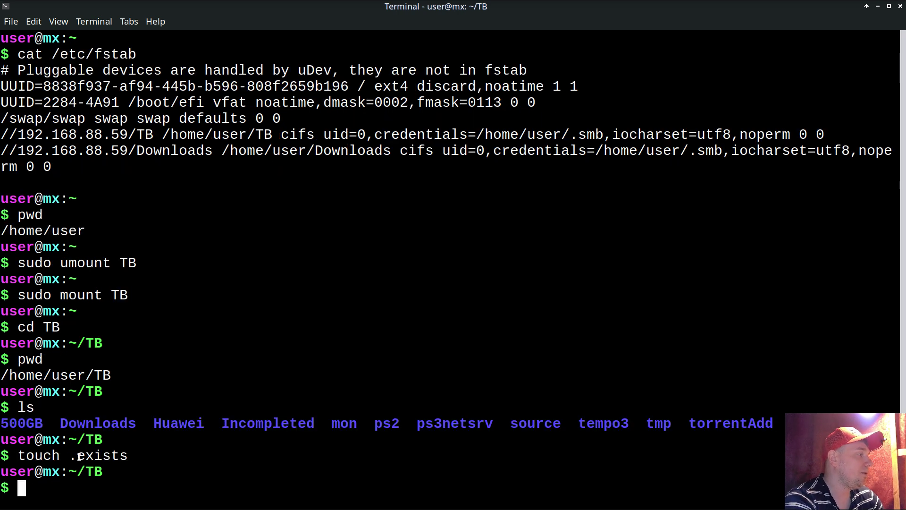
drag(71, 456, 128, 455)
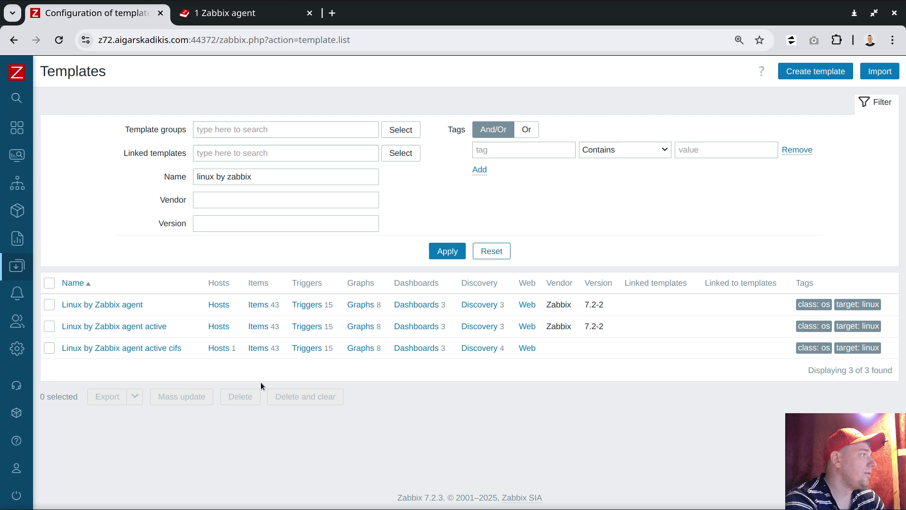
- Clone the item prototype "amount of directories on {#FSNAME}" of the vfs.fs.cifs discovery rule in the template "Linux by Zabbix agent active cifs"
click(486, 349)
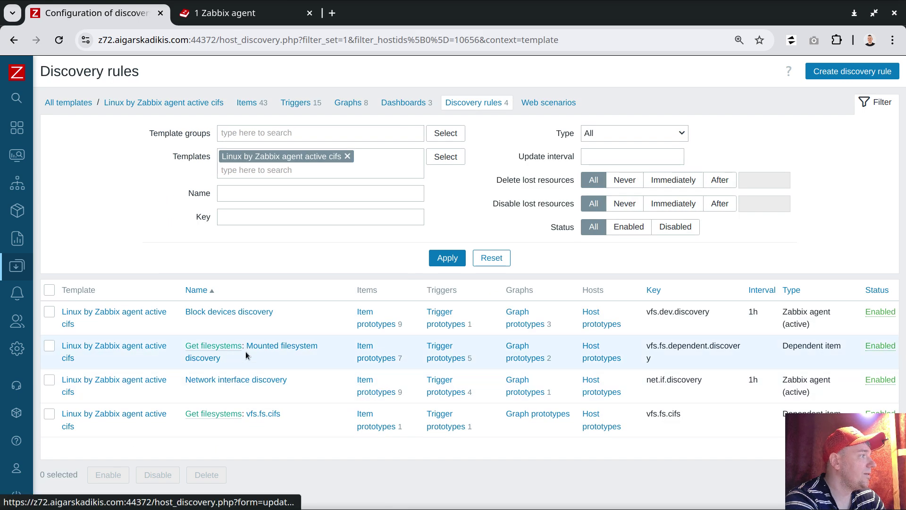
click(373, 427)
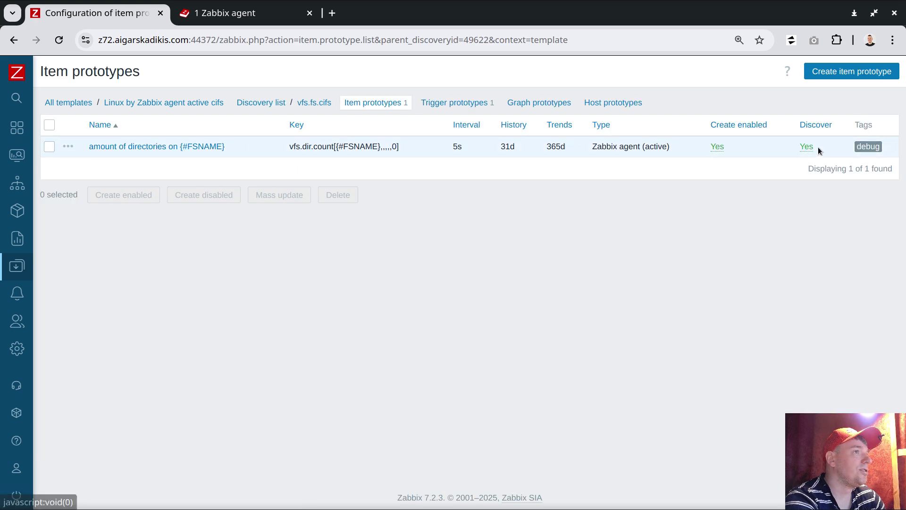
click(202, 147)
click(652, 442)
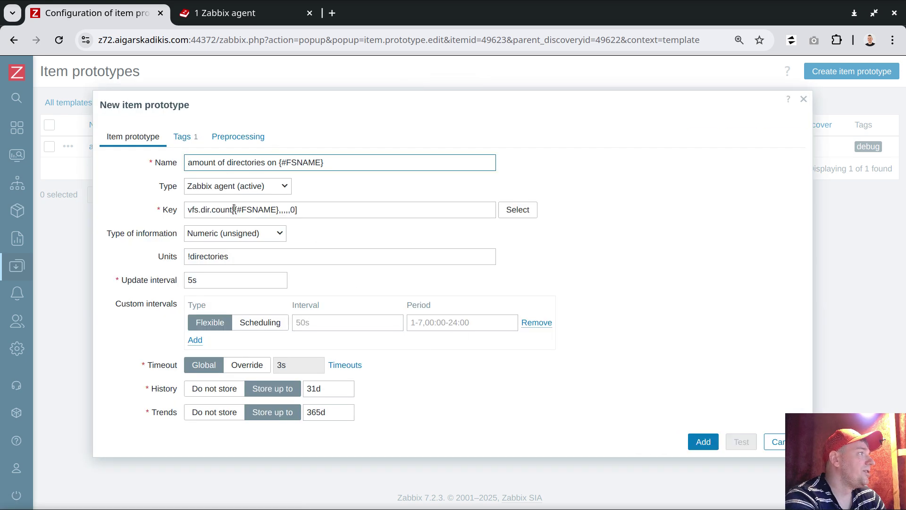
- Find the standard item key containing ".exists" and choose vfs.file.exists[file,<types_incl>,<types_excl>] for the cloned item prototype
click(510, 209)
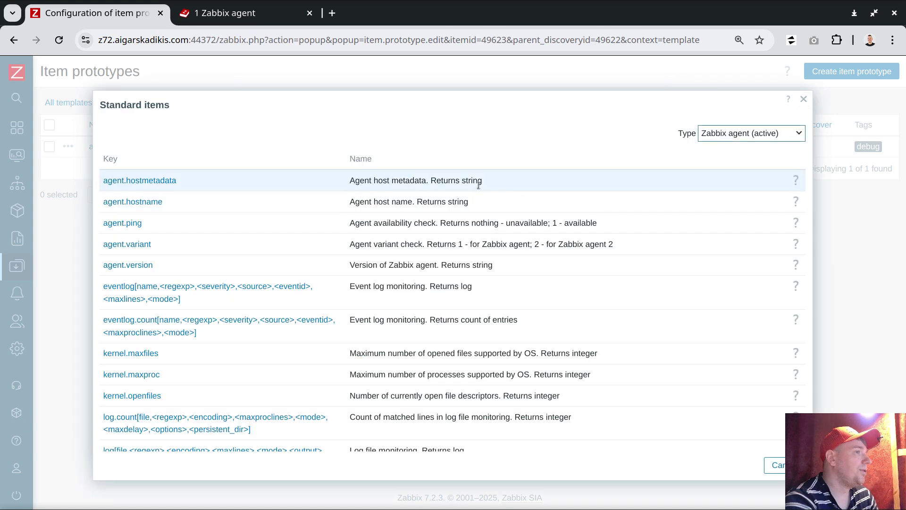
key(ctrl+f)
text(.exists)
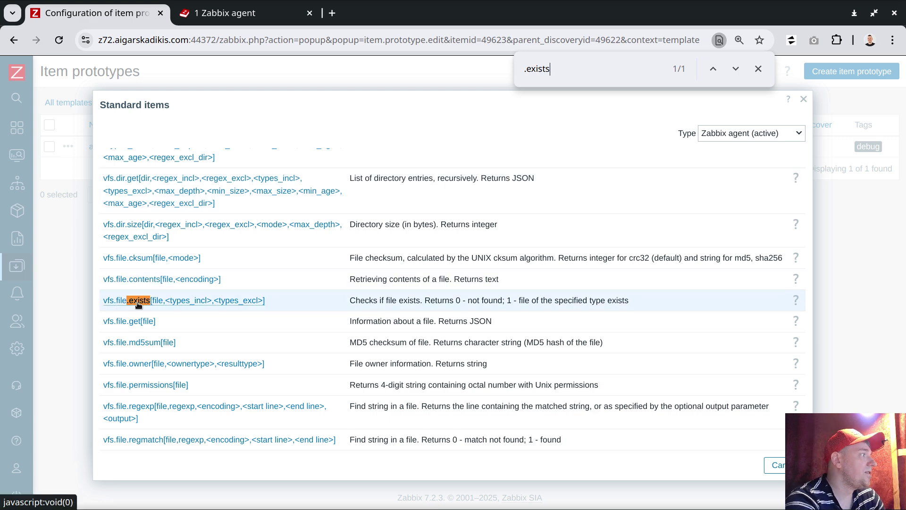
click(192, 301)
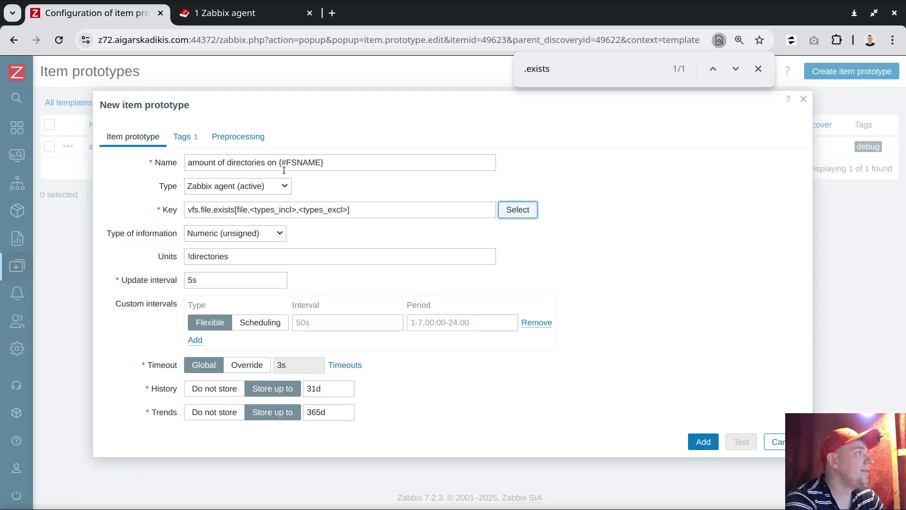
- Replace the file parameter of the vfs.file.exists key with {#FSNAME}/.exists
drag(279, 163, 325, 164)
key(ctrl+c)
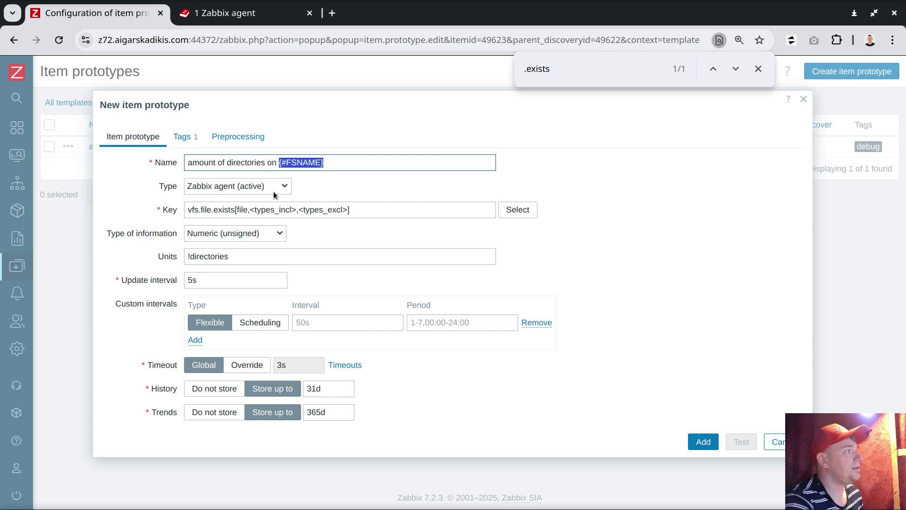
double_click(245, 209)
key(ctrl+v)
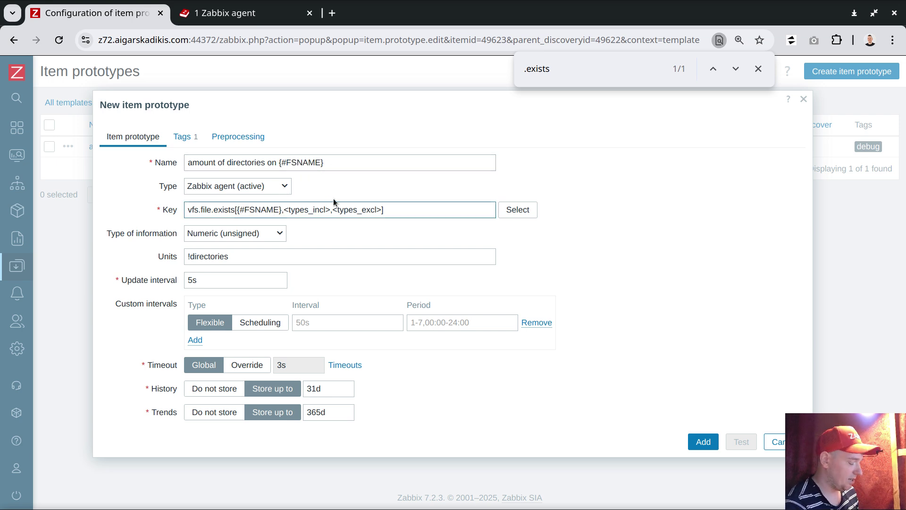
text(/.exi)
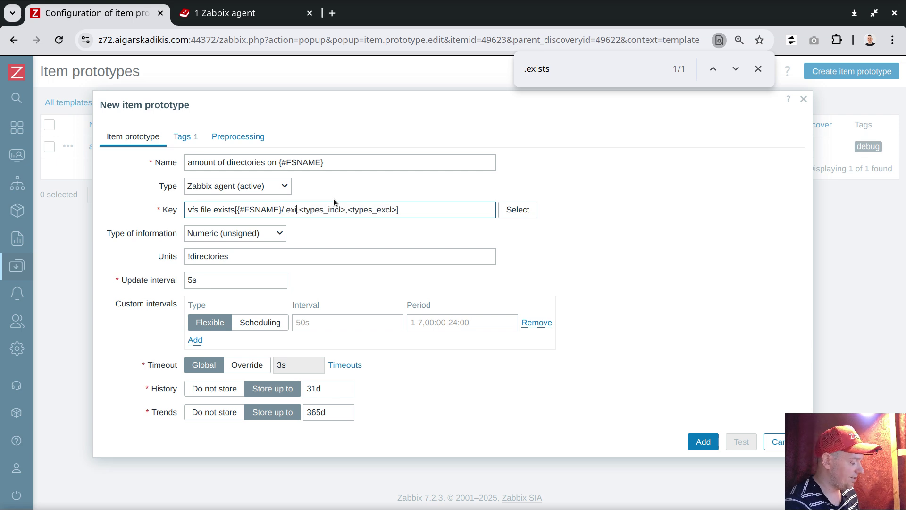
text(sts)
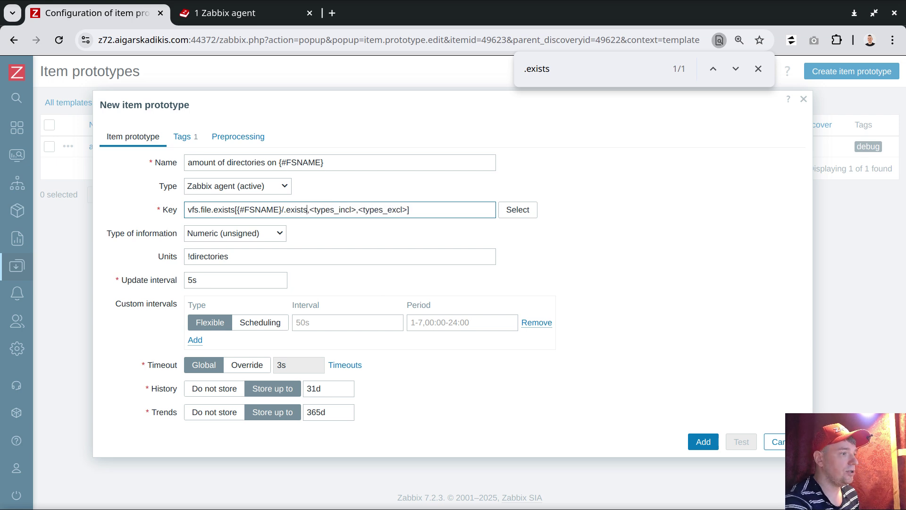
- Copy the file name .exists from the touch command in the terminal and return to the item prototype form
key(alt+Tab)
double_click(90, 456)
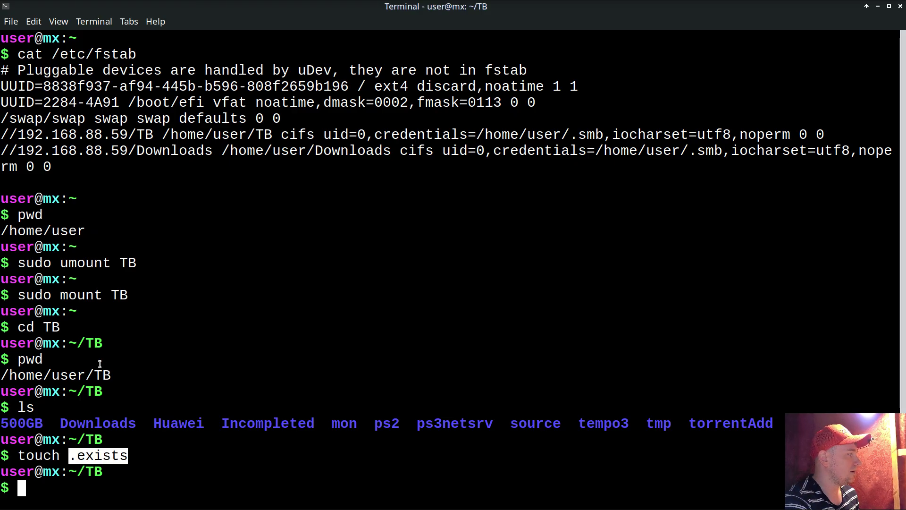
click(34, 21)
click(40, 37)
key(alt+Tab)
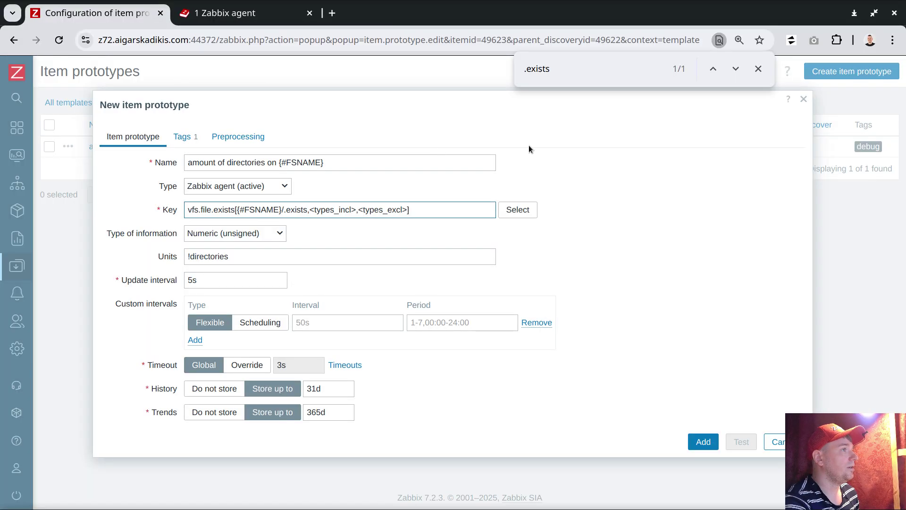
- Locate .exists in the item prototype form and remove the types_incl and types_excl parameters, leaving the key vfs.file.exists[{#FSNAME}/.exists]
key(ctrl+f)
key(ctrl+v)
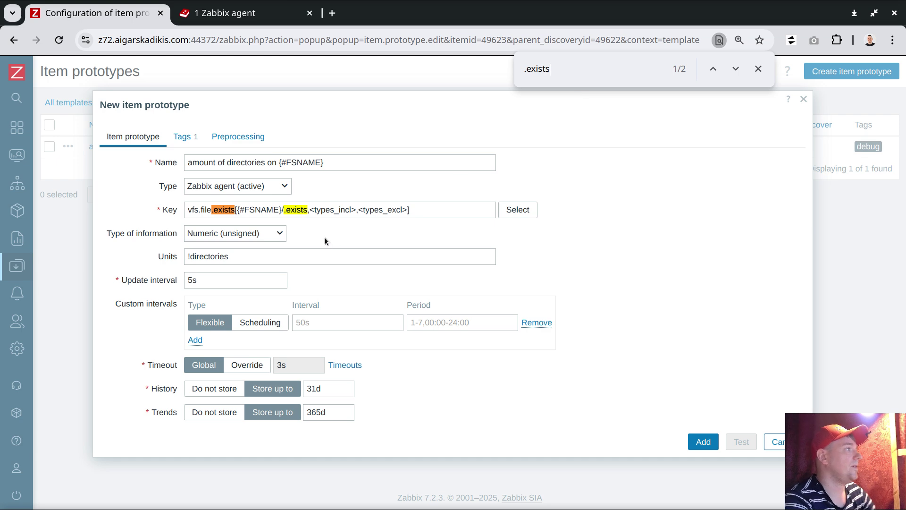
click(346, 209)
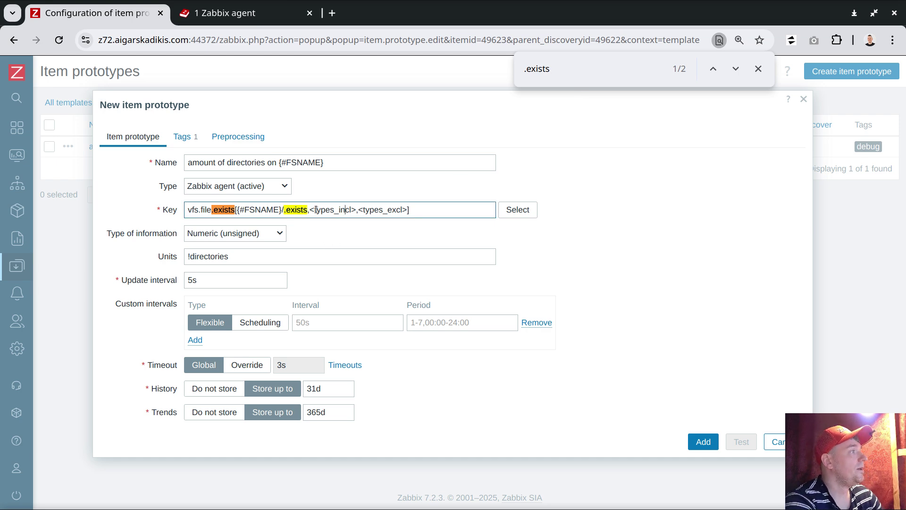
drag(310, 209, 407, 211)
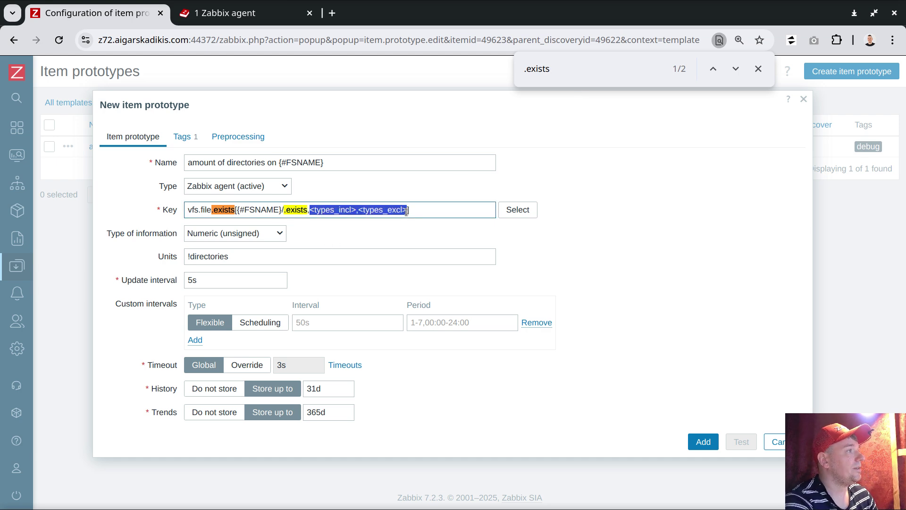
key(BackSpace)
key(BackSpace)
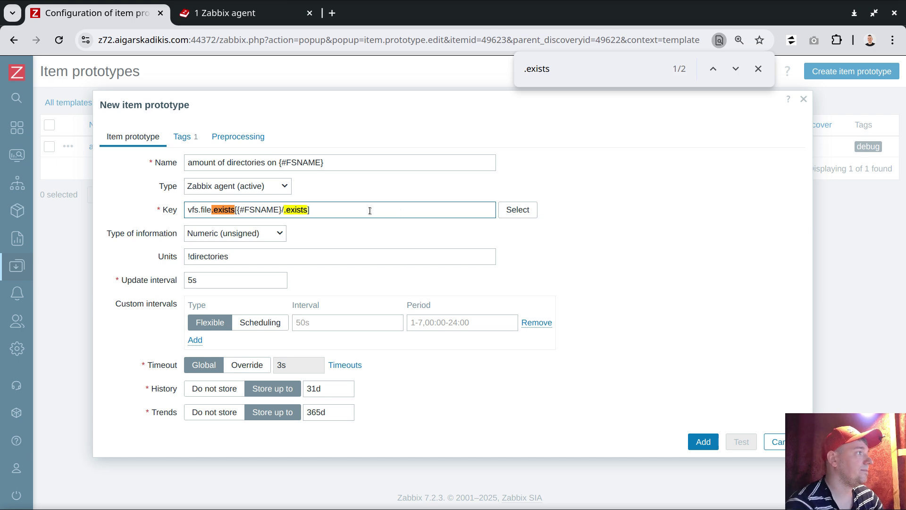
- Clear the units of the new item prototype
click(239, 259)
double_click(239, 259)
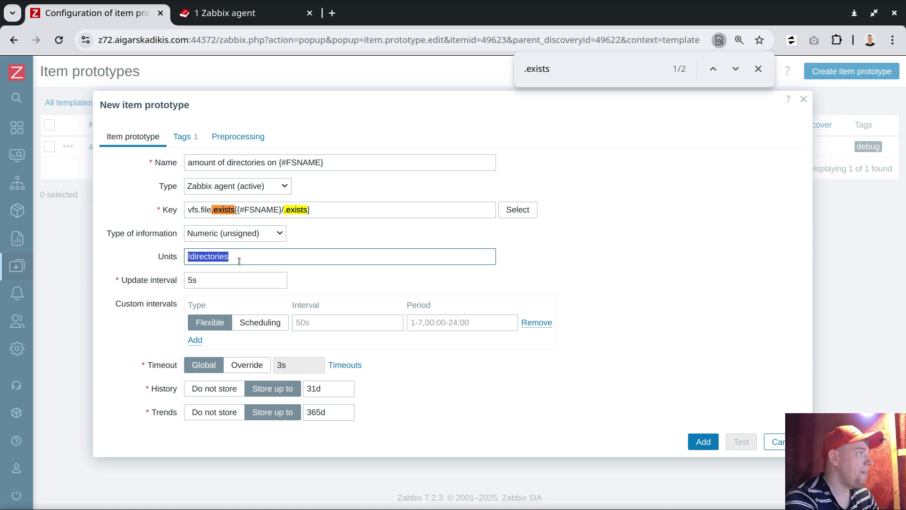
click(239, 261)
drag(259, 255, 170, 260)
key(BackSpace)
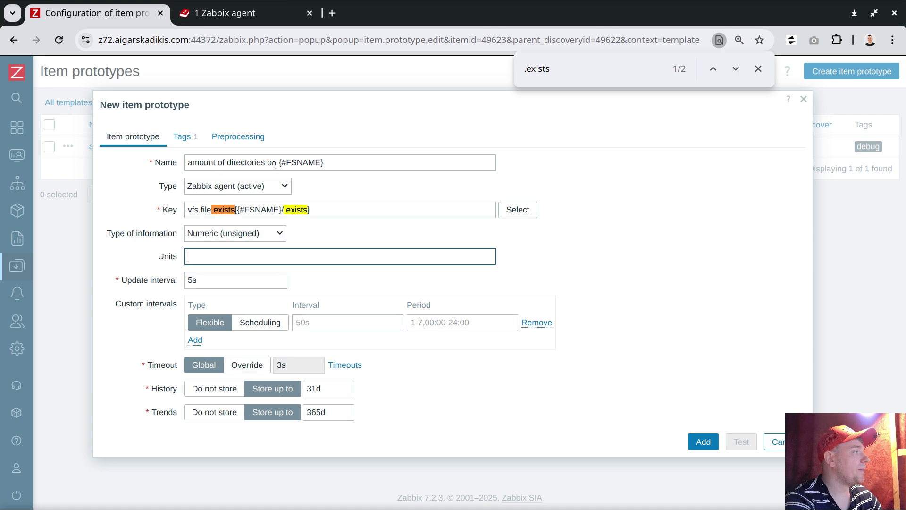
- Rename the cloned item prototype as "dummy file exists on {#FSNAME}" and add it to the discovery rule
drag(276, 164, 176, 165)
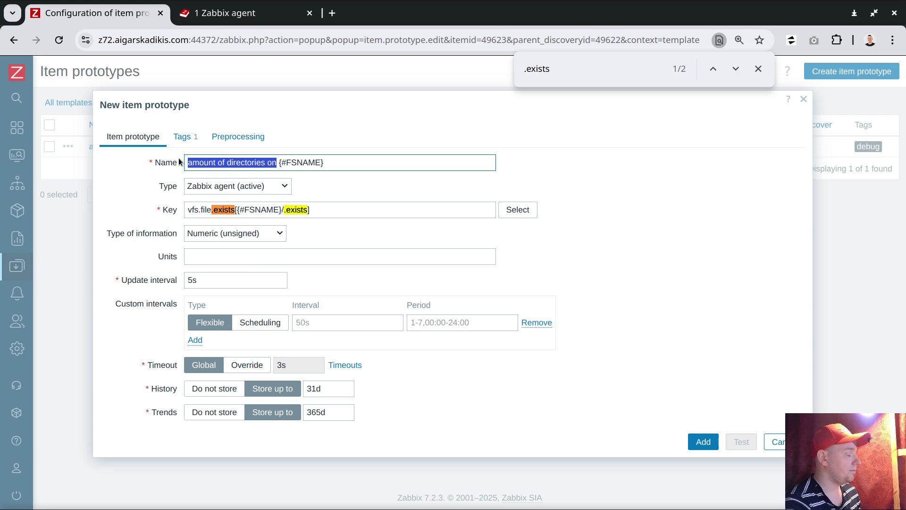
key(BackSpace)
text(dum)
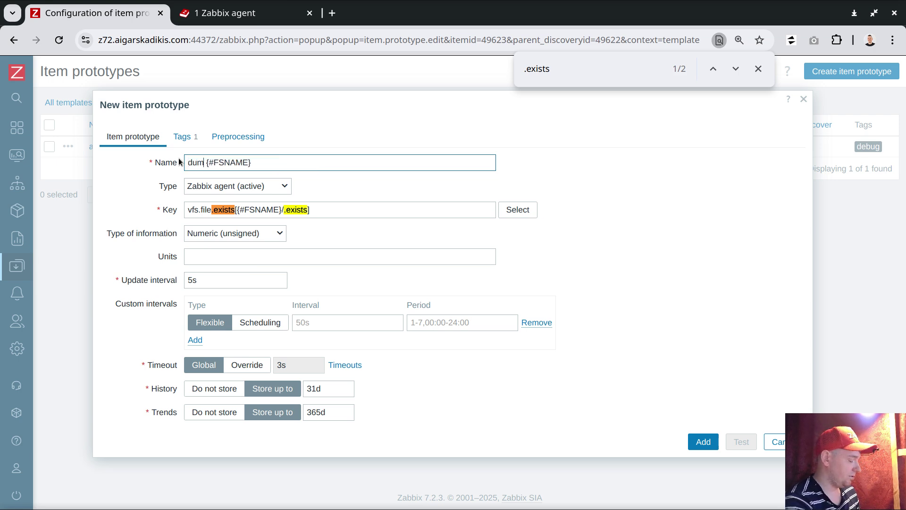
text(my file exis)
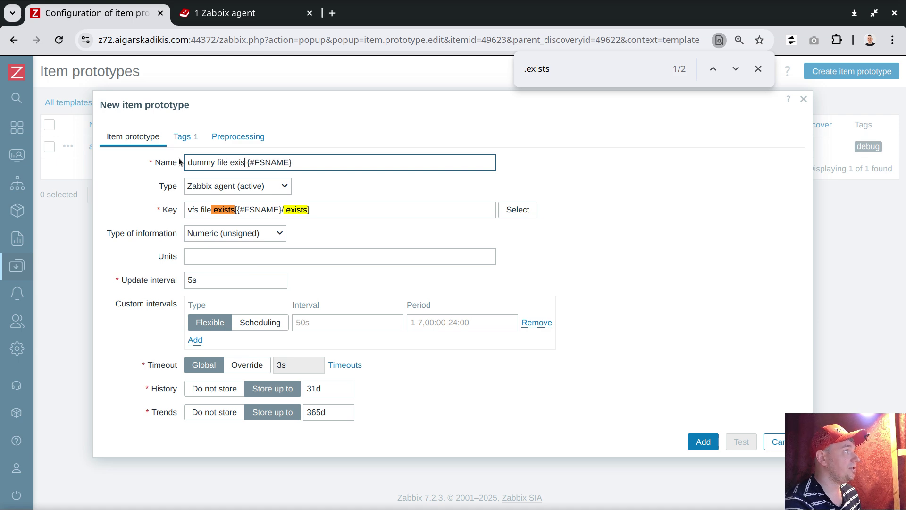
text(ts on)
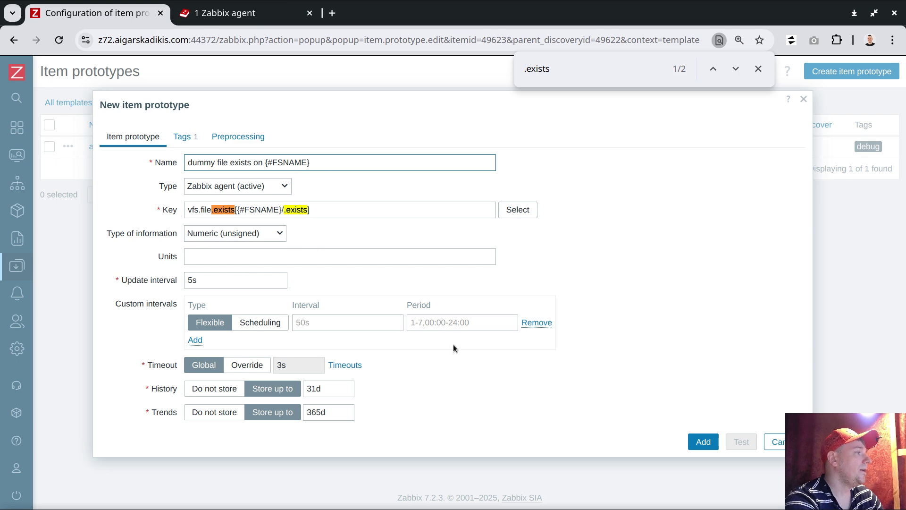
scroll(453, 344, down, 3)
scroll(443, 340, up, 3)
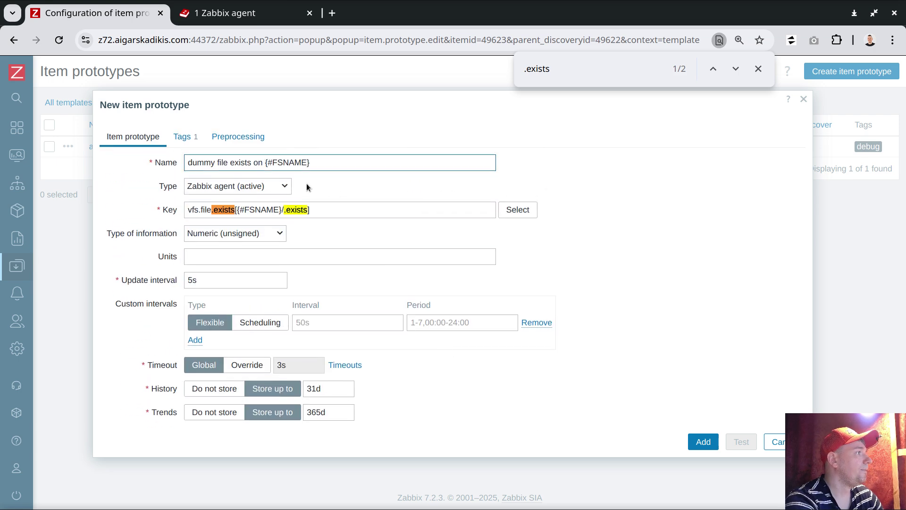
click(704, 442)
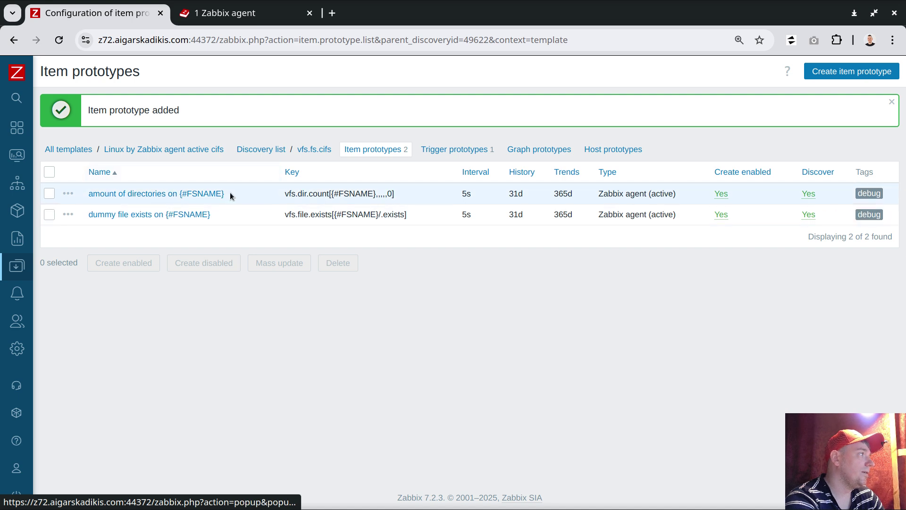
drag(231, 191, 87, 193)
drag(213, 214, 83, 210)
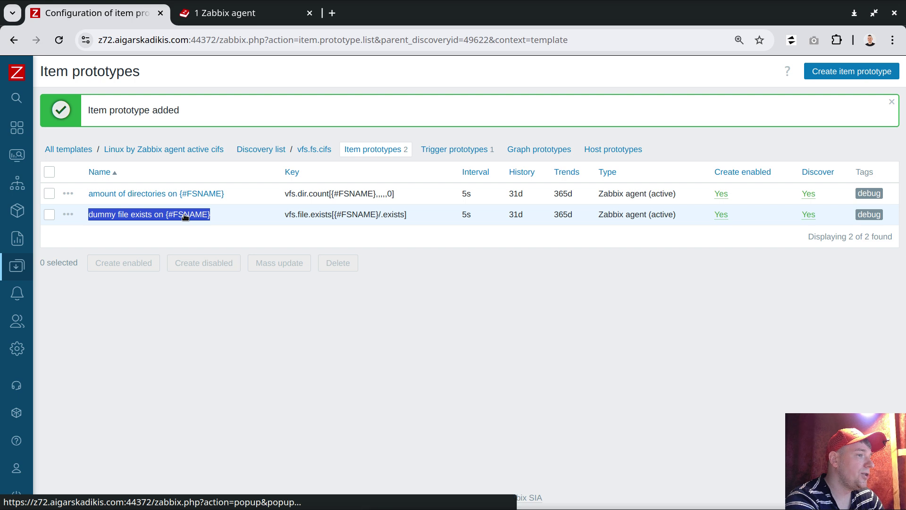
drag(222, 216, 88, 216)
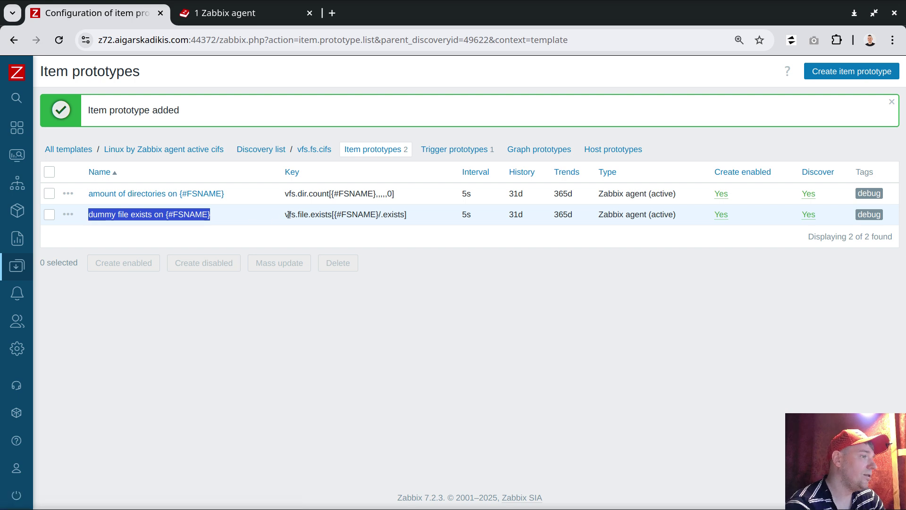
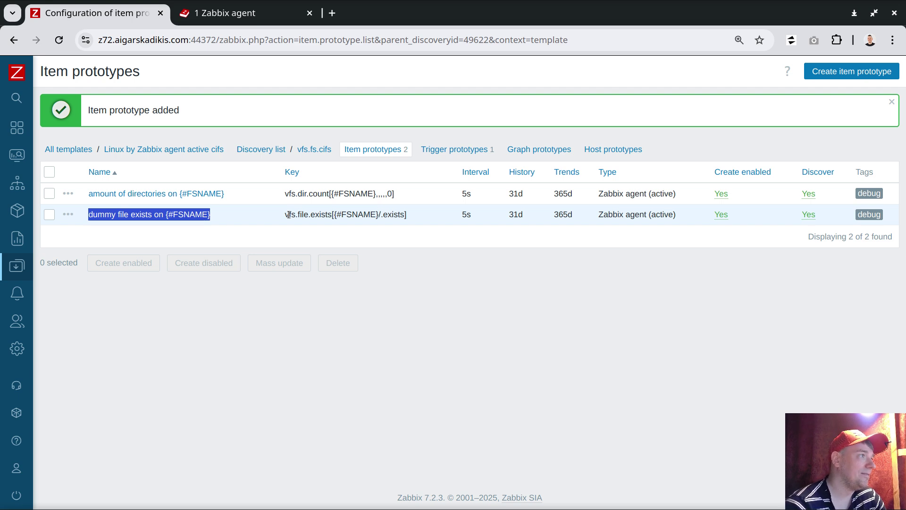
click(383, 364)
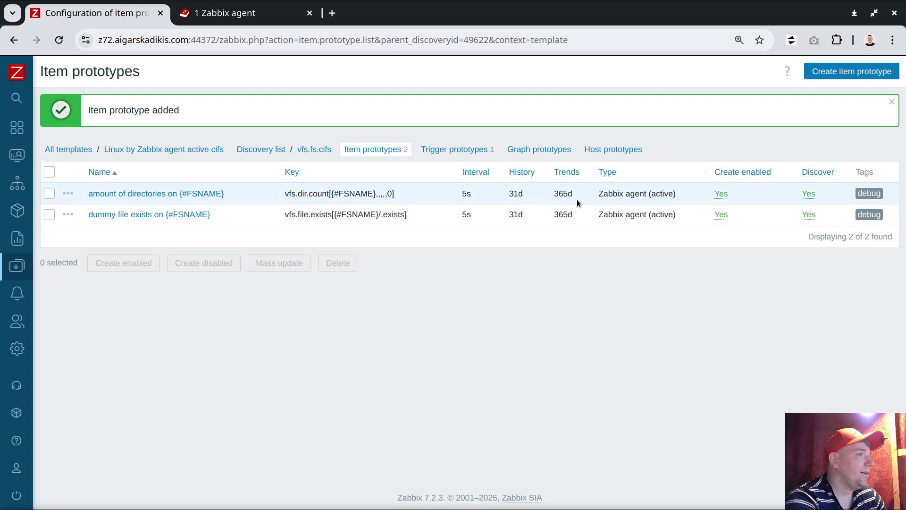
- Start a new trigger prototype for vfs.fs.cifs and insert the condition that the last value of "dummy file exists on {#FSNAME}" equals 0
click(457, 150)
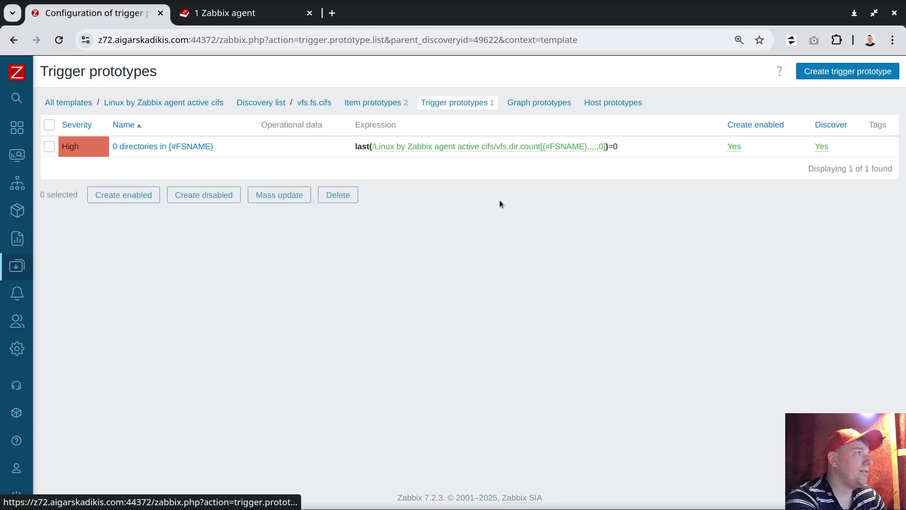
click(848, 72)
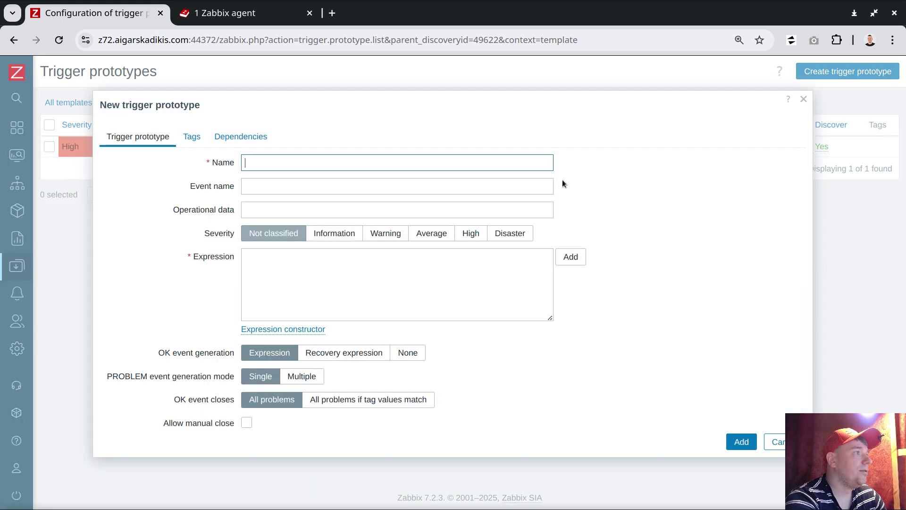
click(580, 257)
click(661, 137)
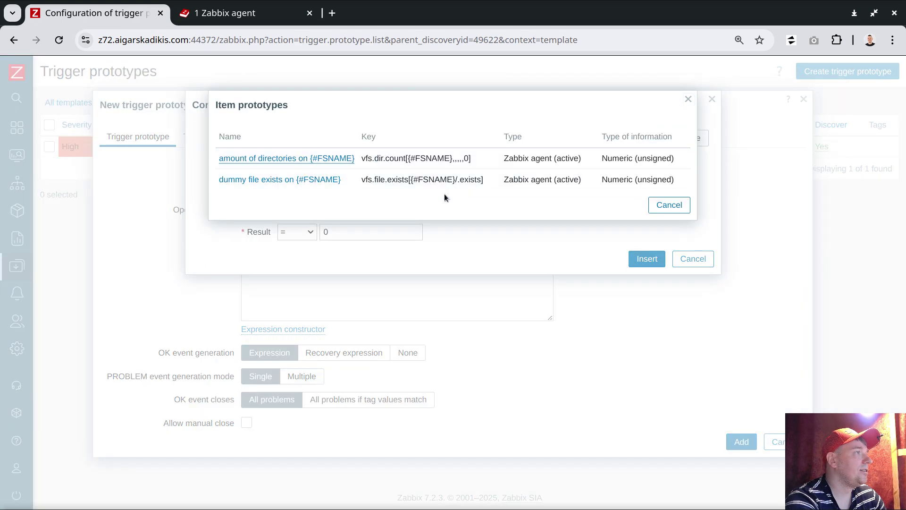
click(278, 180)
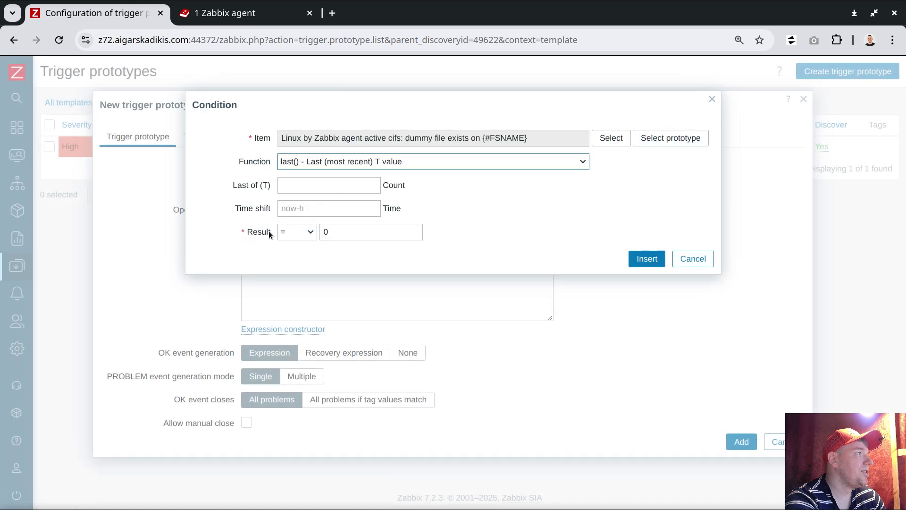
click(327, 237)
click(646, 259)
- Add the trigger prototype with High severity, the name "dummy file does not exist on {#FSNAME}" and manual close allowed
click(471, 233)
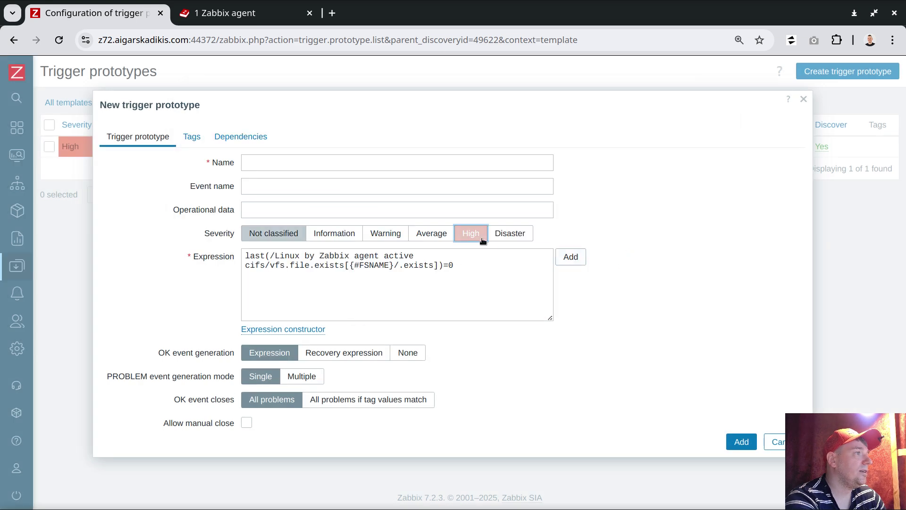
click(422, 158)
text(d)
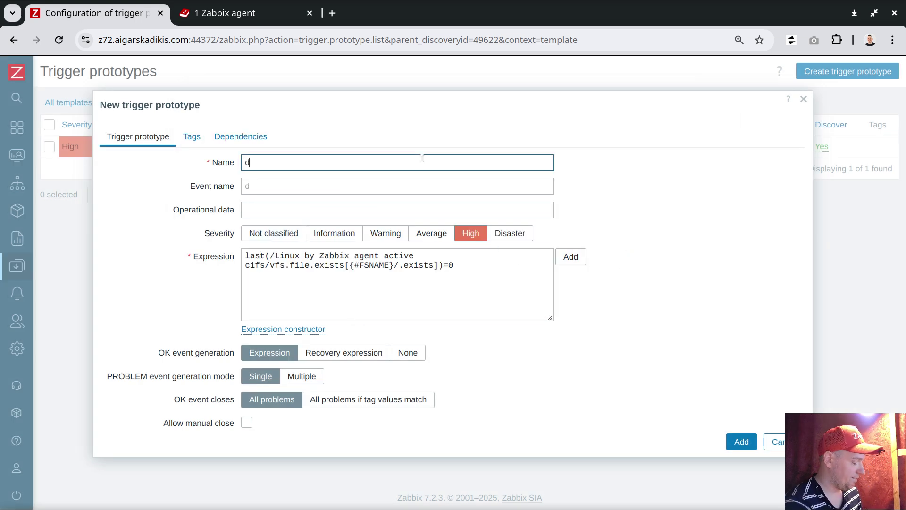
text(ummy file doe)
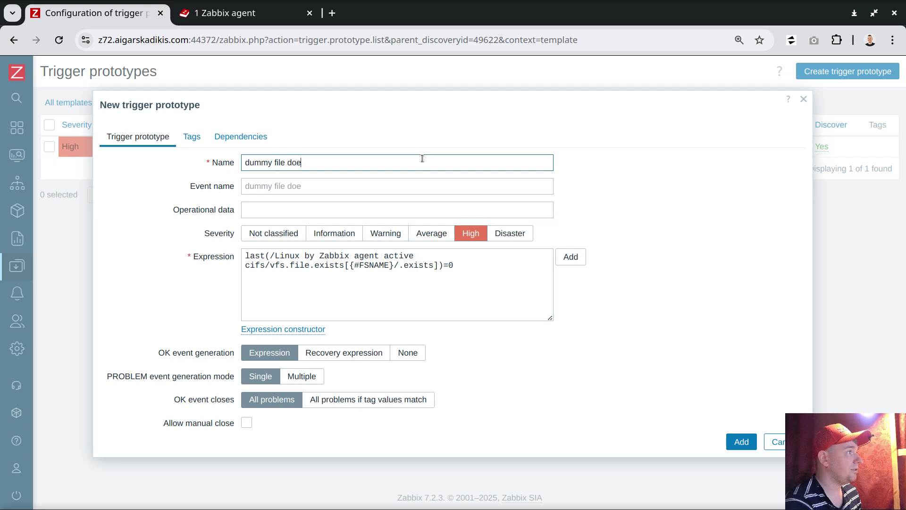
text(s not exist on)
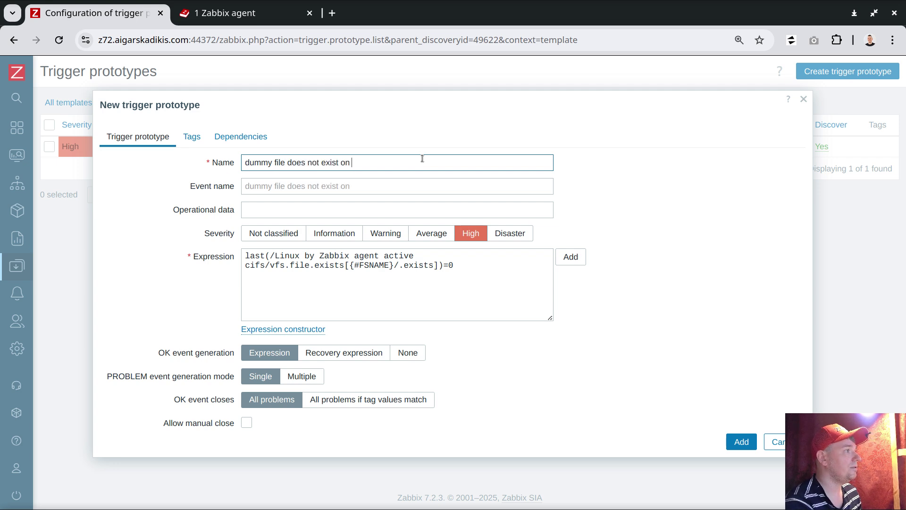
drag(350, 263, 396, 265)
key(ctrl+c)
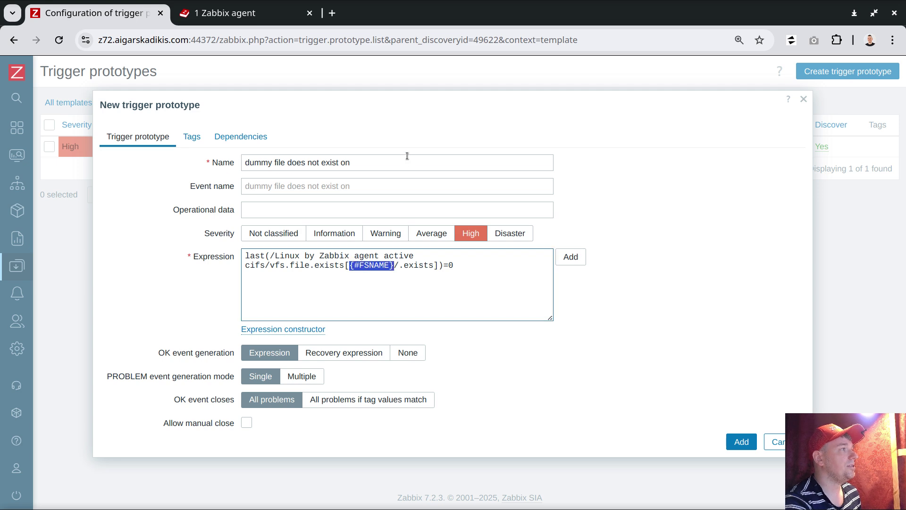
click(406, 165)
key(ctrl+v)
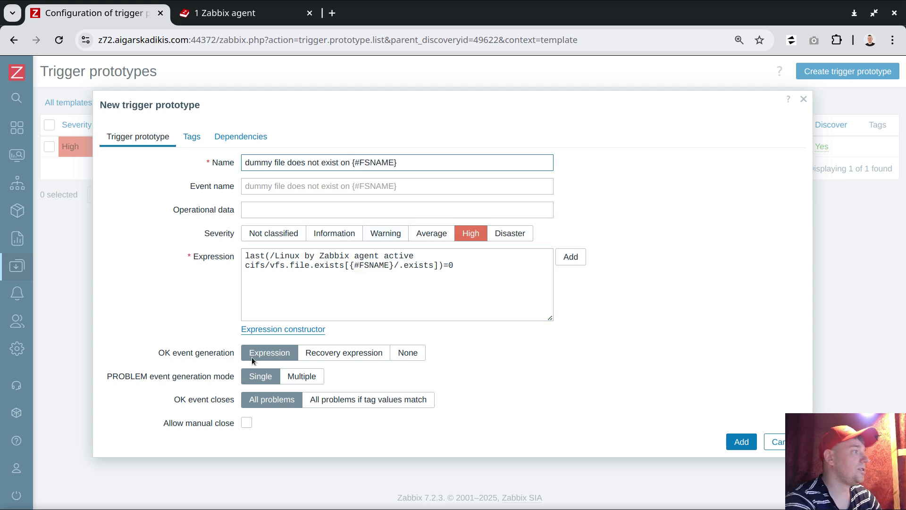
click(246, 422)
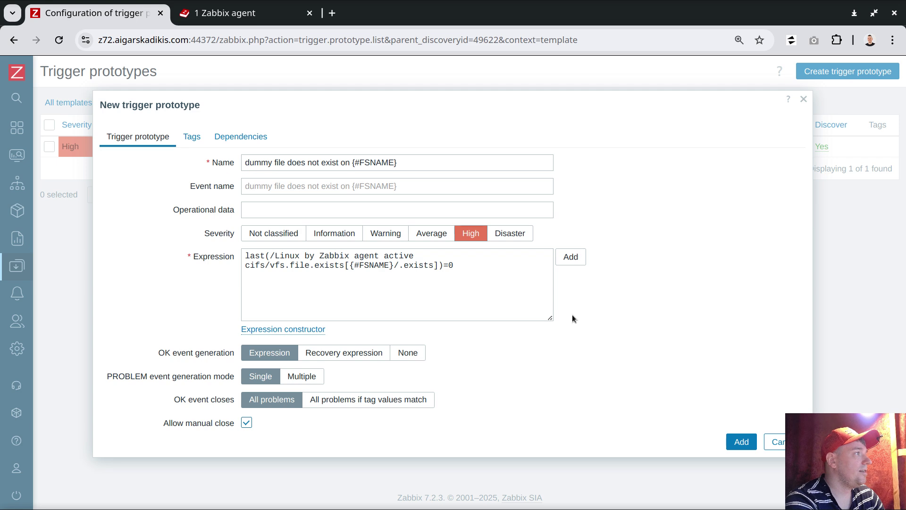
click(741, 441)
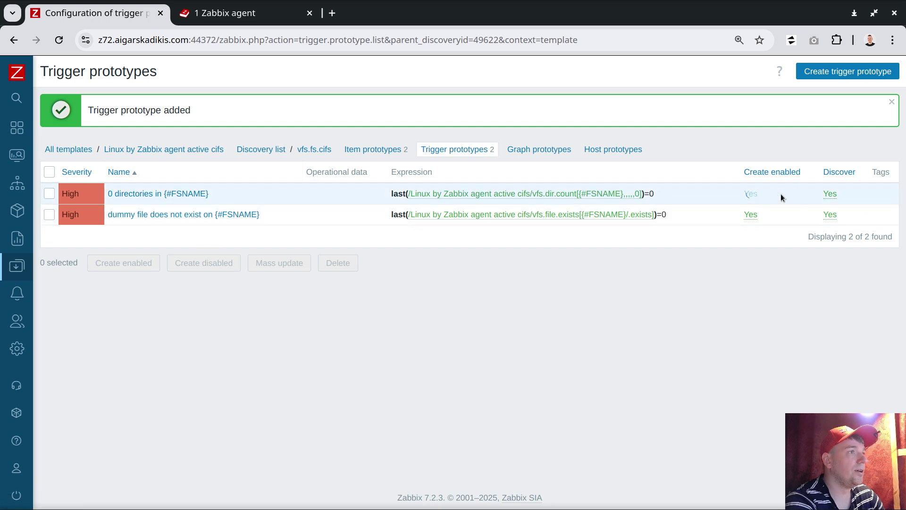
- Set both Create enabled and Discover to No for the trigger prototype "0 directories in {#FSNAME}"
click(830, 195)
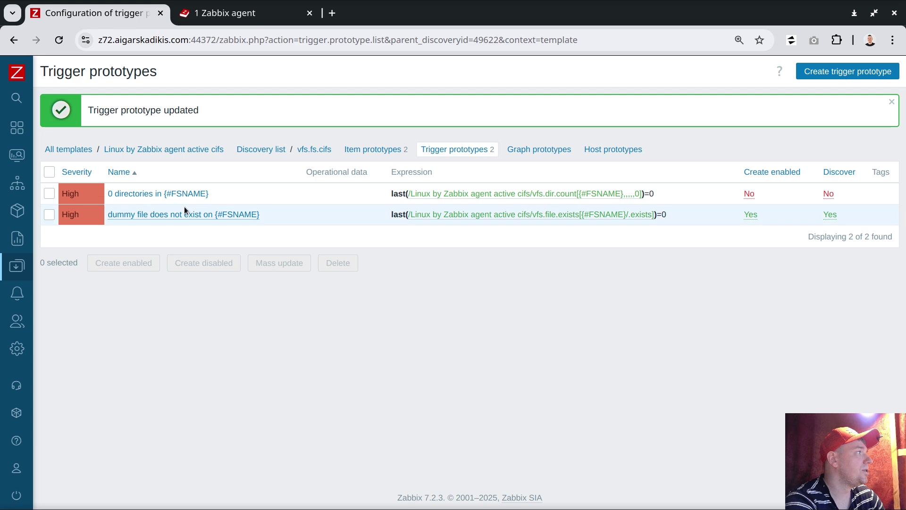
- Unlink and clear the template "Linux by Zabbix agent active cifs" from the host zbox.gnt1.d12.x86_64.riga and save the host
mouse_move(10, 284)
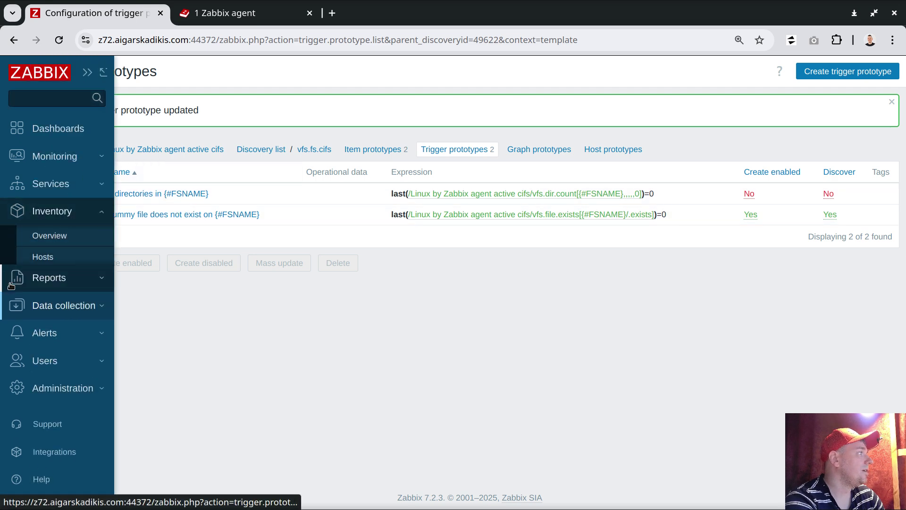
click(62, 306)
click(41, 353)
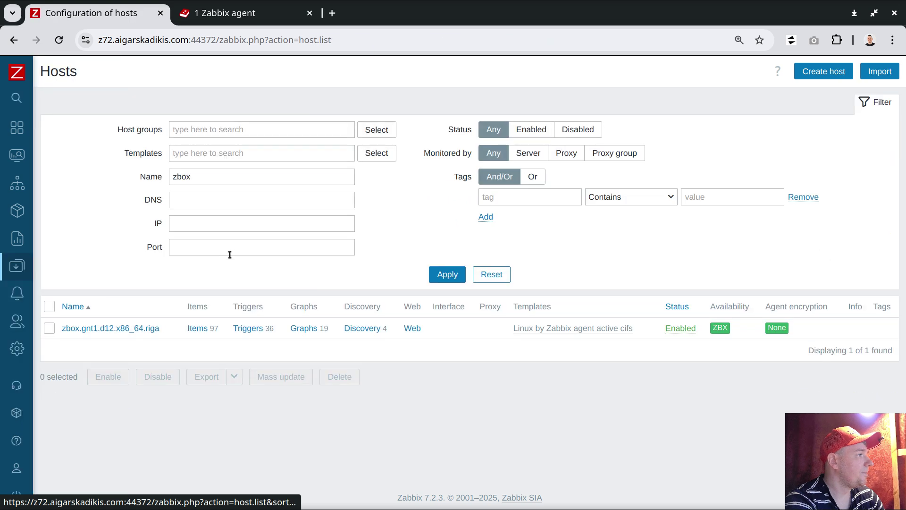
click(49, 327)
click(156, 329)
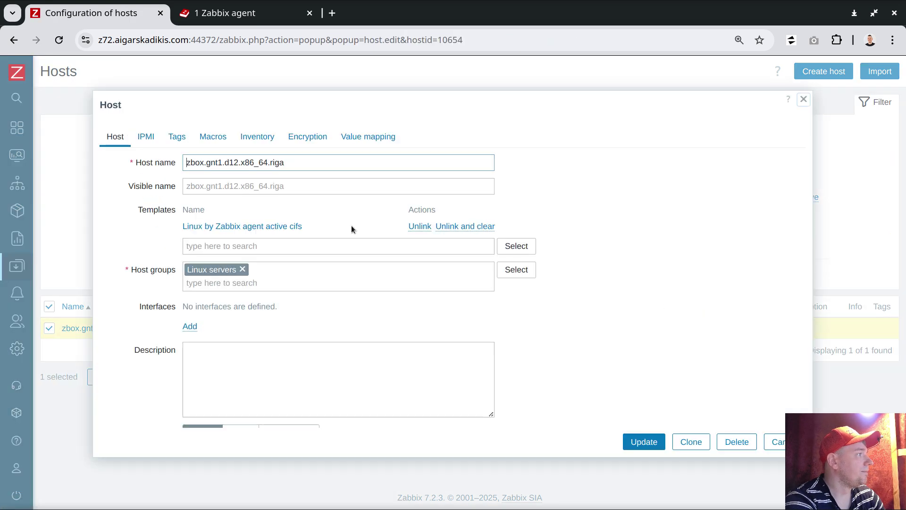
click(462, 226)
click(644, 442)
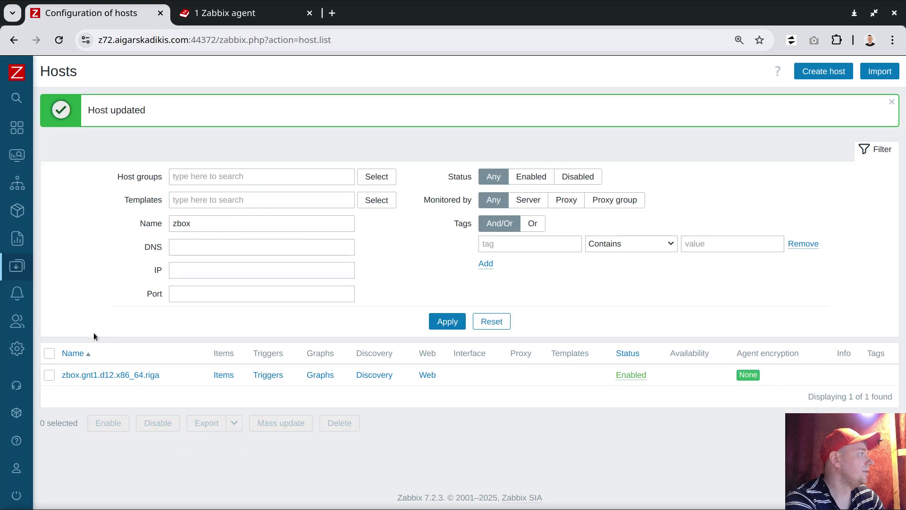
- Link the template "Linux by Zabbix agent active cifs" to the host zbox.gnt1.d12.x86_64.riga and save the host
click(102, 375)
click(248, 212)
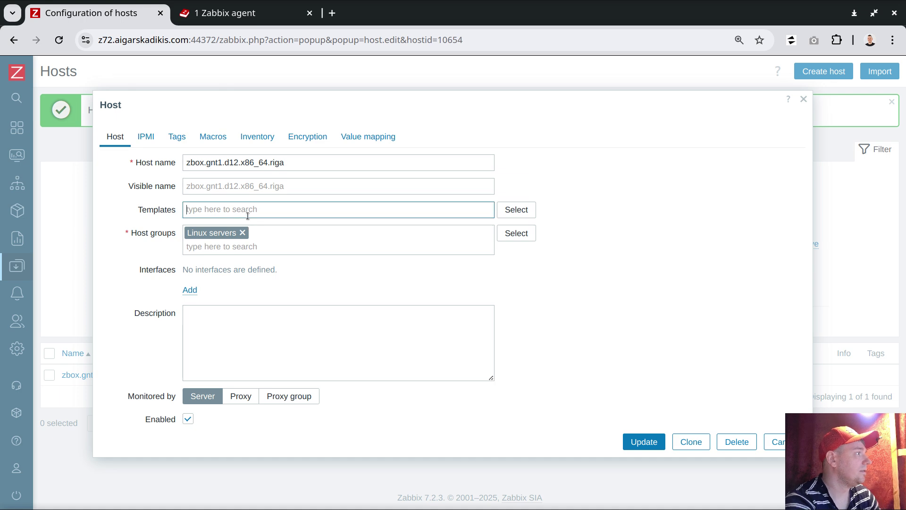
text(cifs)
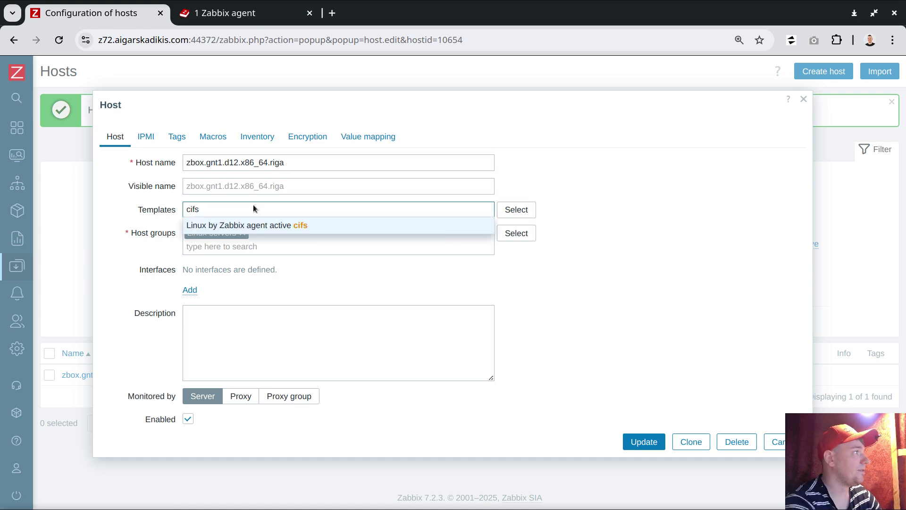
click(246, 225)
click(642, 441)
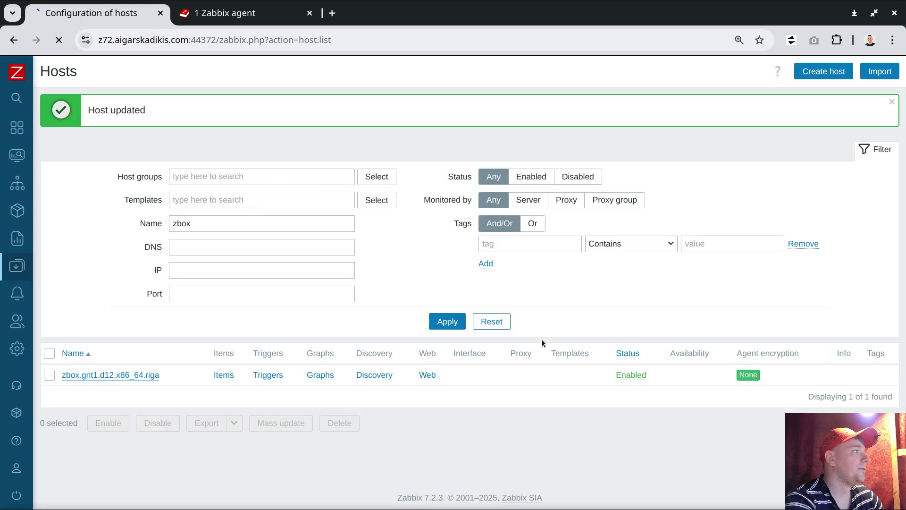
- Switch to the terminal and review the touch .exists command, the Downloads folder and the current TB directory
key(alt+Tab)
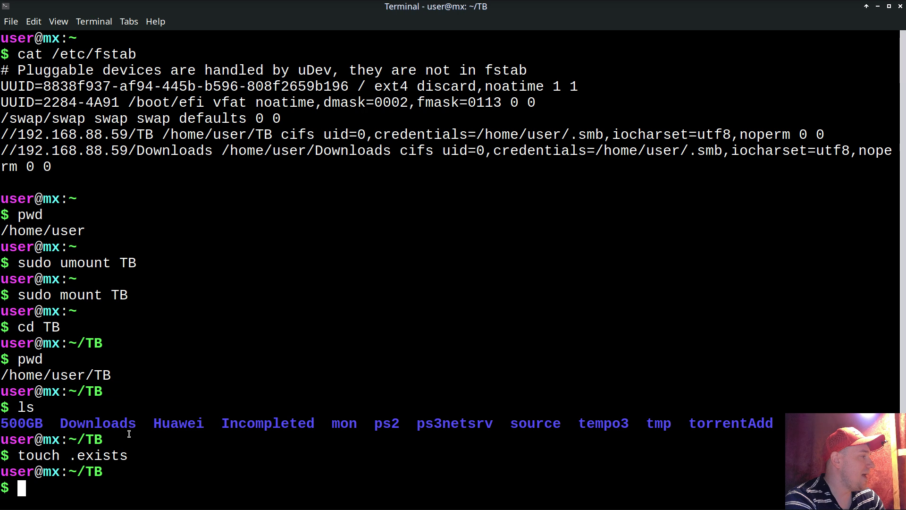
double_click(105, 456)
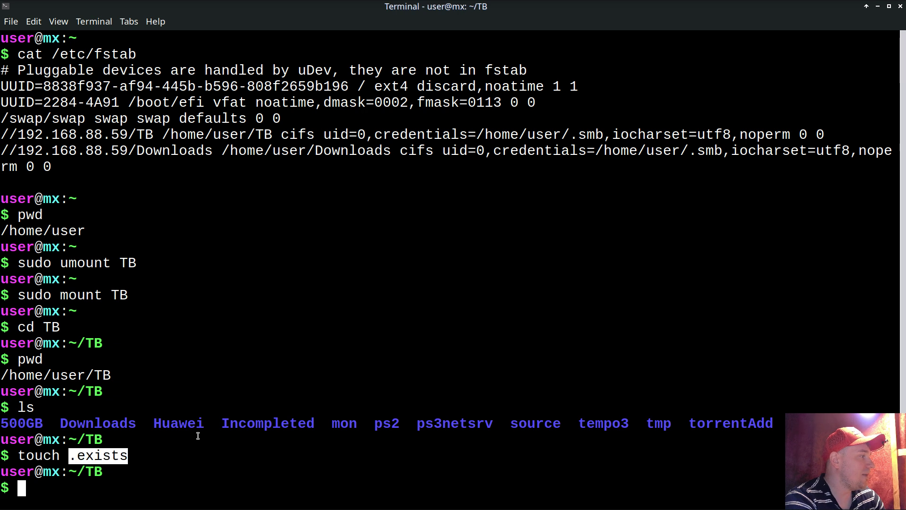
double_click(106, 423)
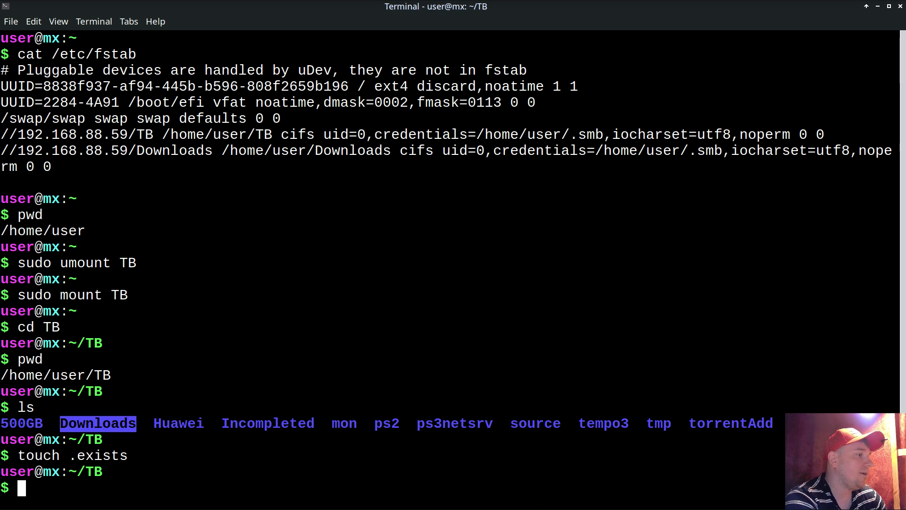
click(90, 422)
double_click(89, 422)
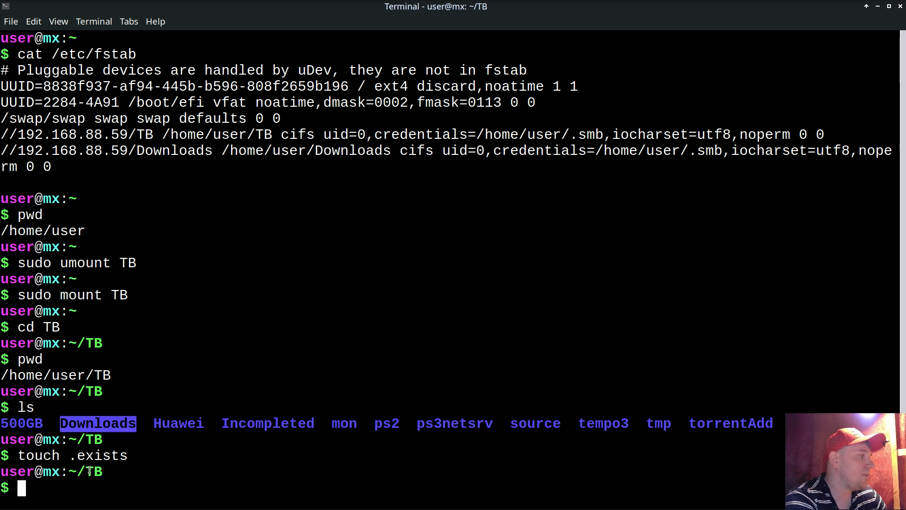
drag(77, 472, 100, 472)
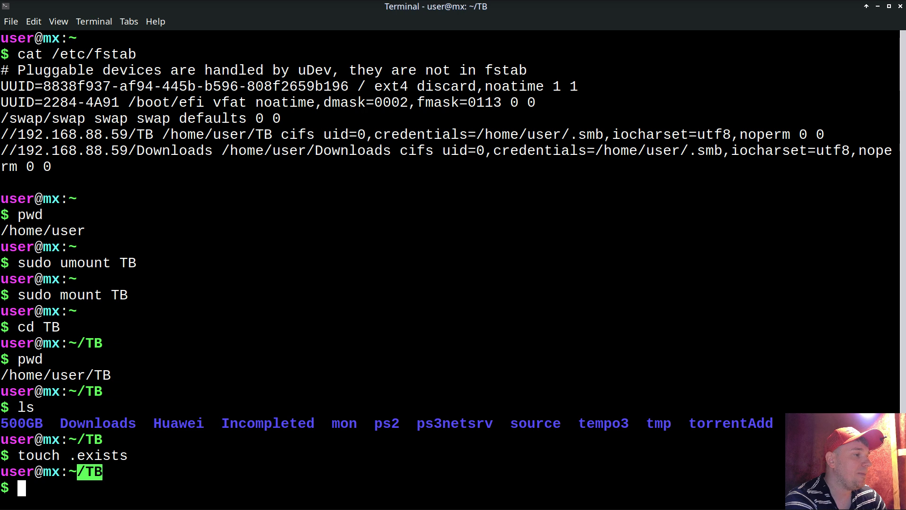
- Switch to Zabbix in the browser, open Latest data and check the dummy file items for Downloads and TB
key(alt+Tab)
mouse_move(19, 276)
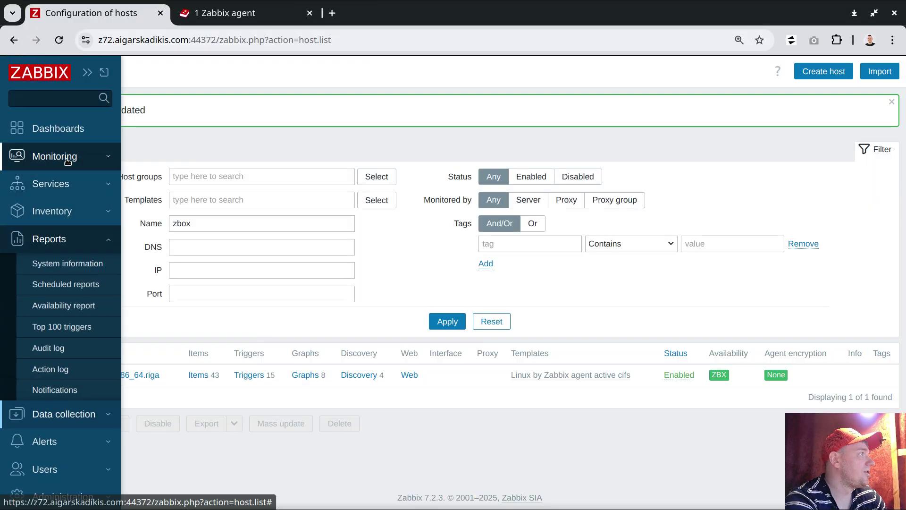
click(67, 160)
click(52, 223)
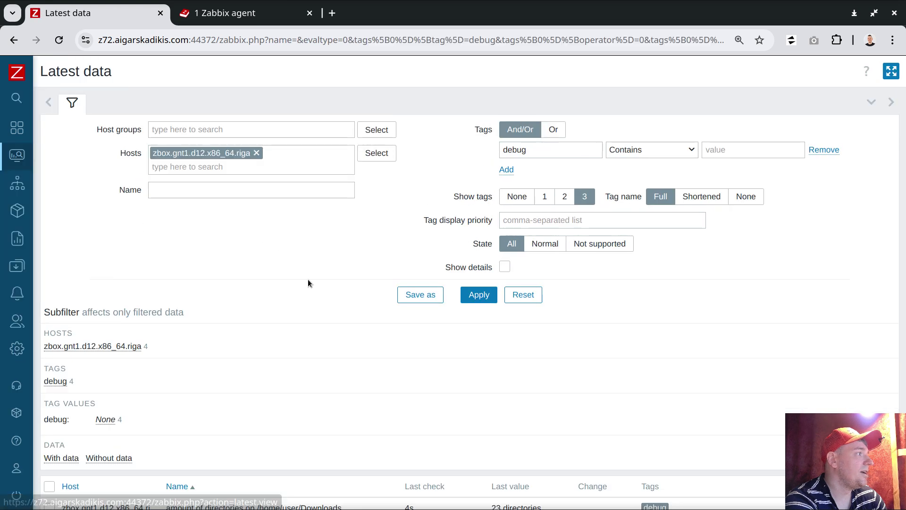
scroll(307, 282, down, 4)
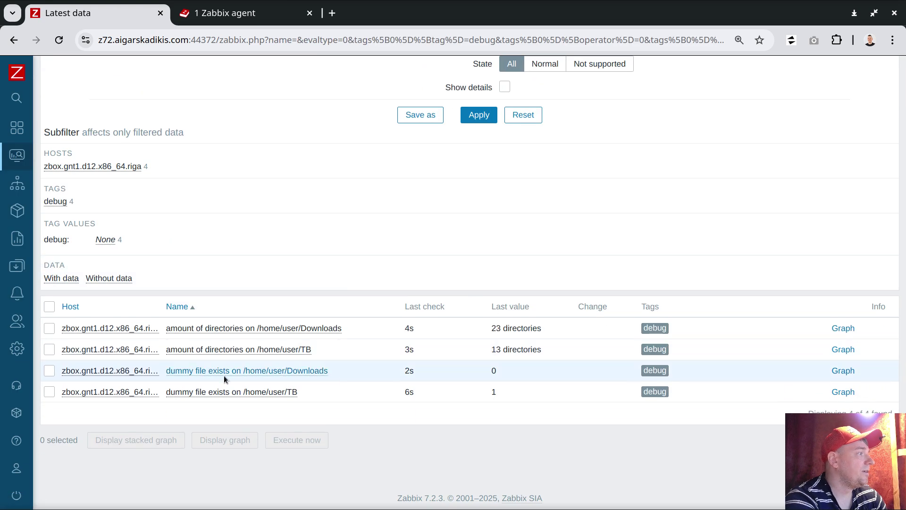
drag(303, 395, 244, 392)
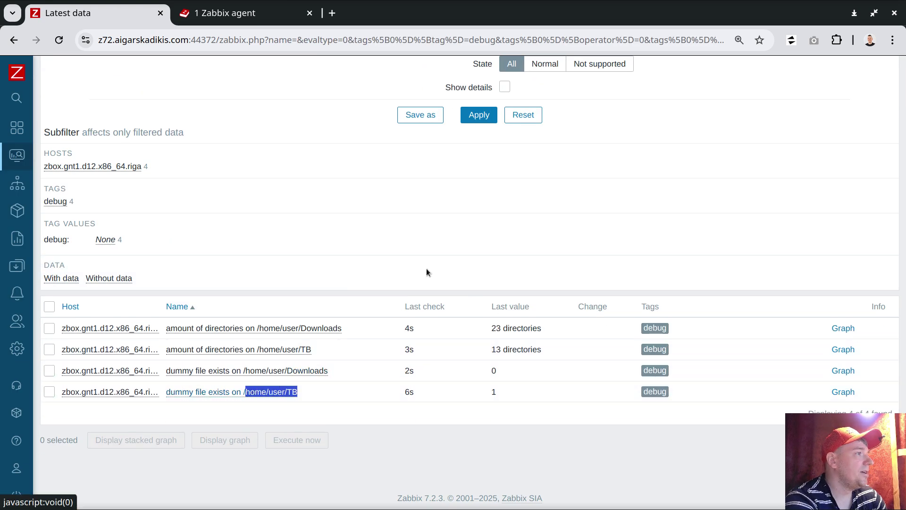
- Turn on Show details for the Latest data list and apply the filter
scroll(573, 125, up, 2)
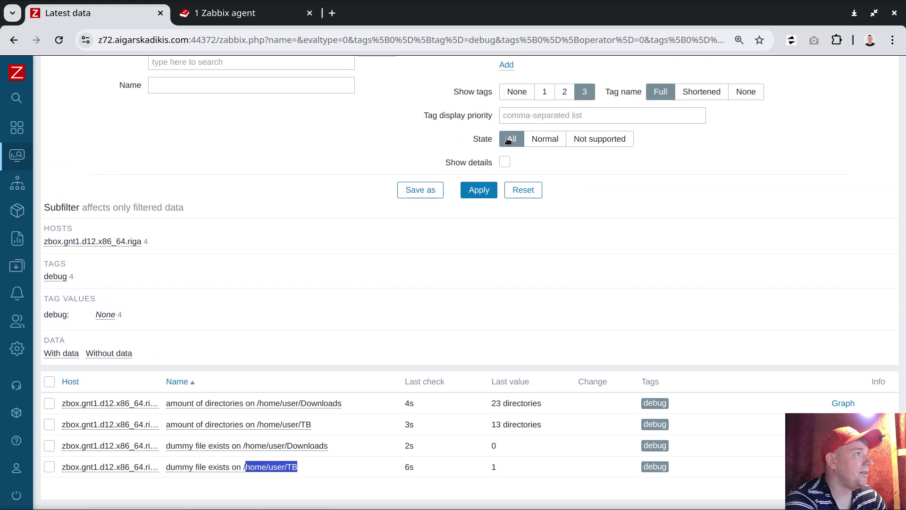
click(502, 164)
click(479, 189)
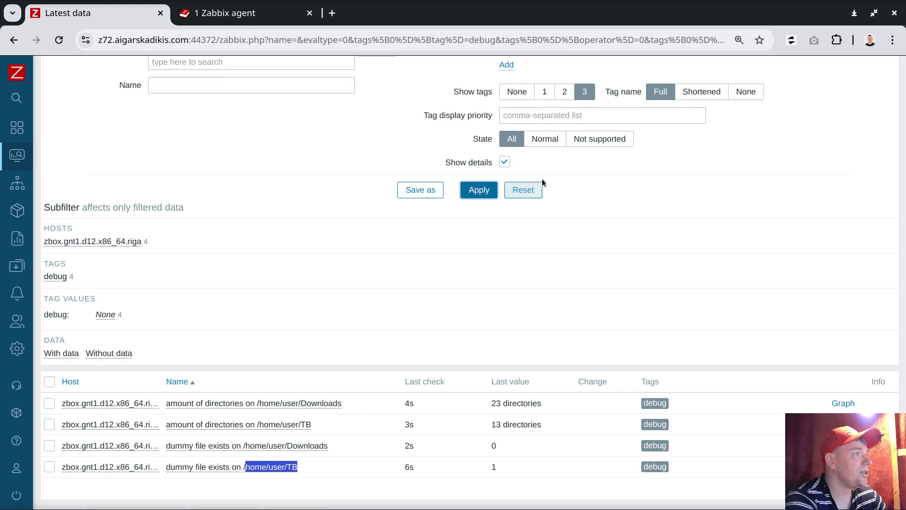
scroll(319, 254, down, 2)
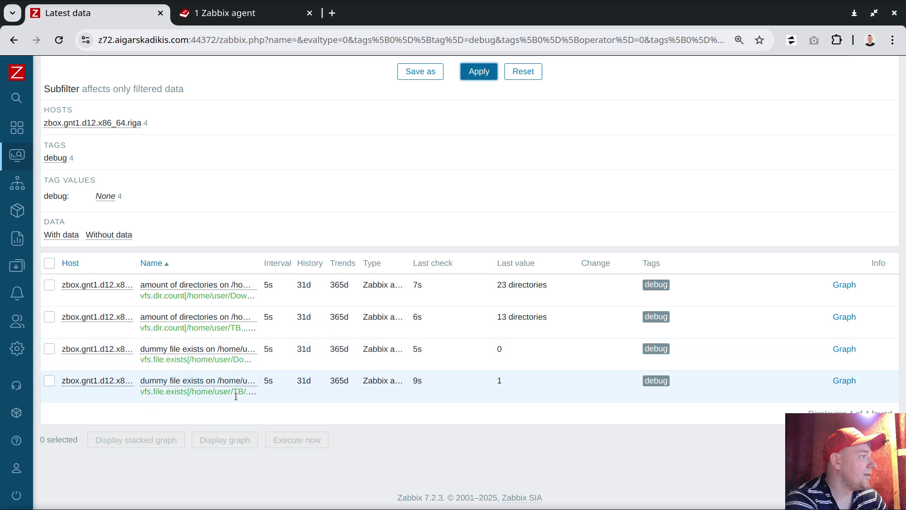
- Copy the item key of the Downloads dummy file item and paste it into notes.txt in Geany
triple_click(224, 360)
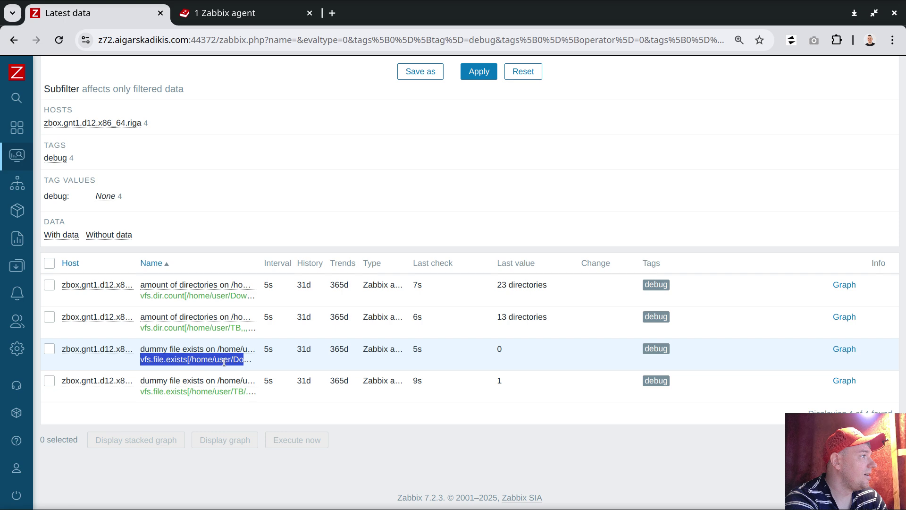
right_click(223, 360)
click(272, 150)
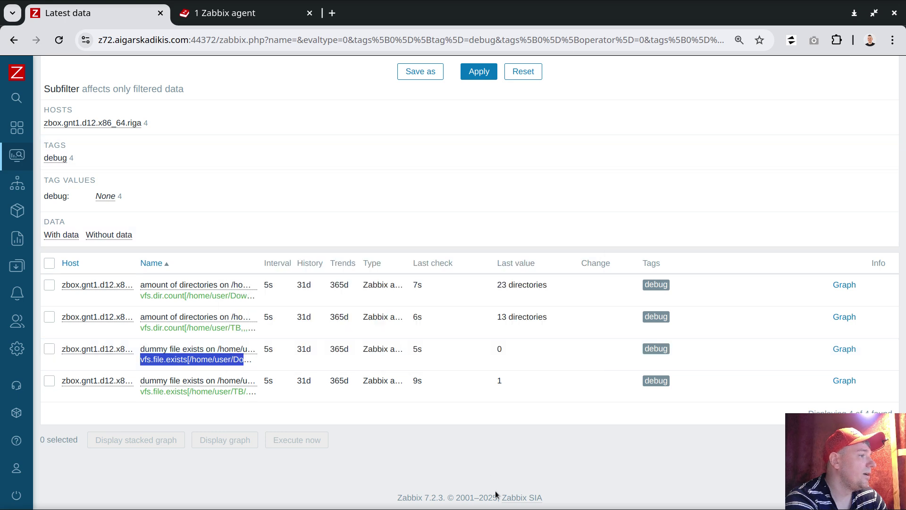
key(alt+Tab)
key(ctrl+v)
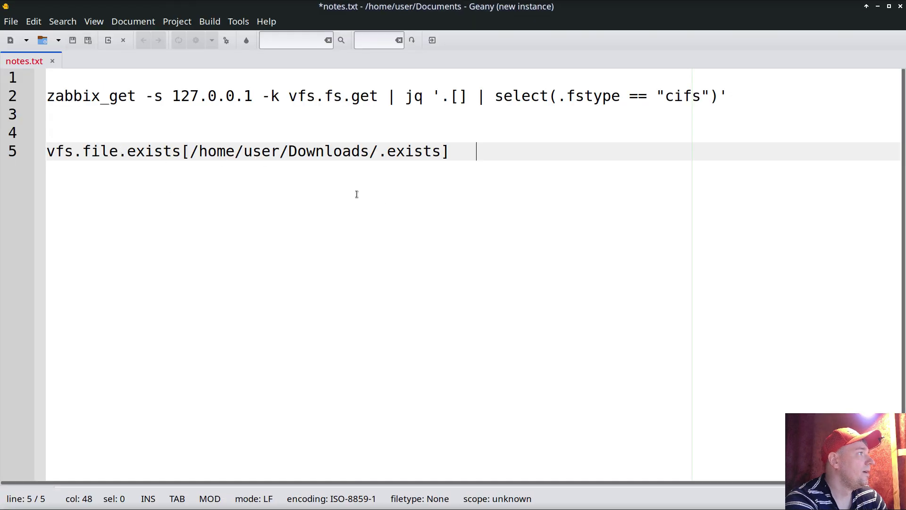
- Copy only the path /home/user/Downloads/.exists from the pasted item key in notes.txt
drag(189, 151, 439, 152)
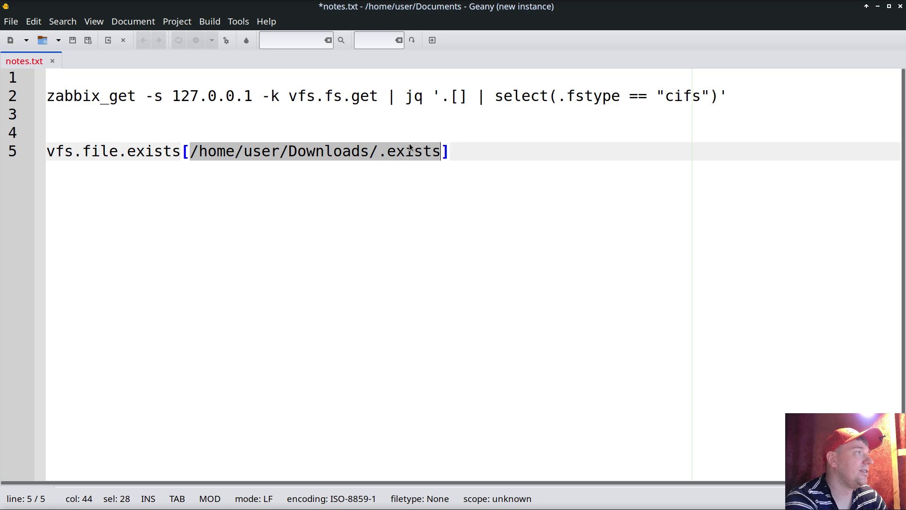
click(879, 9)
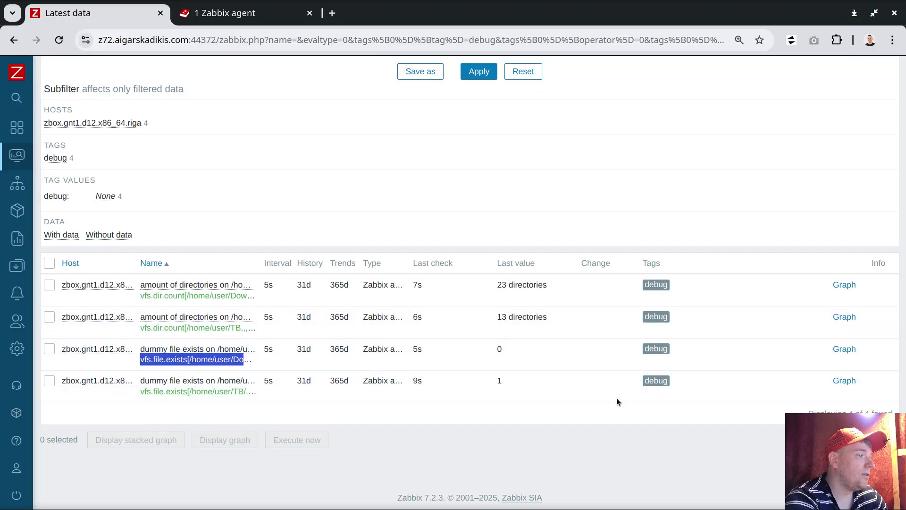
key(alt+Tab)
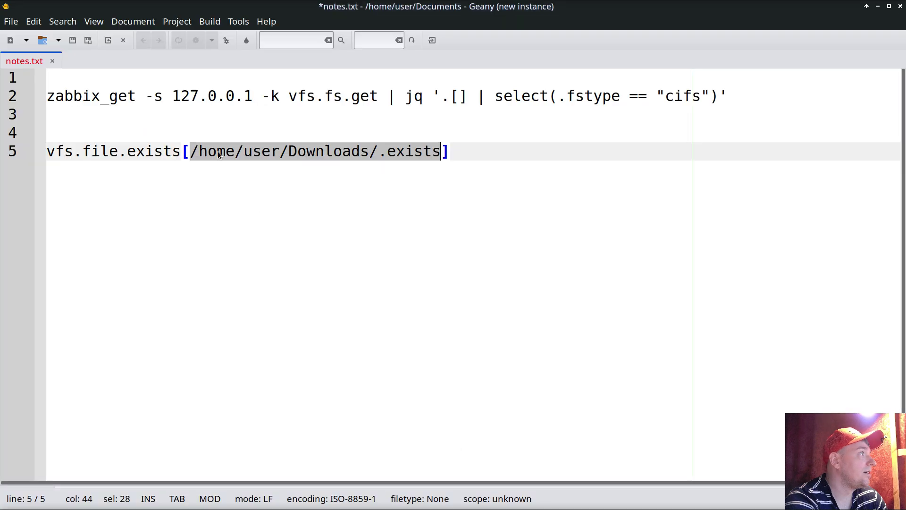
right_click(380, 154)
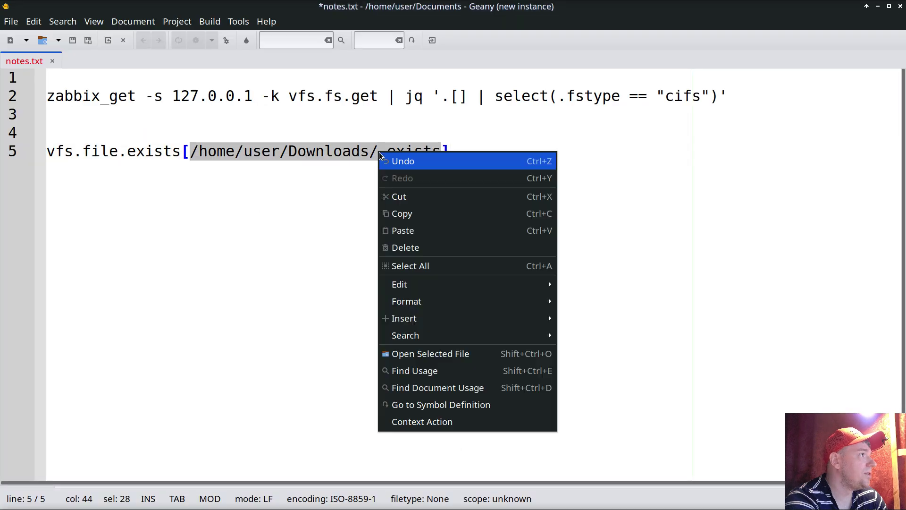
click(403, 214)
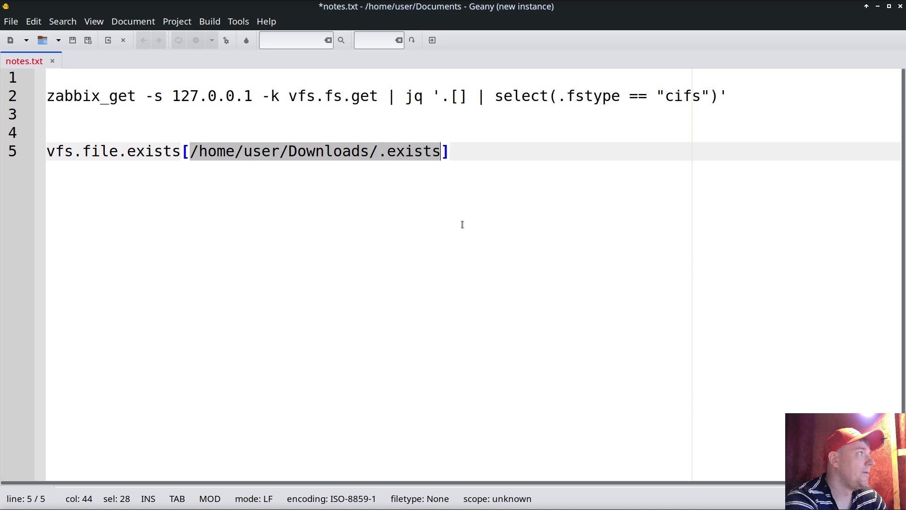
- Switch to the terminal and change the working directory to ../Downloads/
key(alt+Tab)
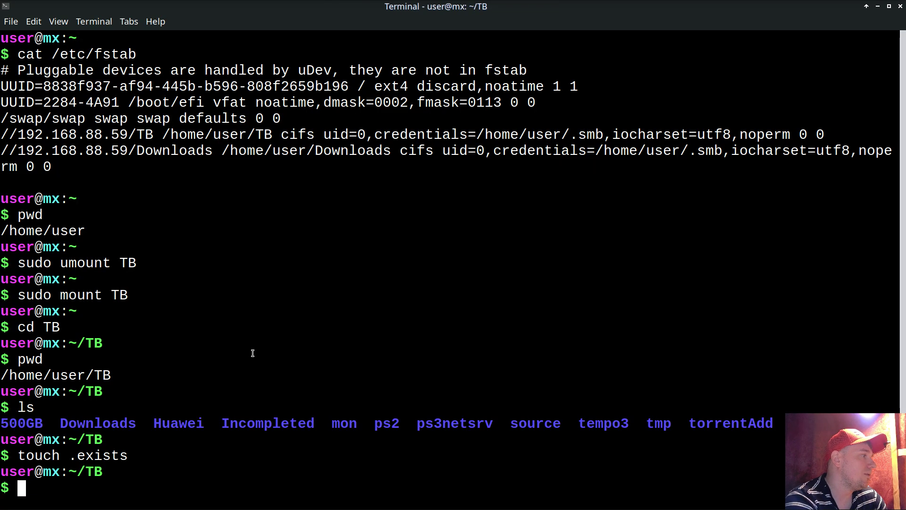
key(Return)
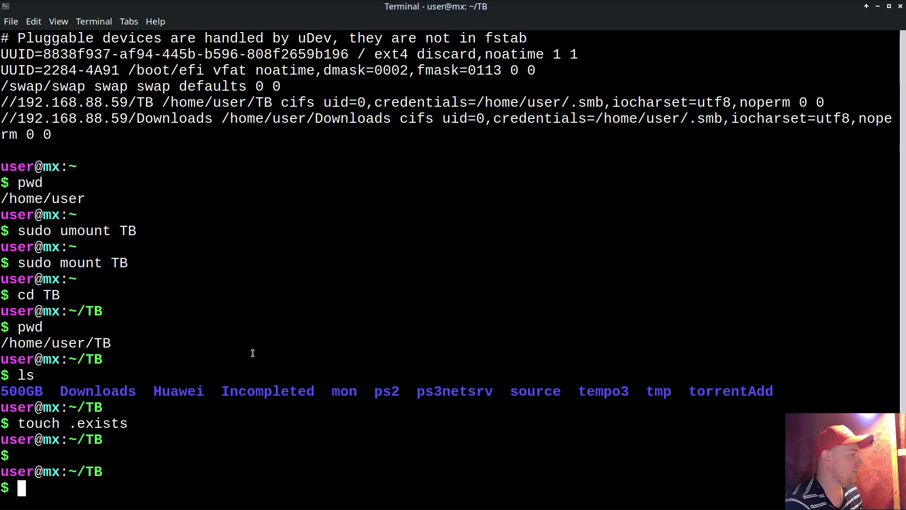
text(cd ../Do)
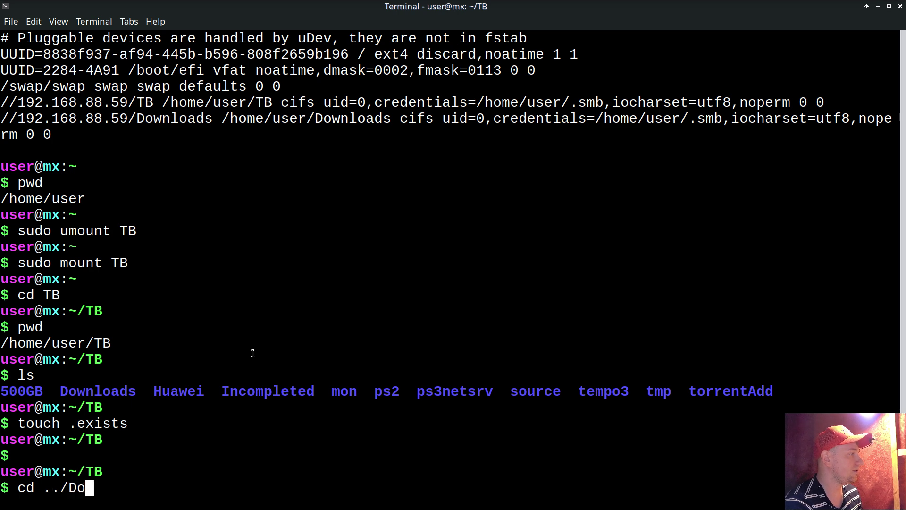
key(Tab)
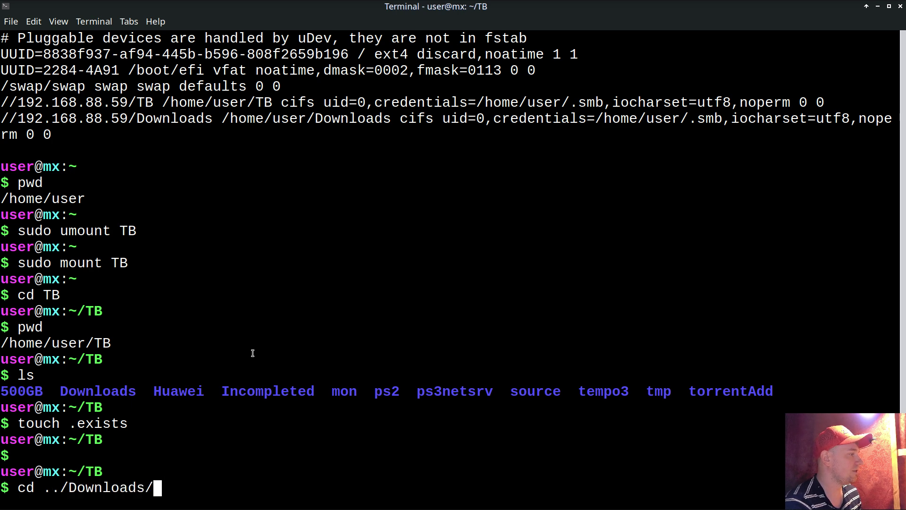
key(Return)
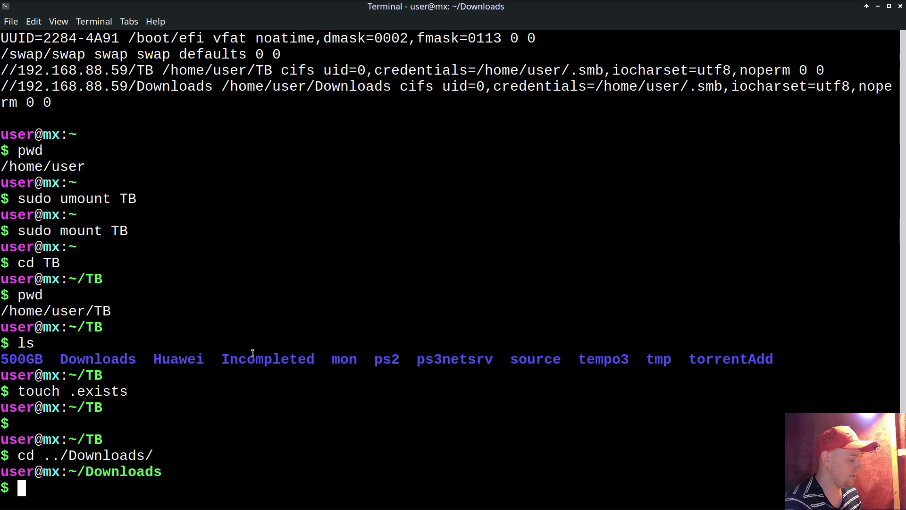
- Count the lines of the Downloads directory listing with ls -lh | wc -l
text(ls -lh | w)
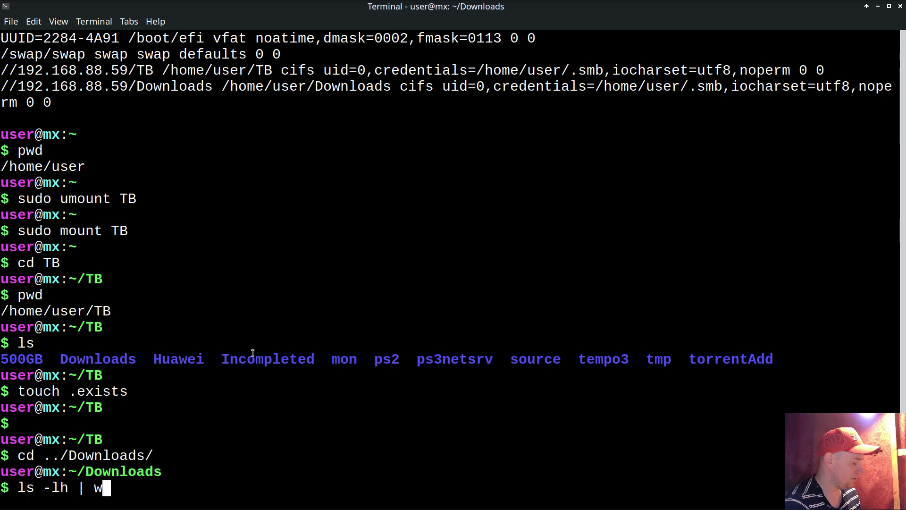
text(c -l)
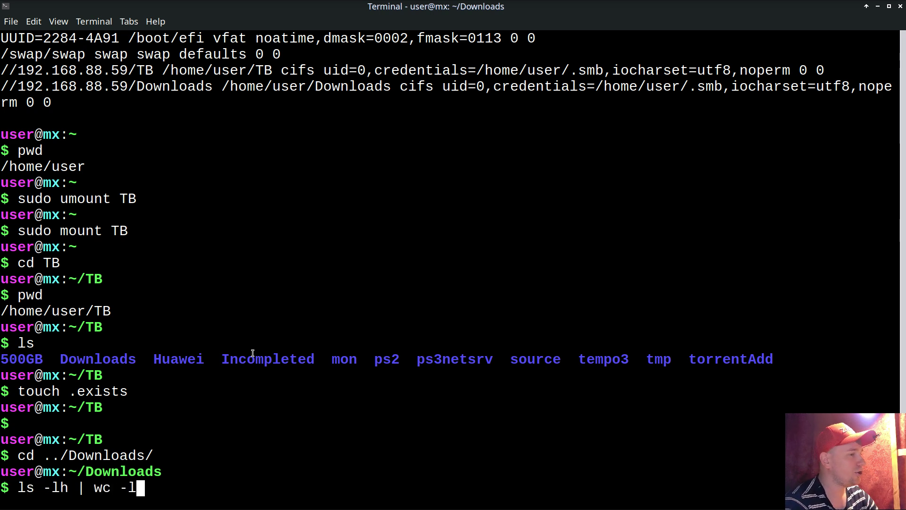
key(Return)
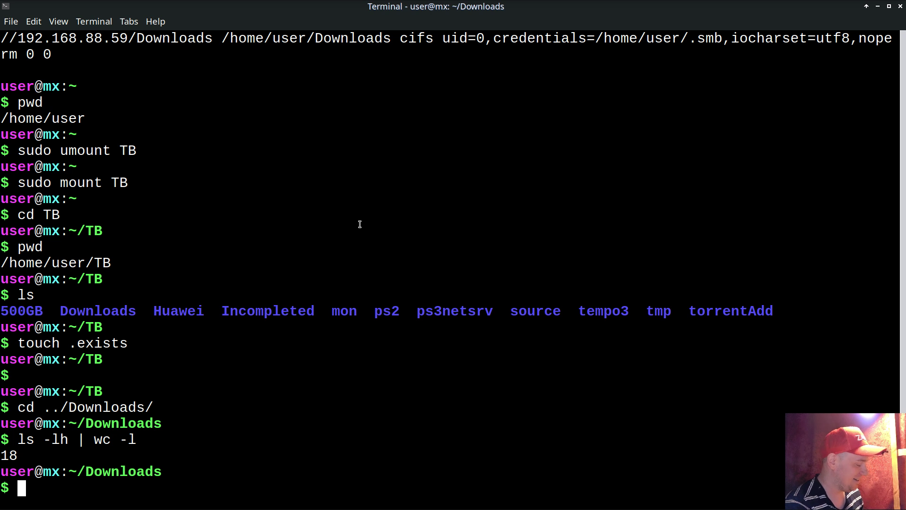
- Create the dummy file with touch /home/user/Downloads/.exists and switch back to Zabbix in the browser
text(touch)
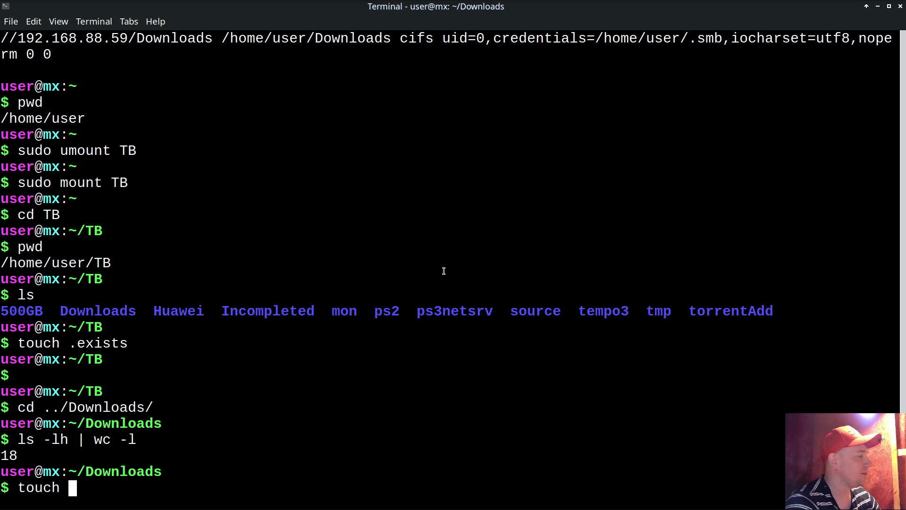
key(ctrl+shift+v)
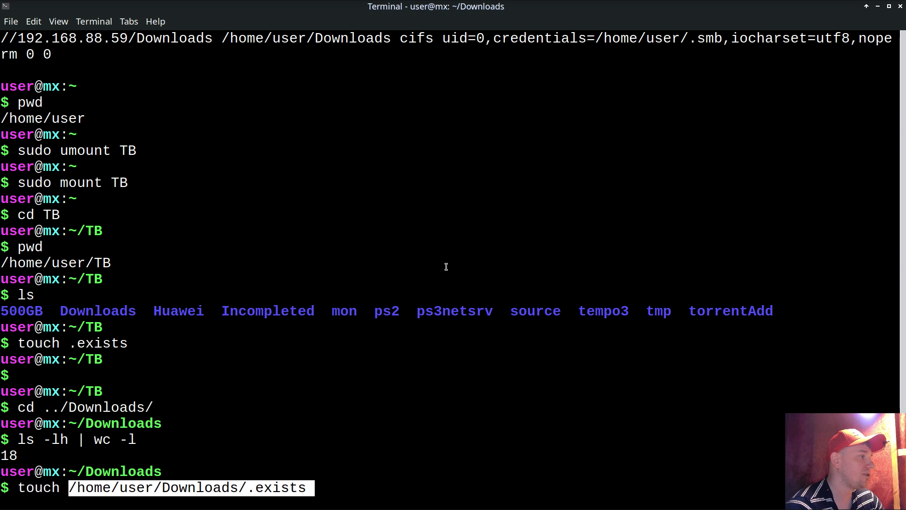
key(Return)
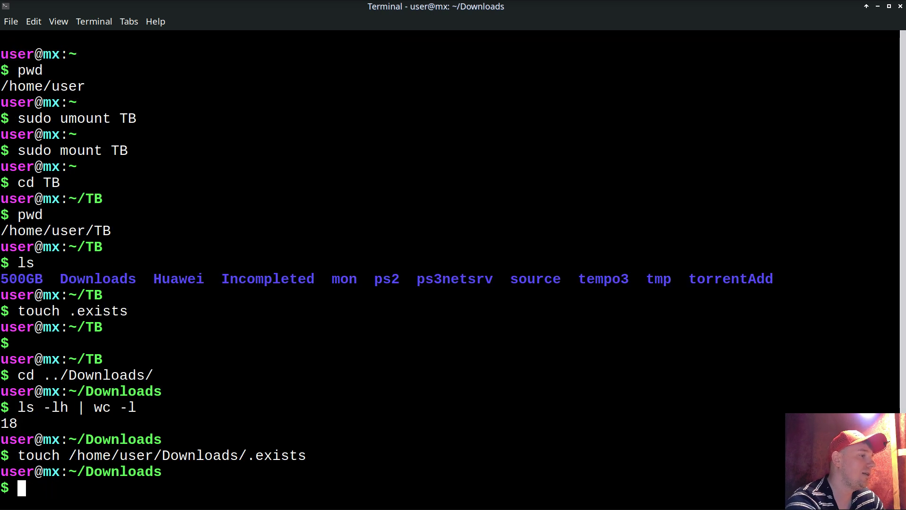
key(alt+Tab)
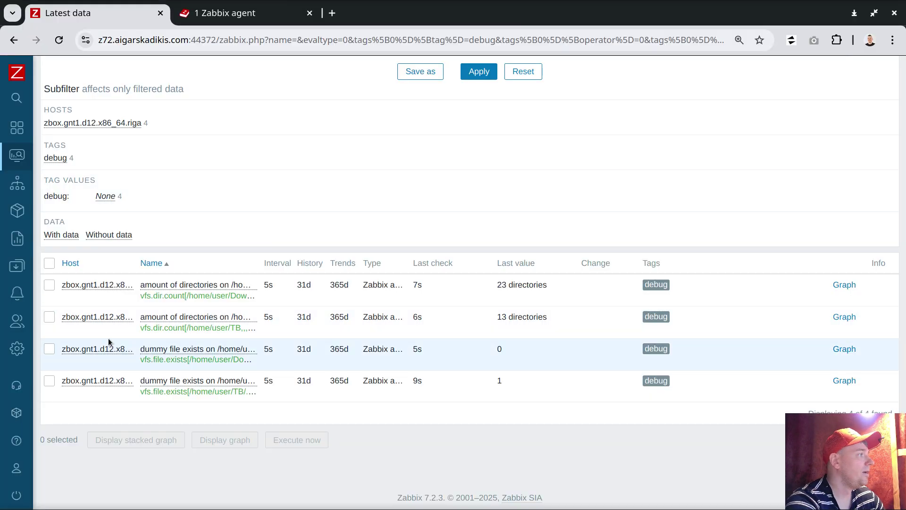
- Open the Problems page for host zbox.gnt1.d12.x86_64.riga and apply the filter with the History view
click(99, 354)
click(138, 101)
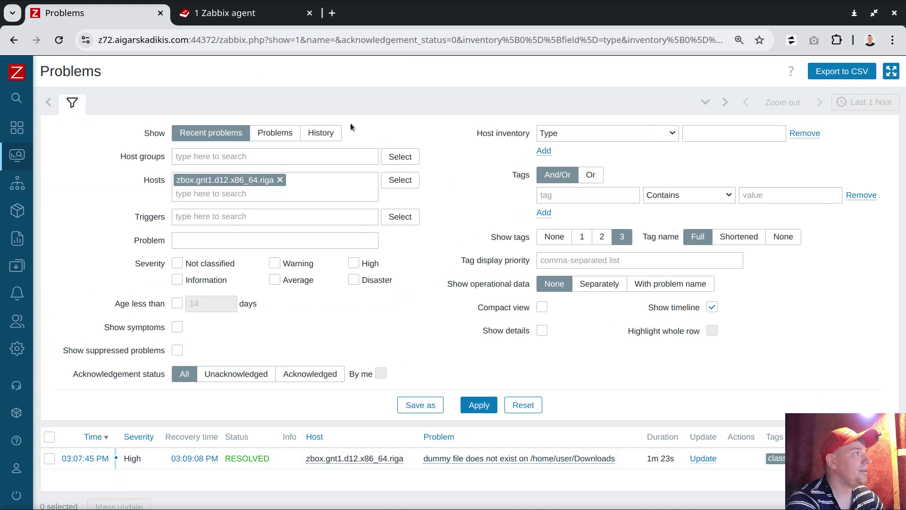
click(323, 133)
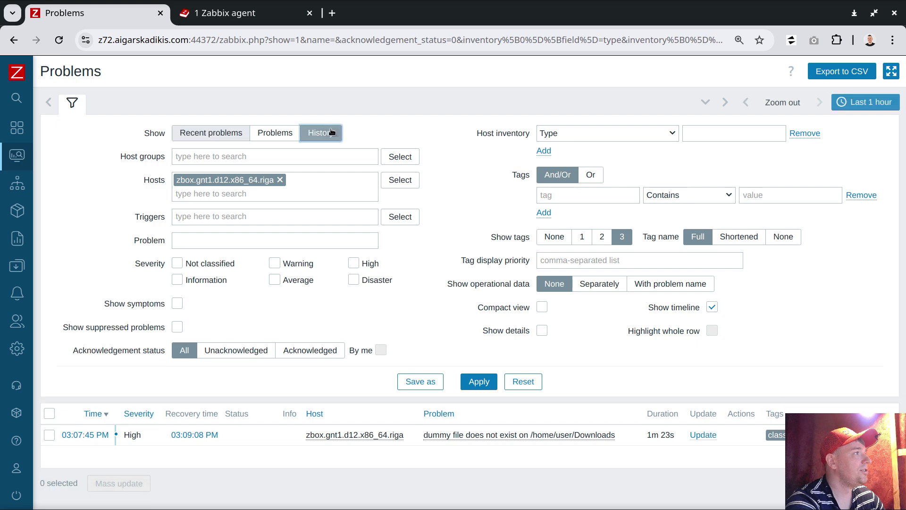
click(469, 386)
scroll(735, 313, down, 1)
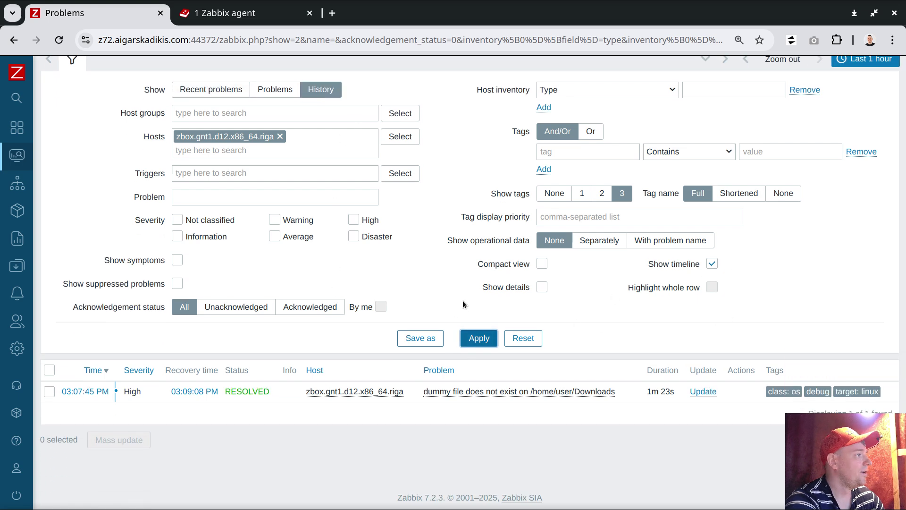
- Examine the name and duration of the dummy file problem for /home/user/Downloads in the problem history
scroll(325, 146, up, 1)
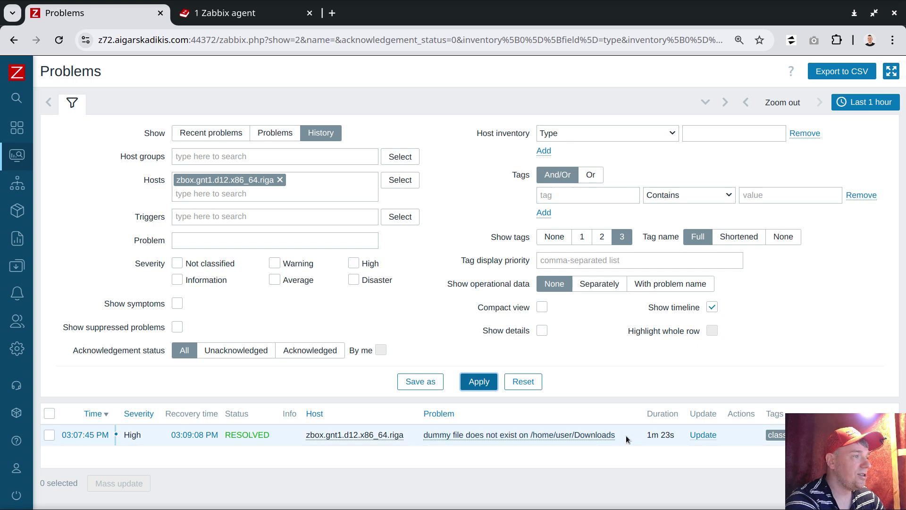
drag(625, 435, 515, 436)
triple_click(683, 434)
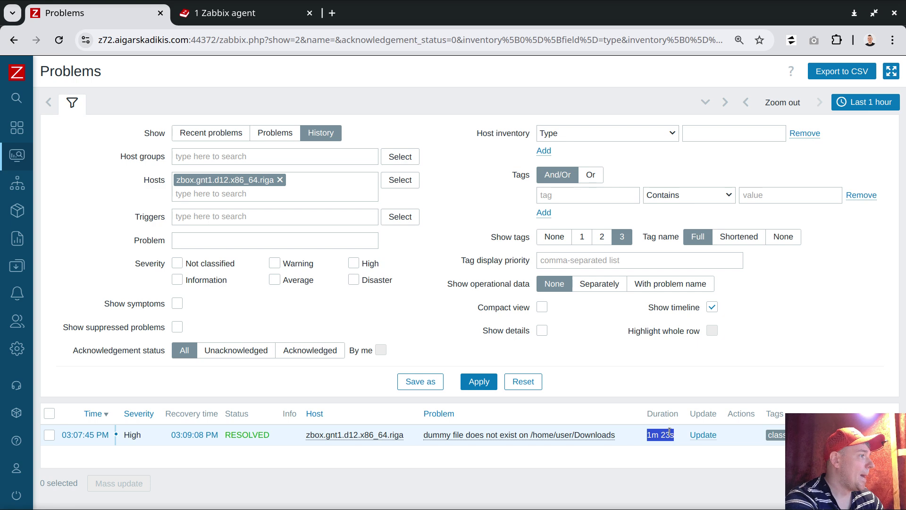
click(834, 459)
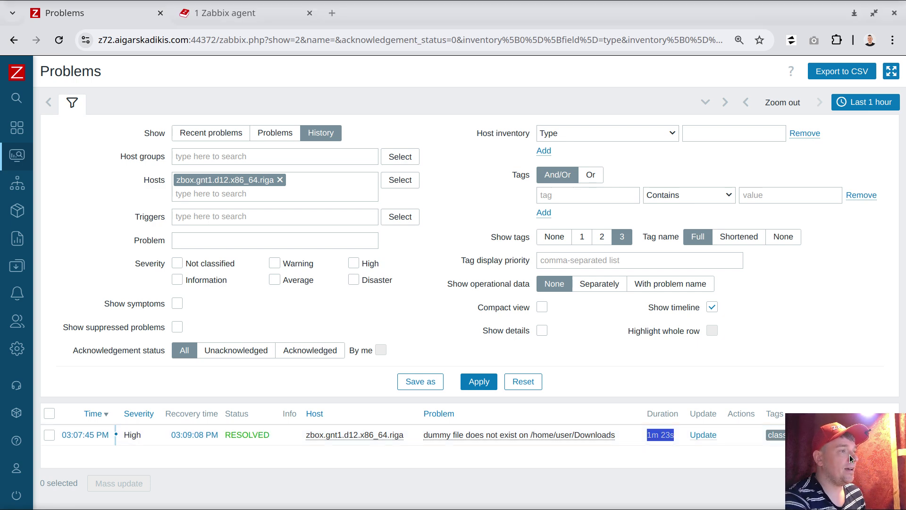